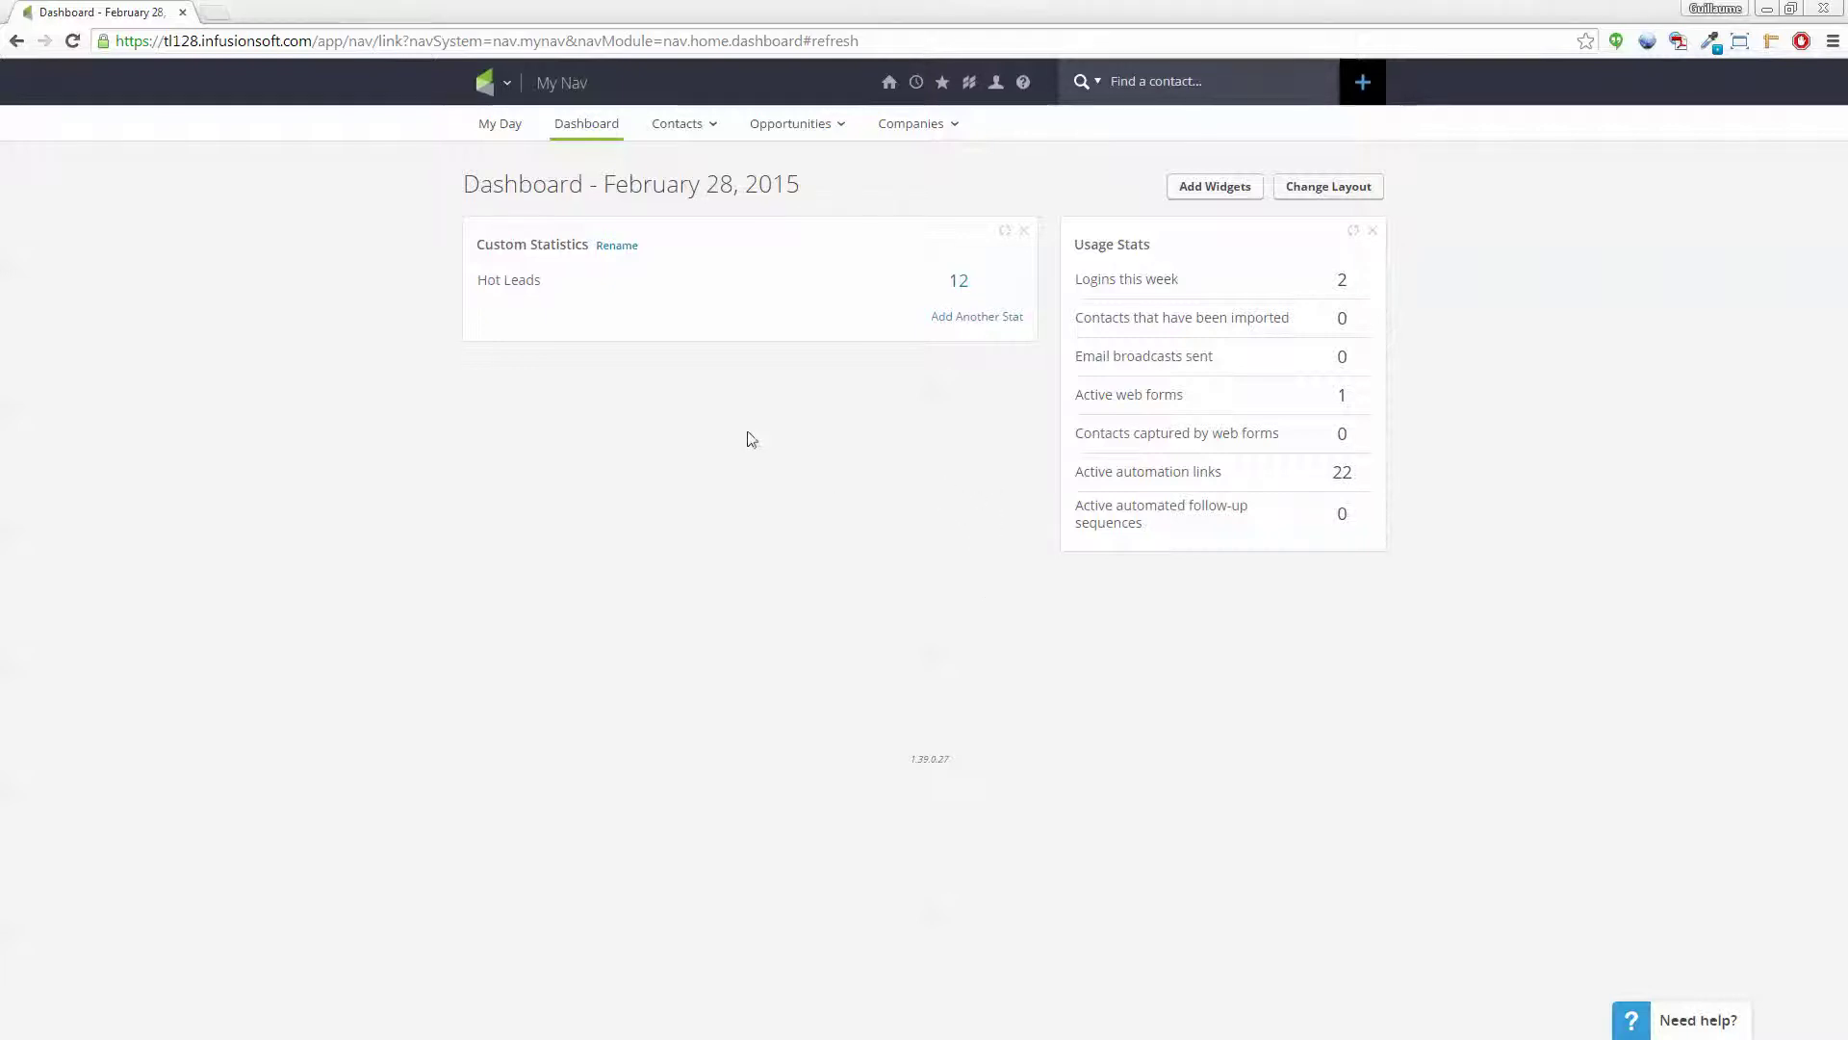
# From the E-Commerce products list, add and save a new product named 'Member Trial 2'
pyautogui.click(507, 85)
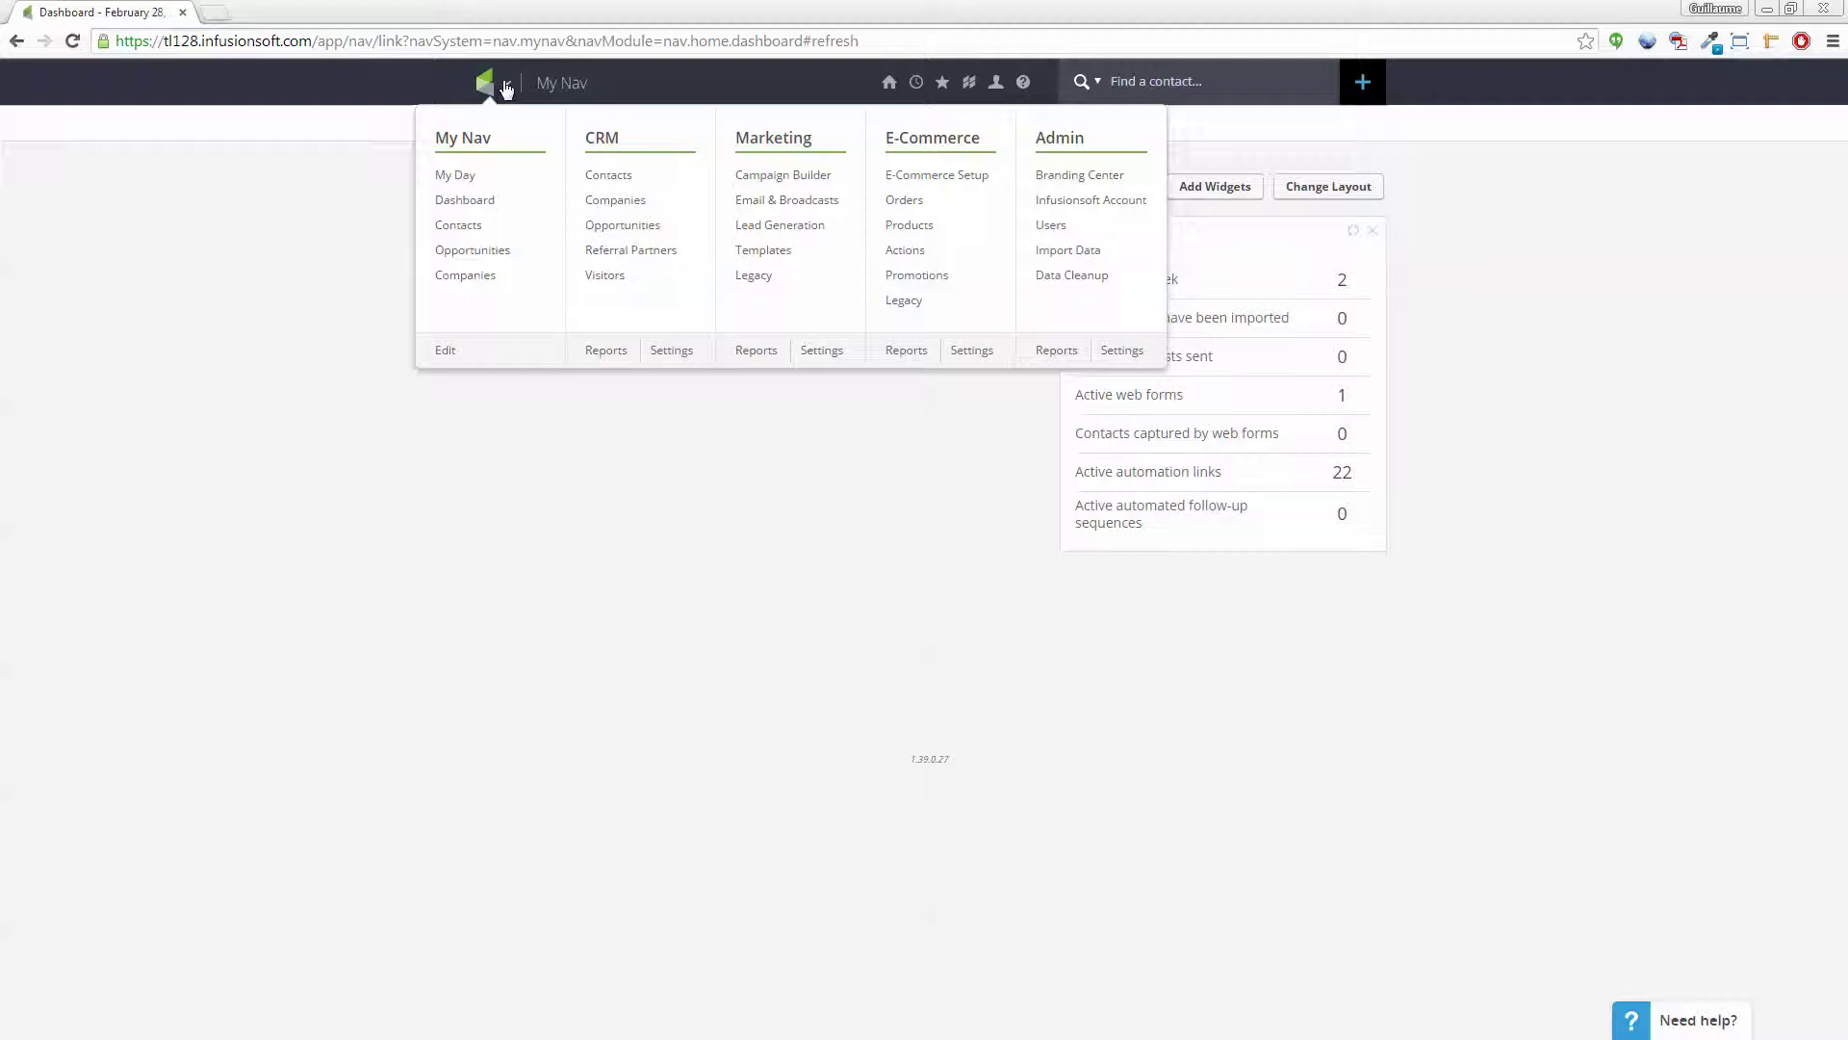
pyautogui.click(919, 226)
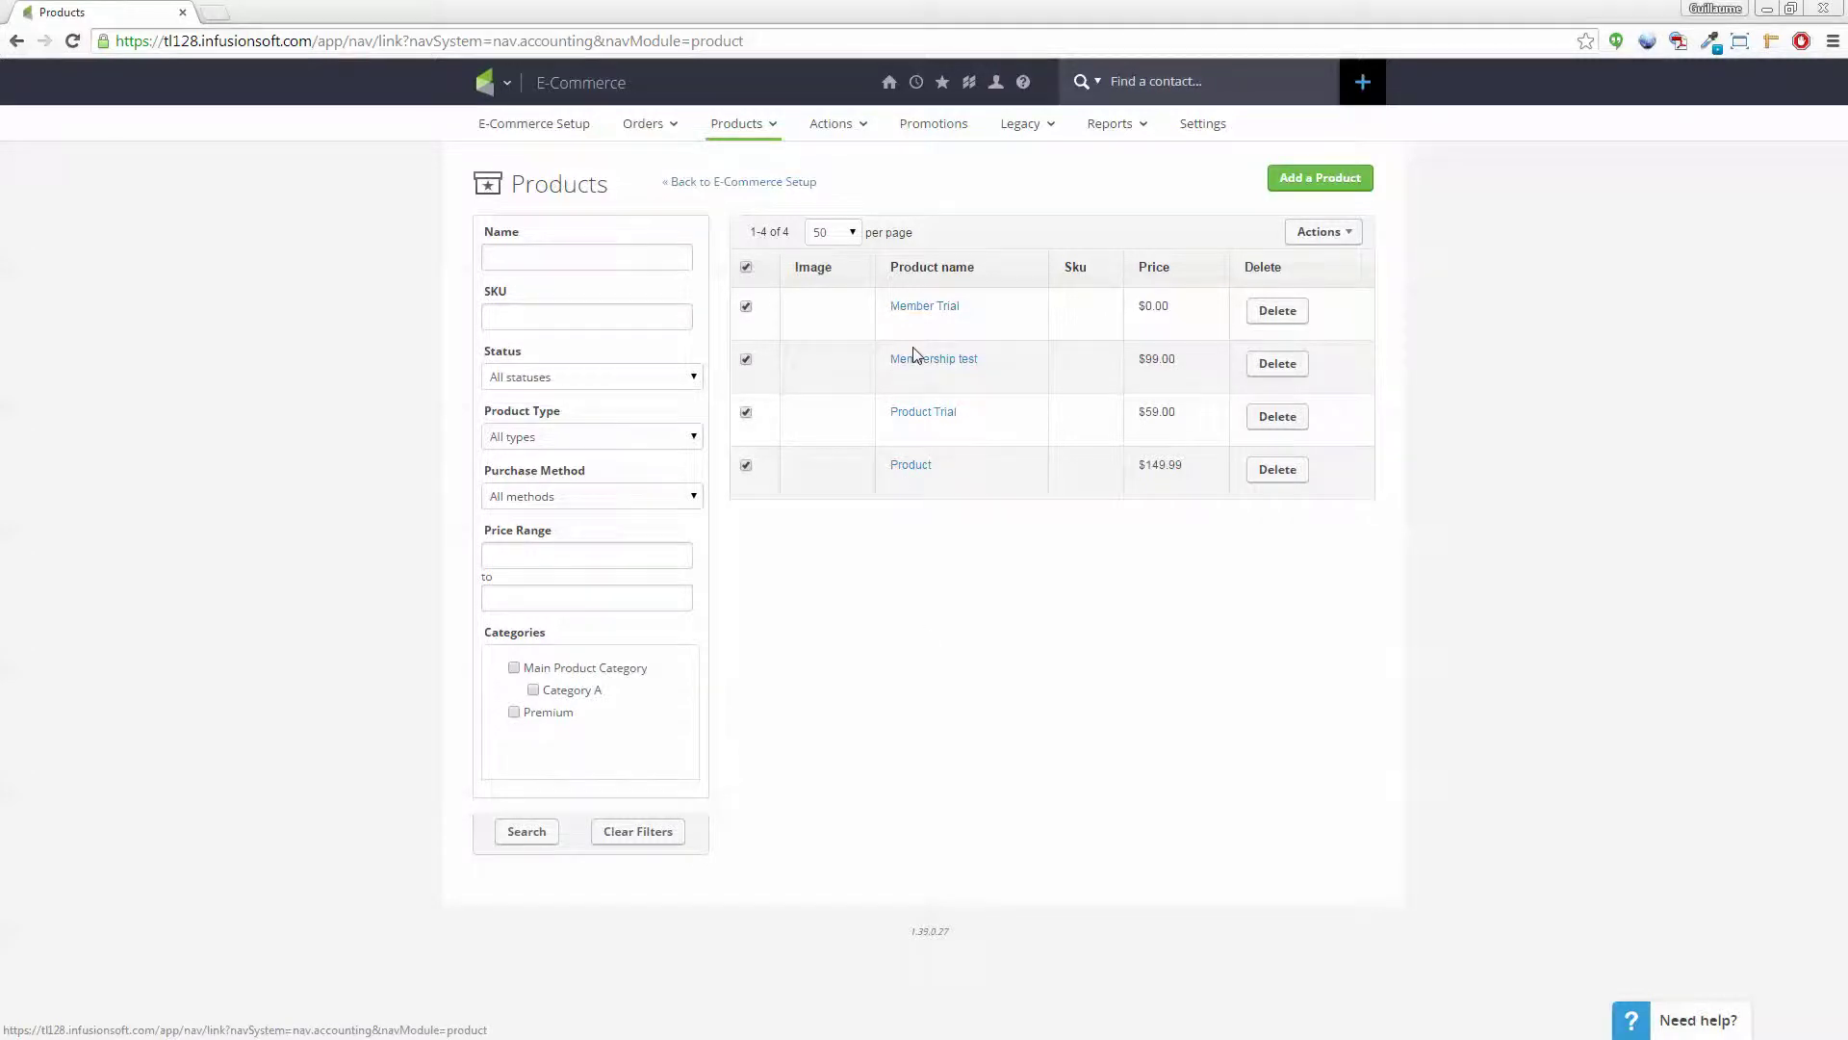
pyautogui.click(1300, 179)
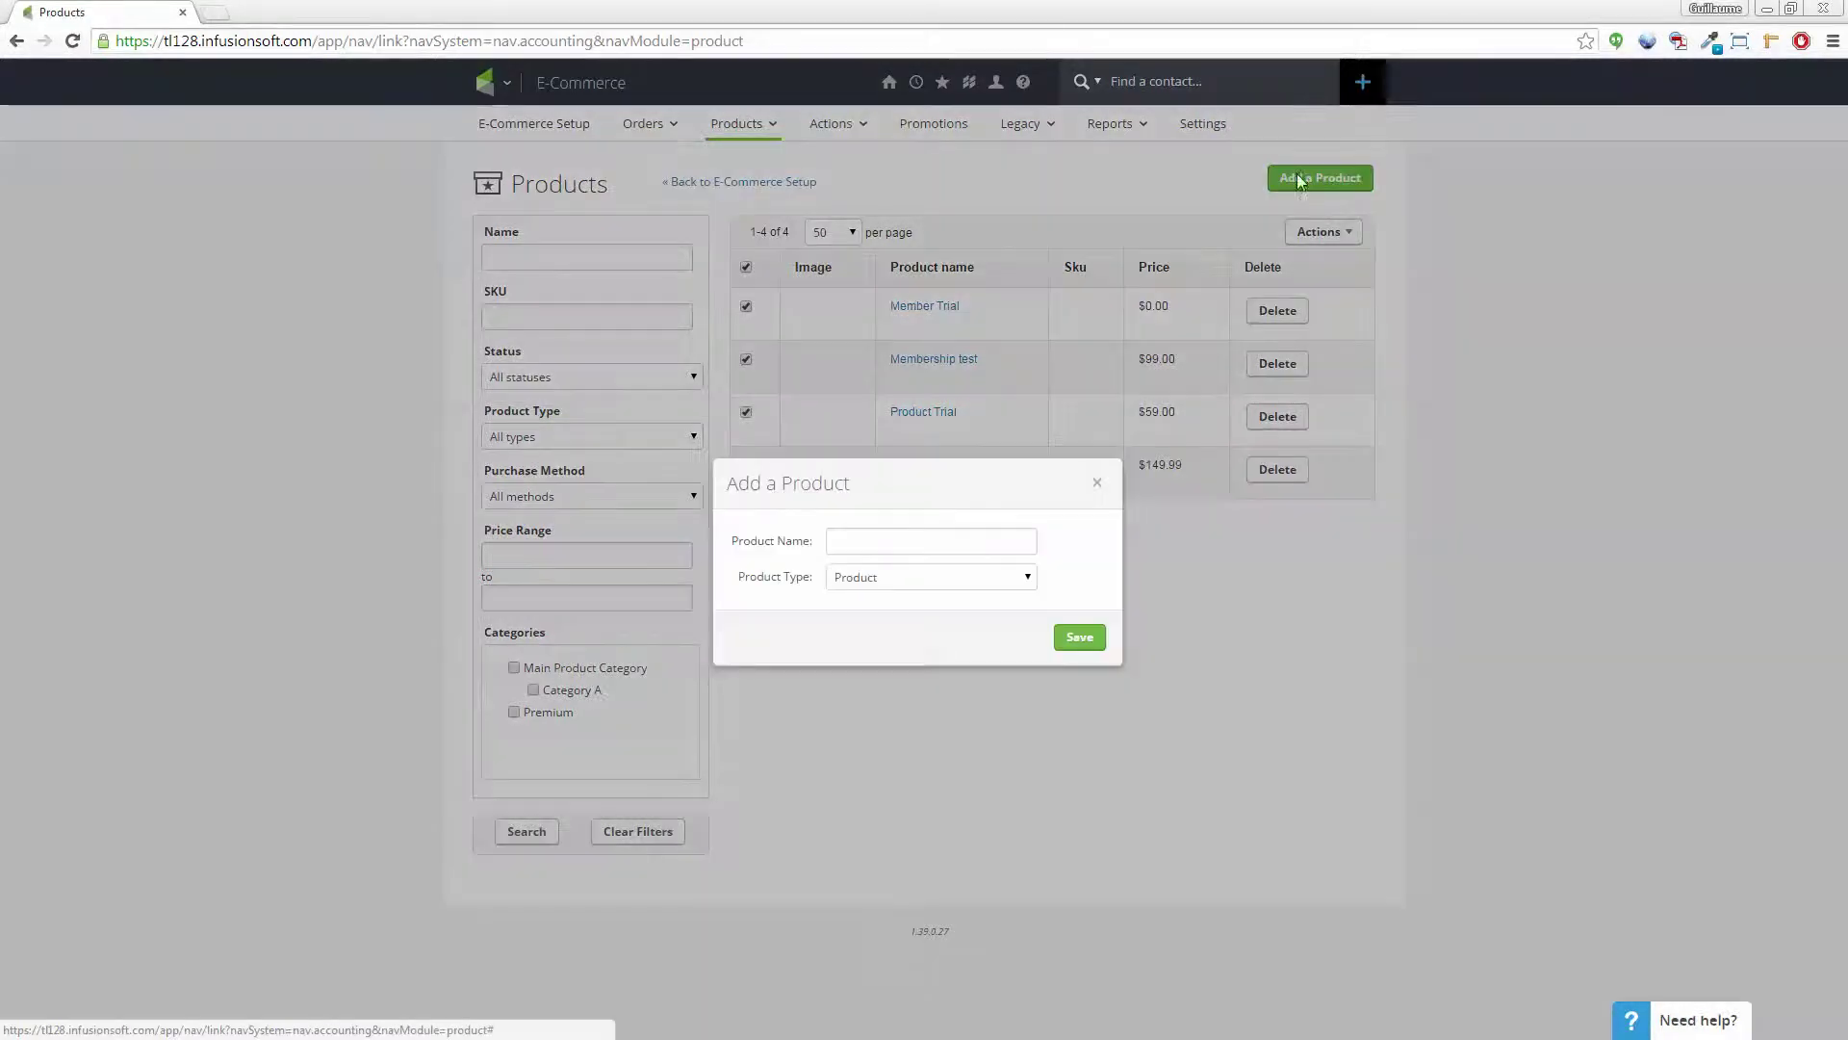
pyautogui.click(915, 547)
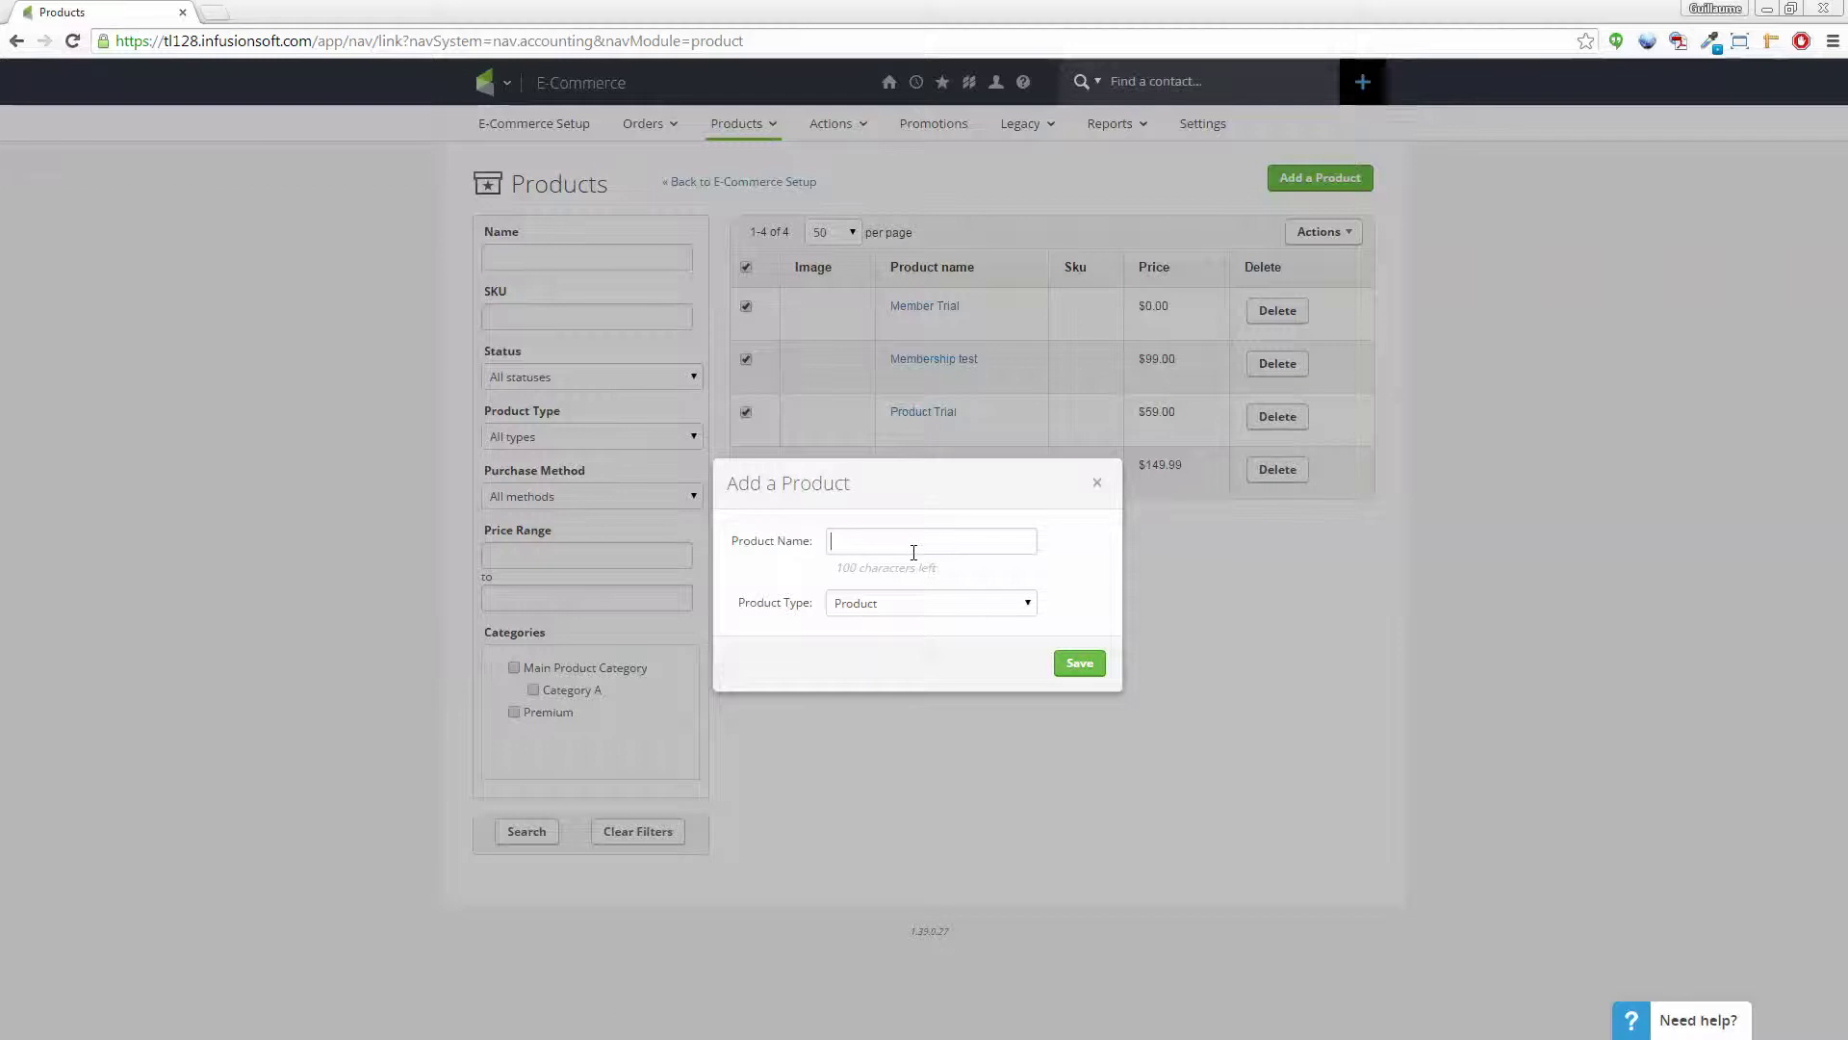
pyautogui.write('Member')
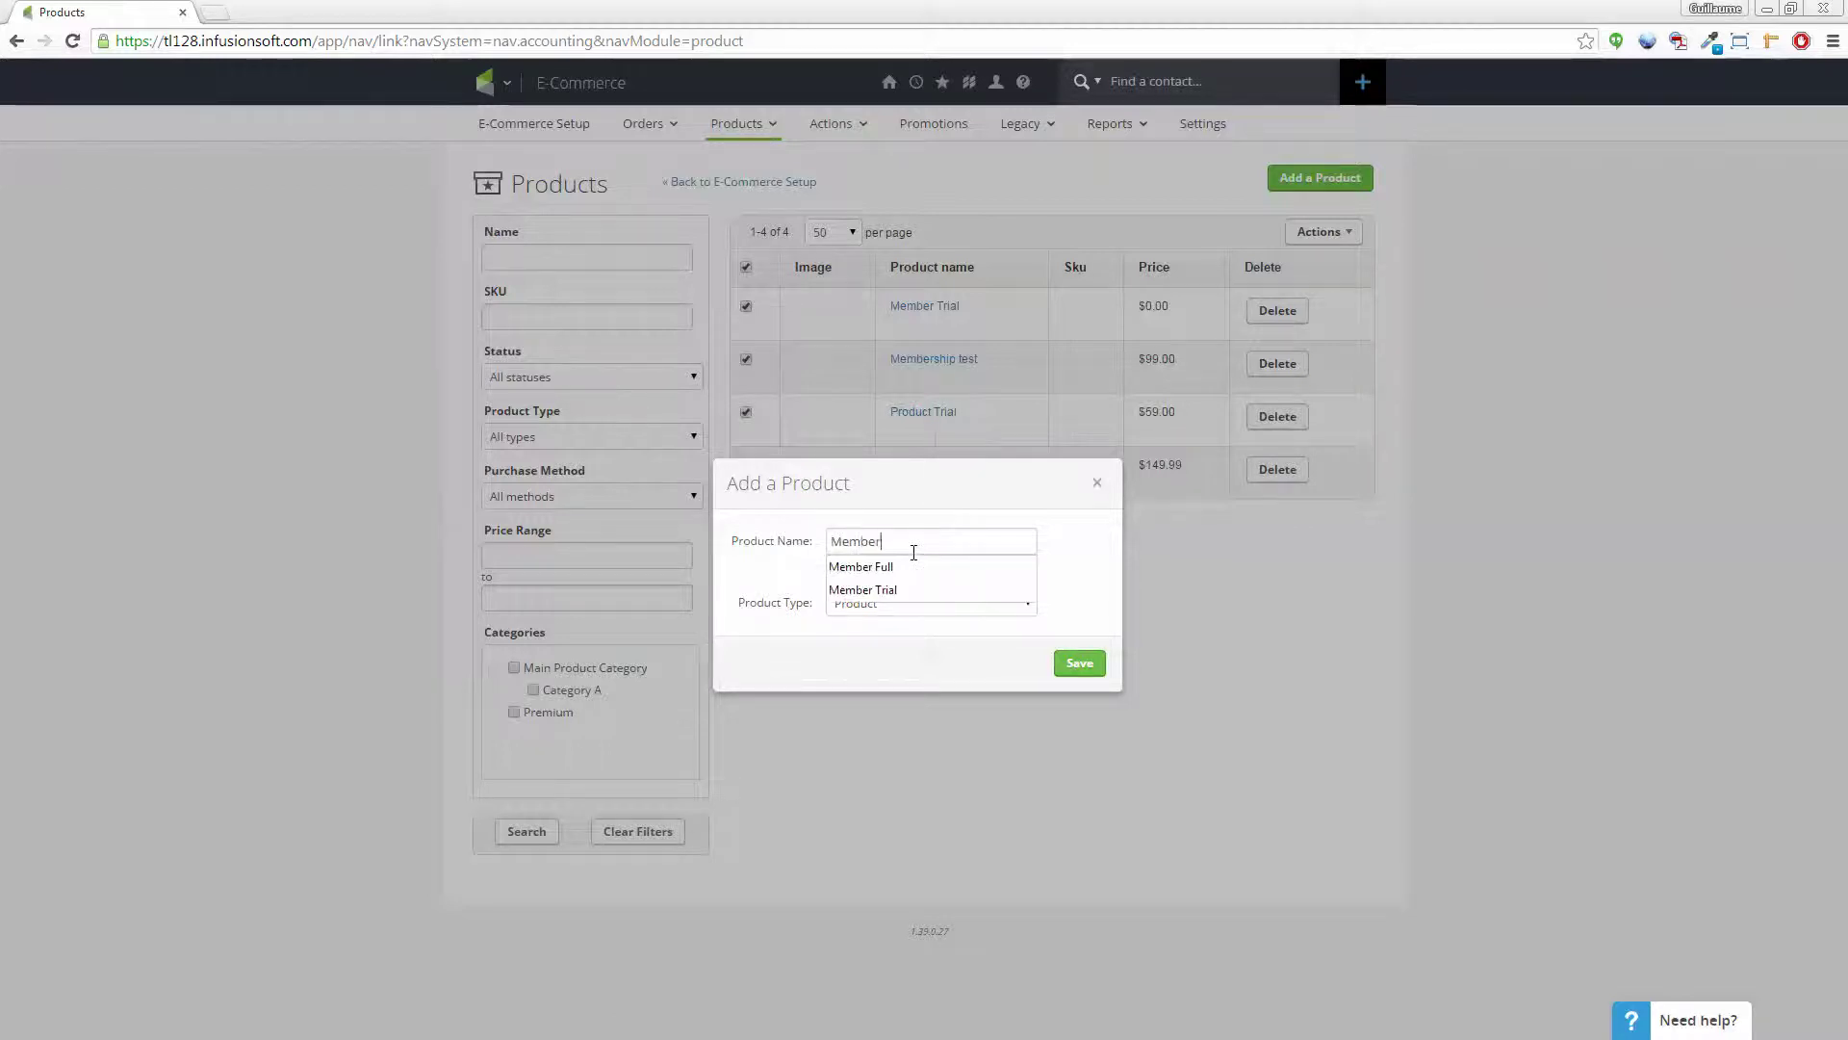
pyautogui.write(' TRi')
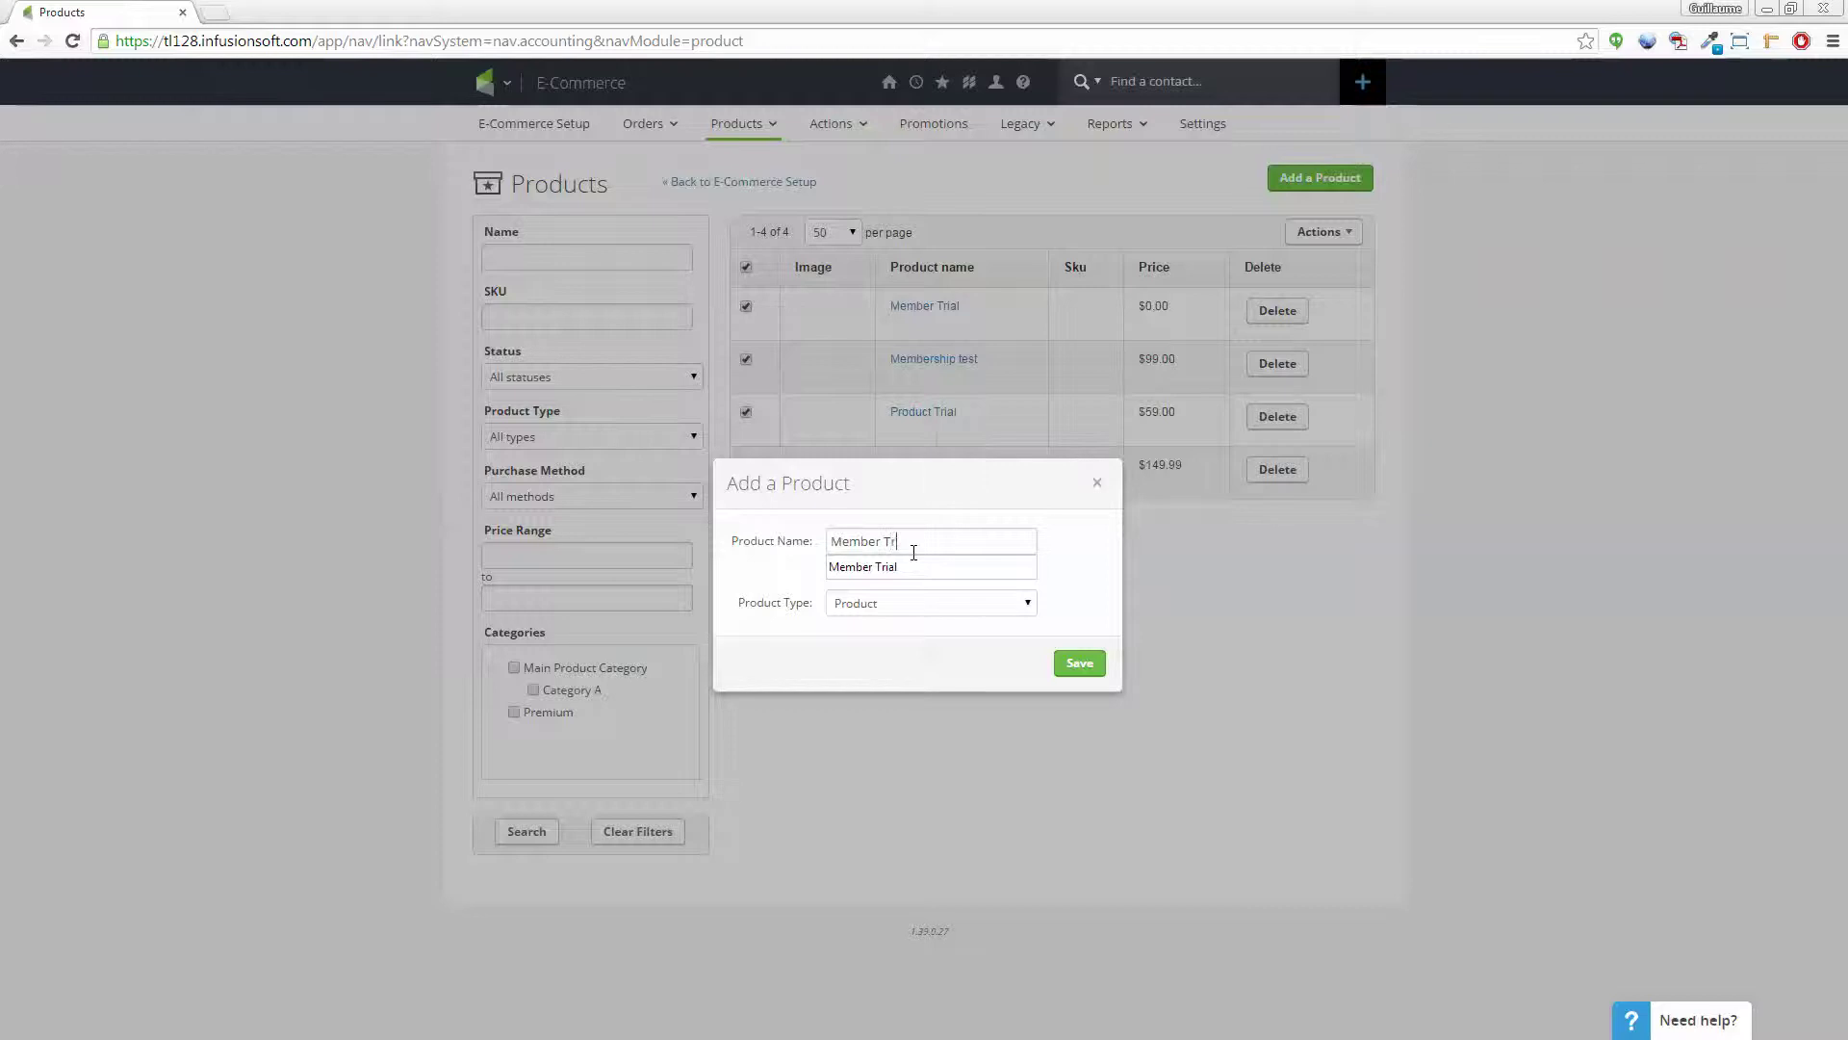
pyautogui.write('ial 2')
pyautogui.click(1079, 663)
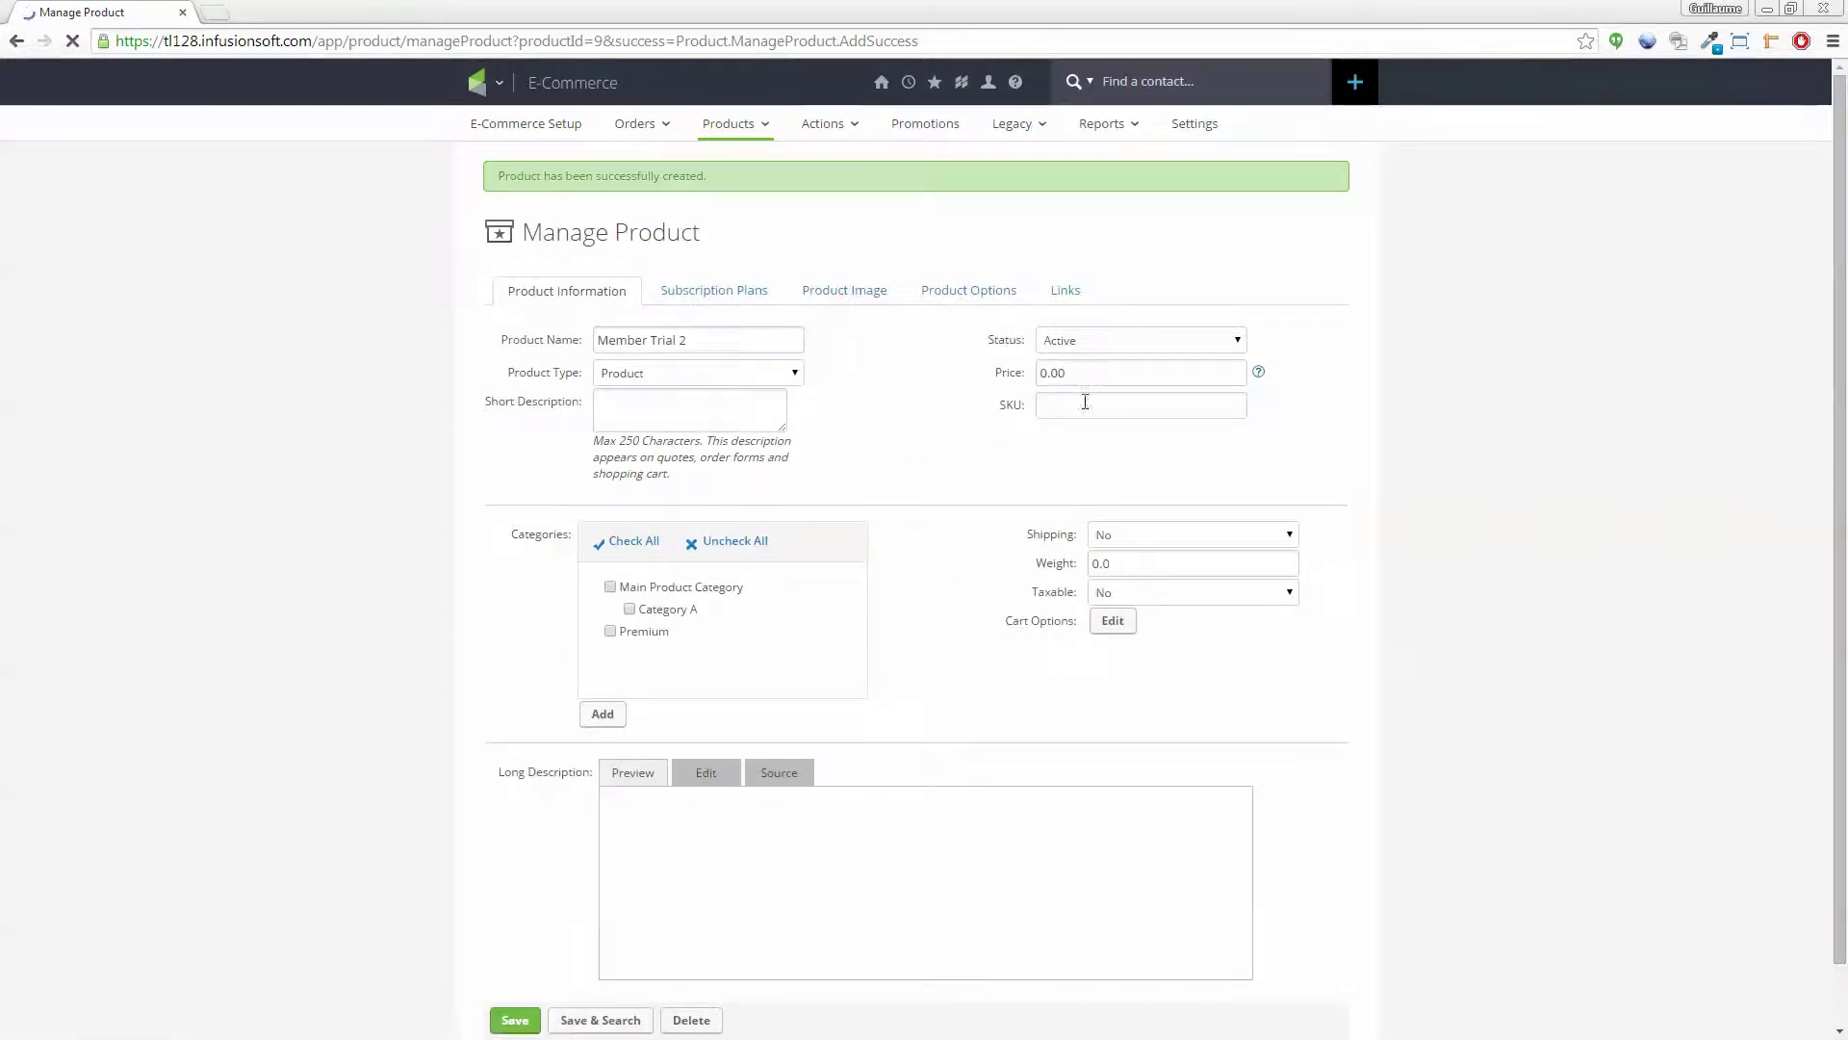
# Change Member Trial 2's price from 0.00 to 5.00
pyautogui.click(1106, 372)
pyautogui.click(1102, 373)
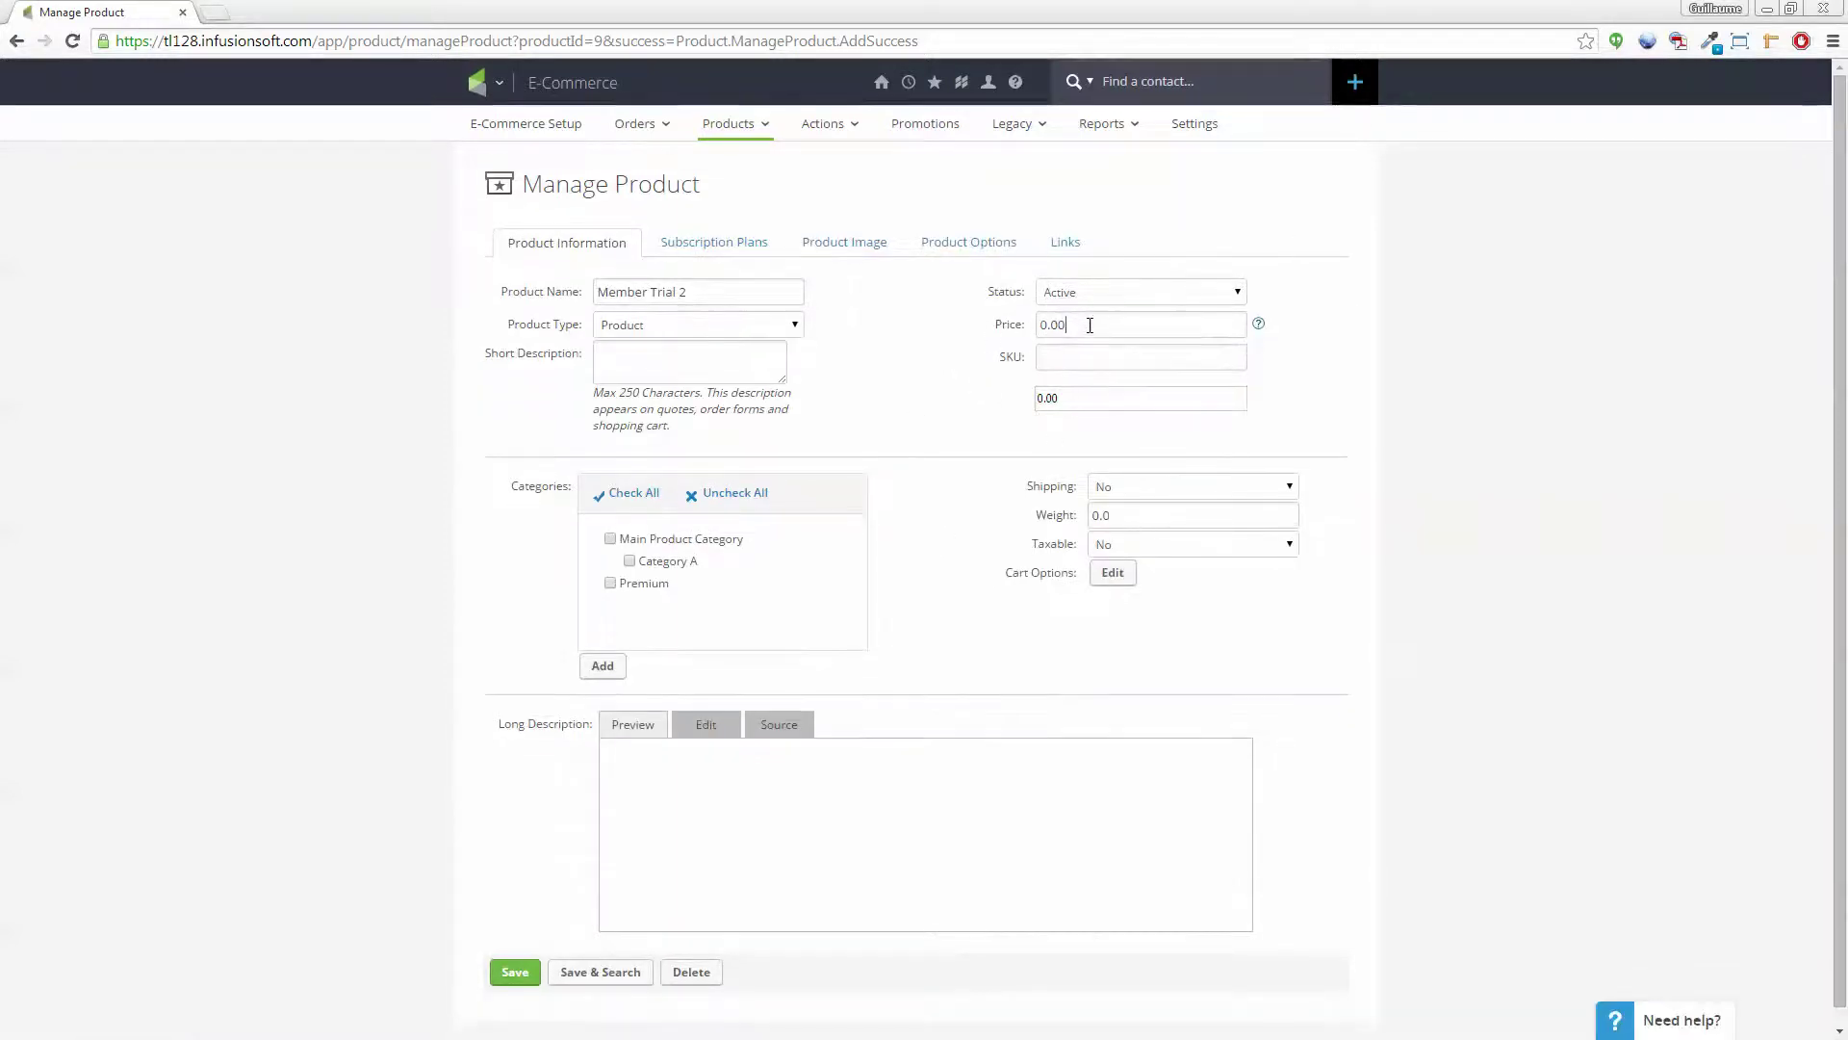
pyautogui.doubleClick(1109, 333)
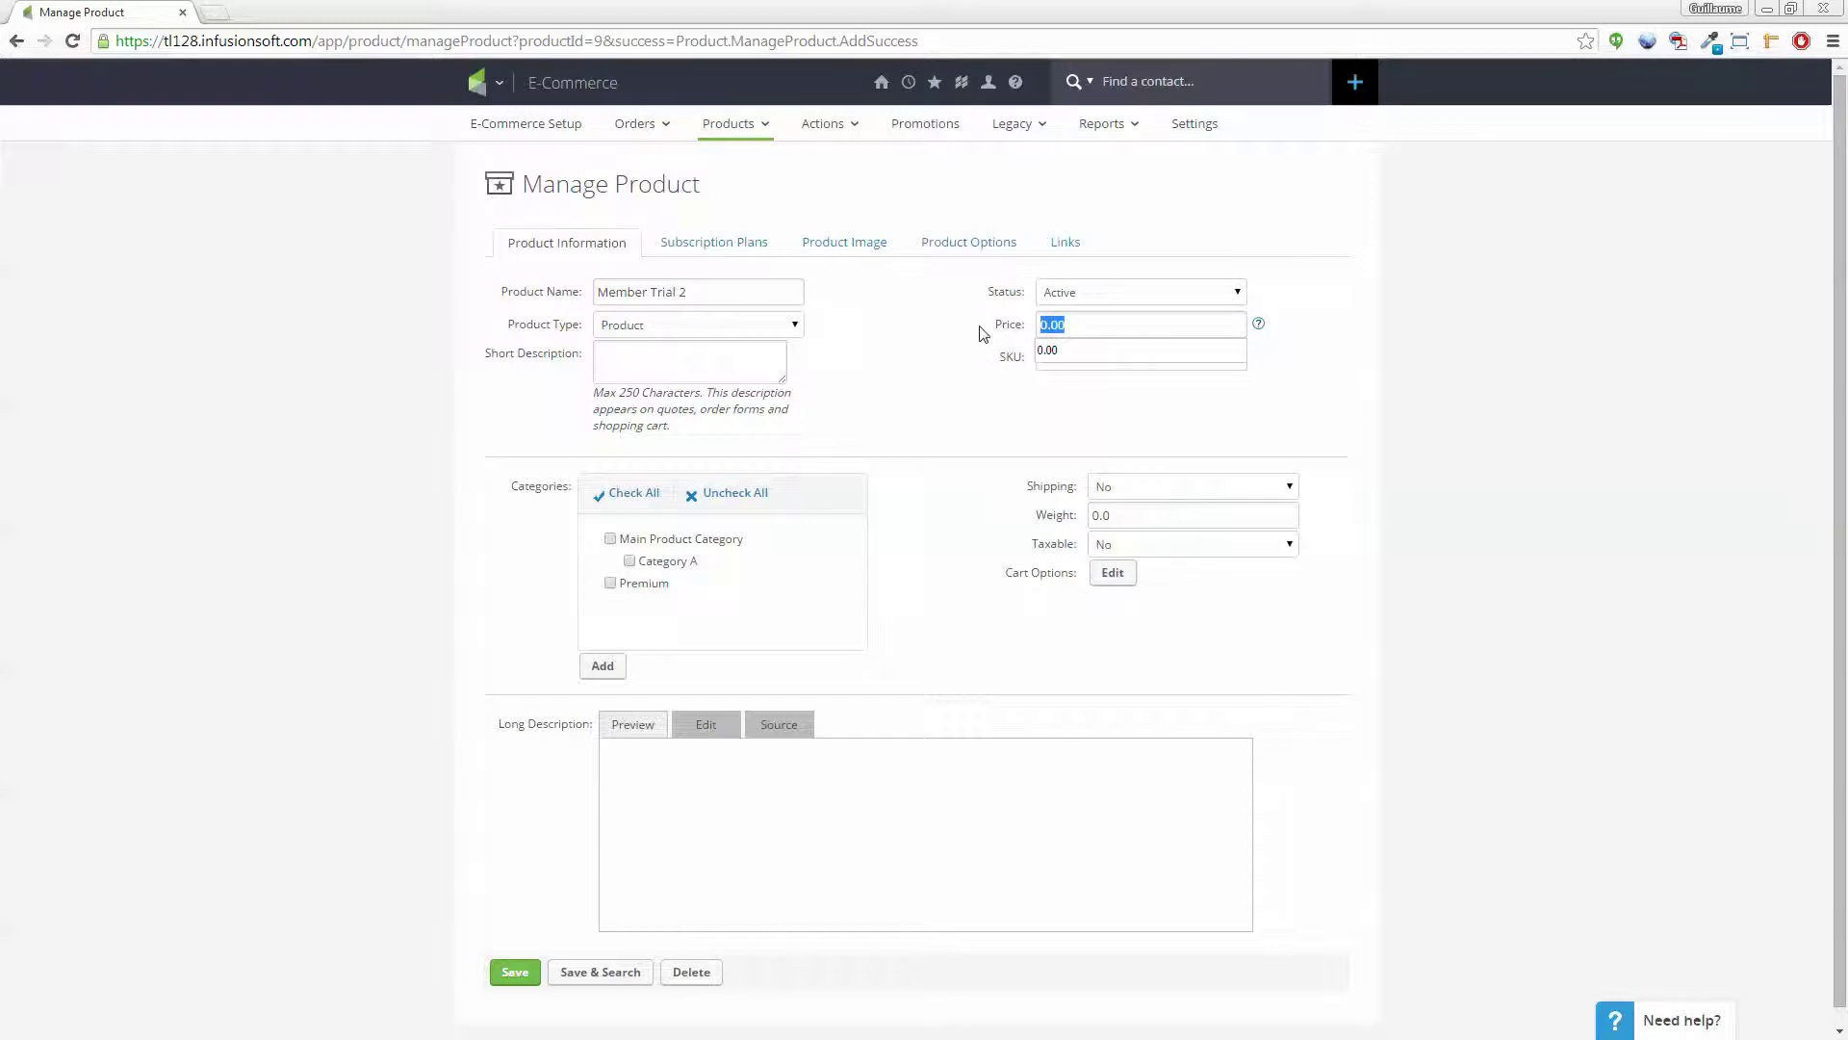
pyautogui.write('5')
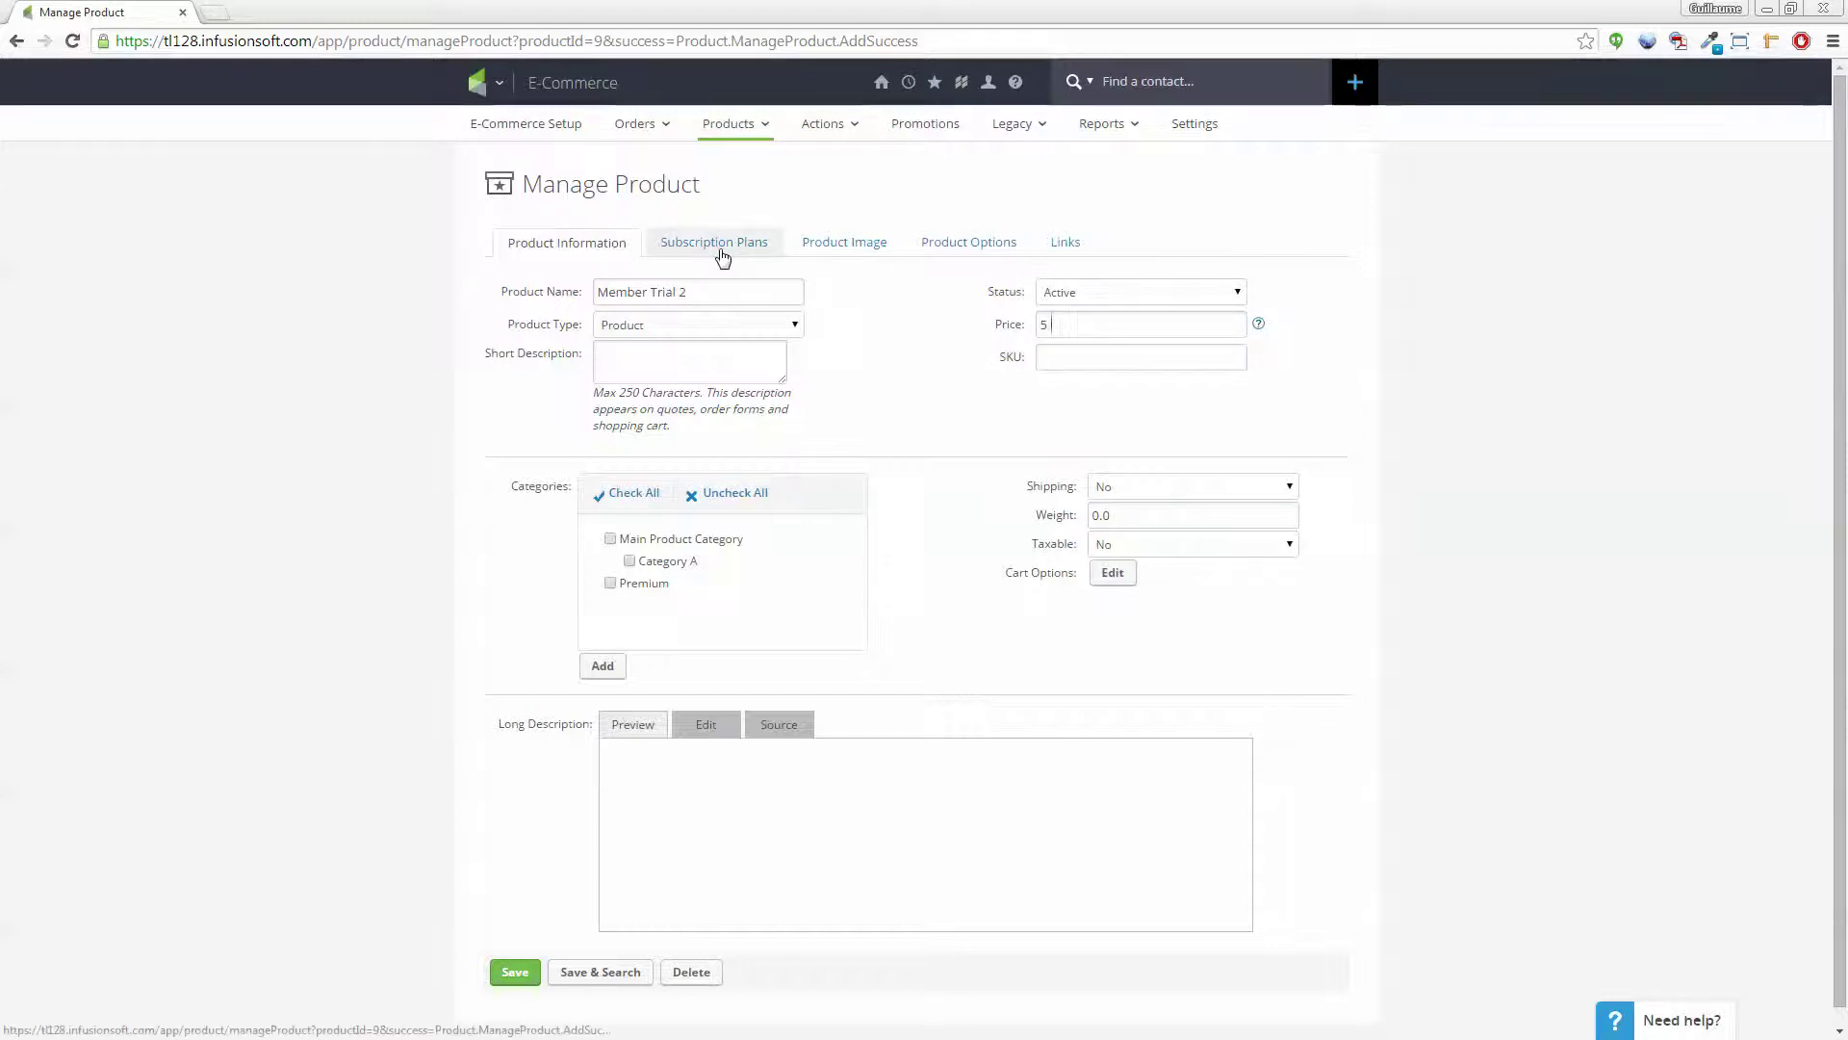
pyautogui.write('.00')
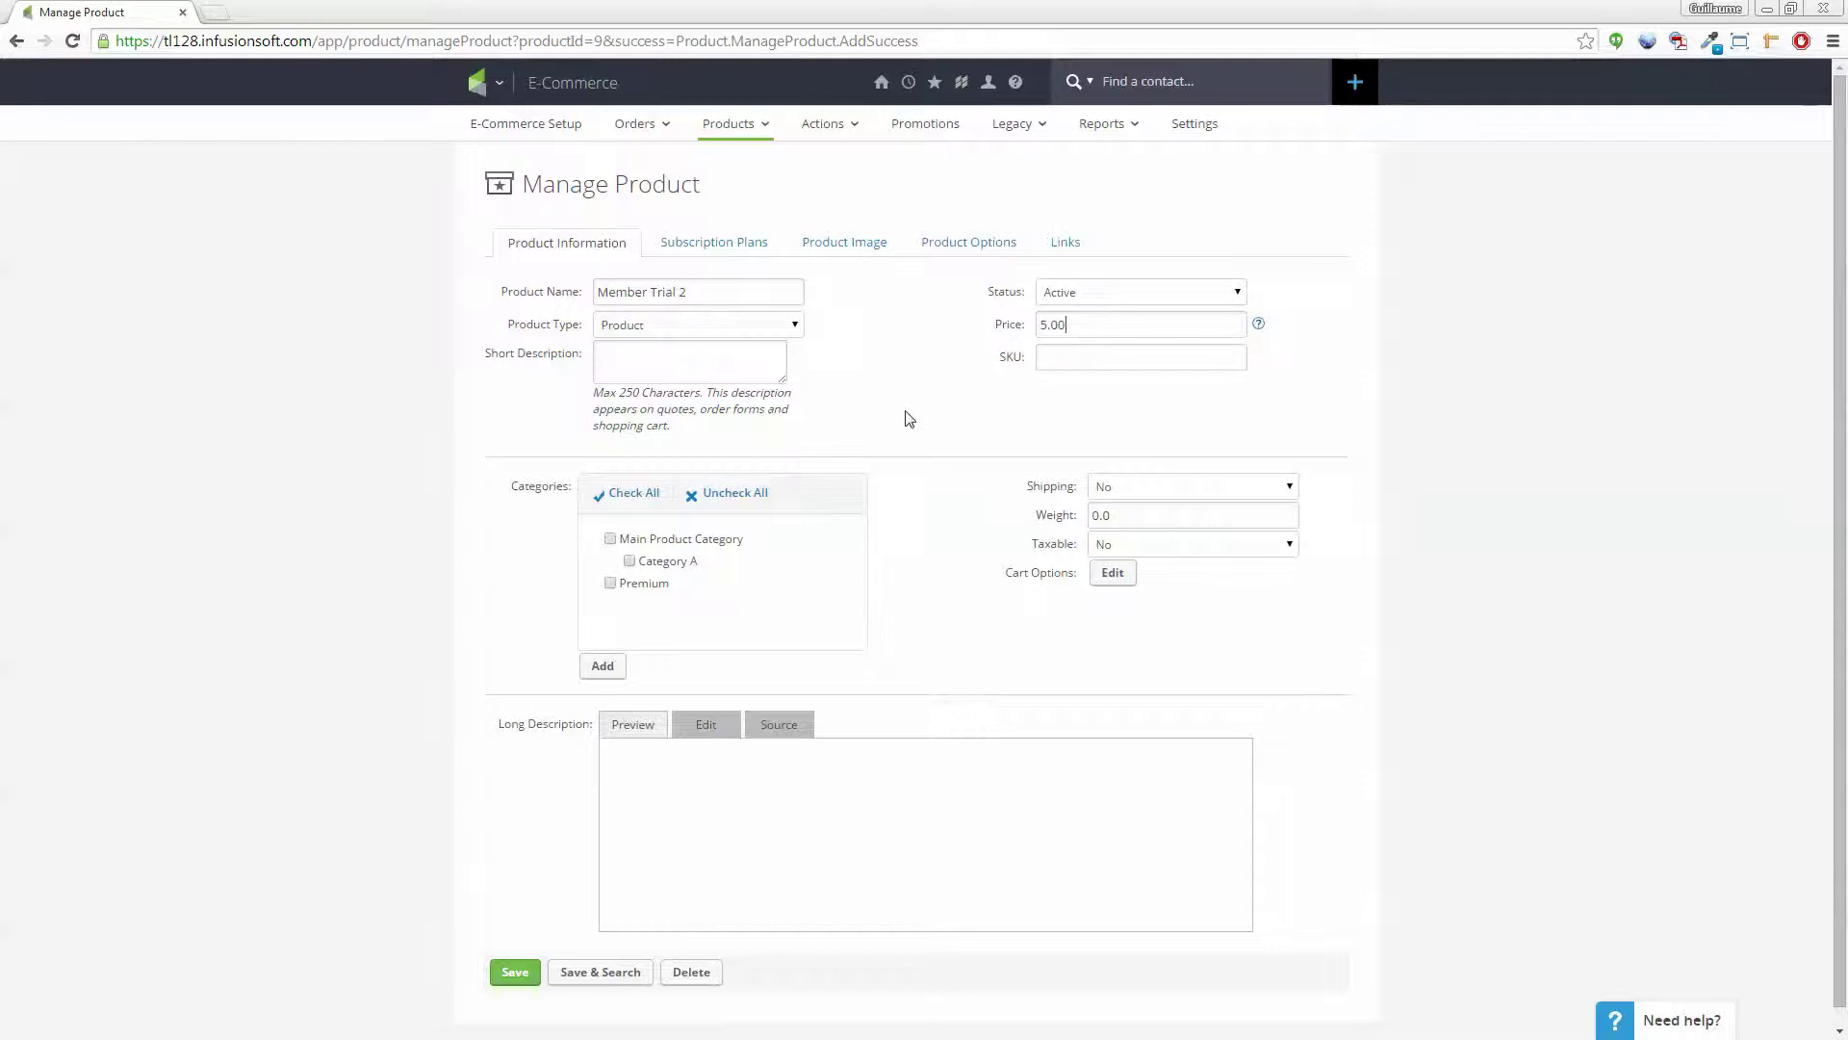
# Enter the short description 'Trial 10 days for $5' and save the product
pyautogui.click(683, 356)
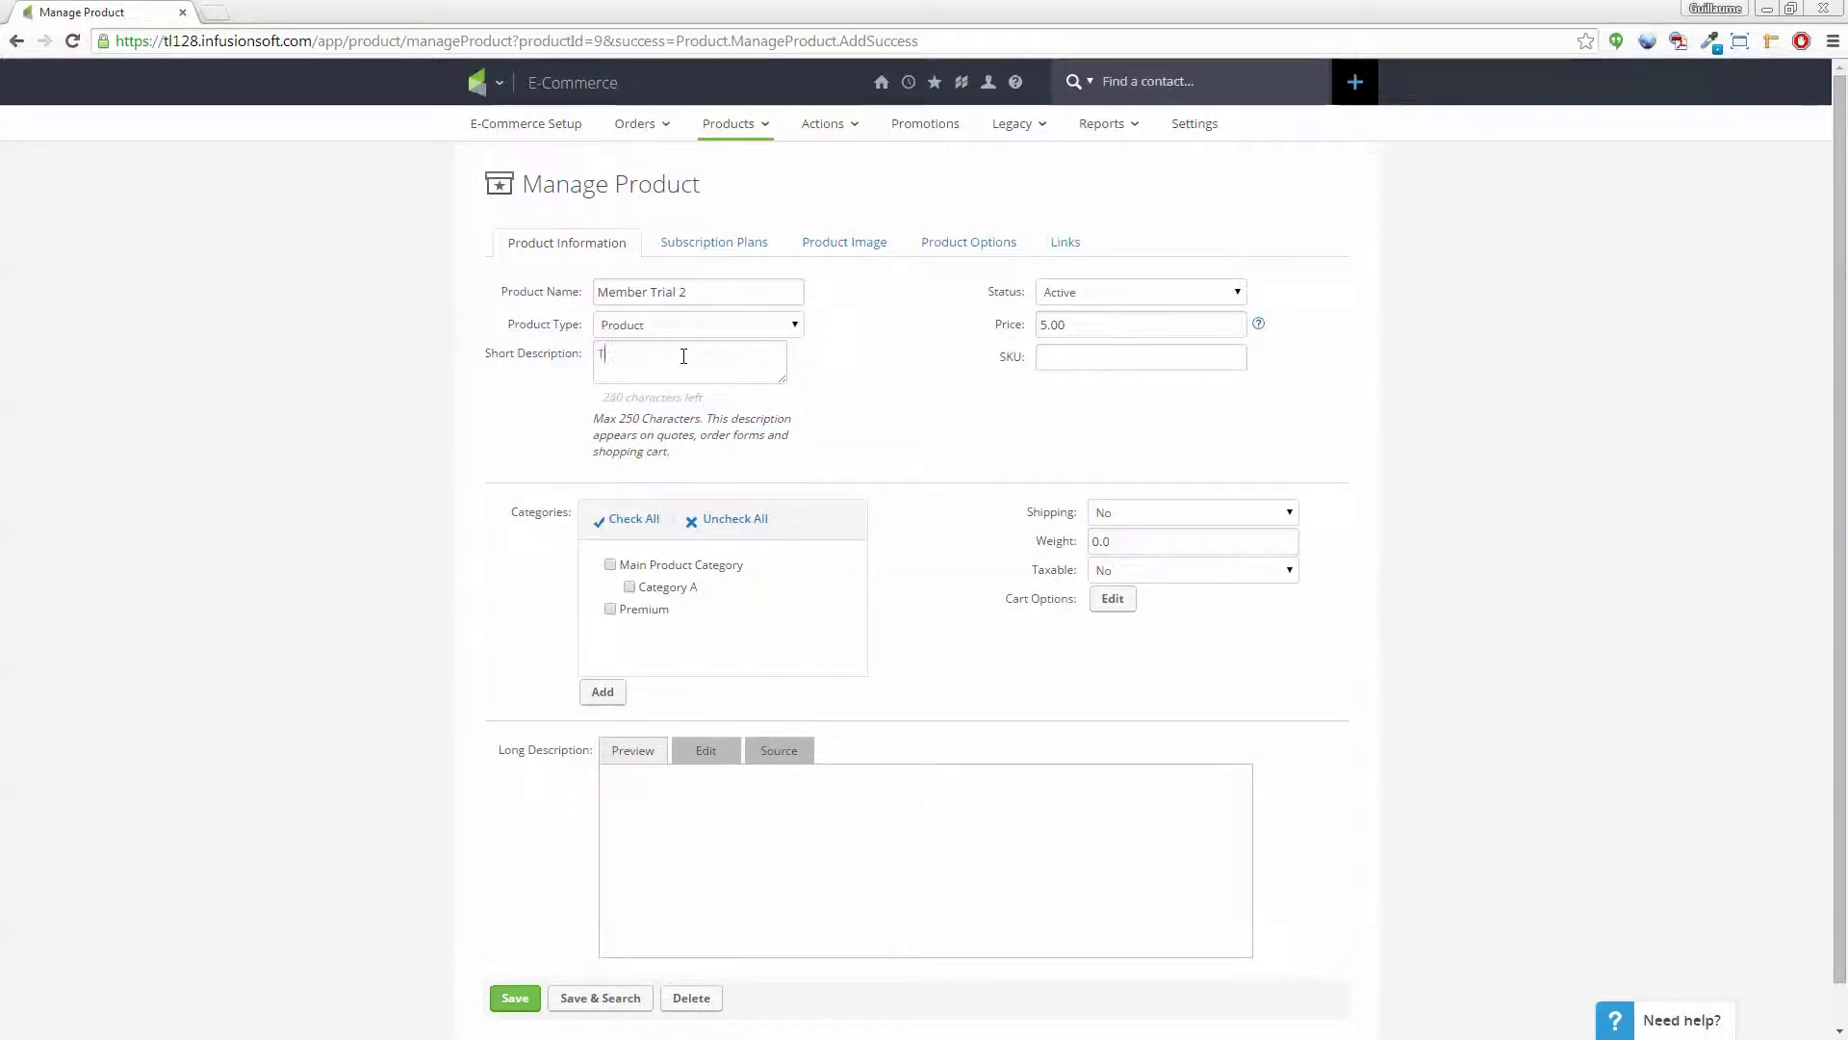
pyautogui.write('Trial 5')
pyautogui.press('BackSpace')
pyautogui.write('10 days for 5')
pyautogui.press('Left')
pyautogui.write('$')
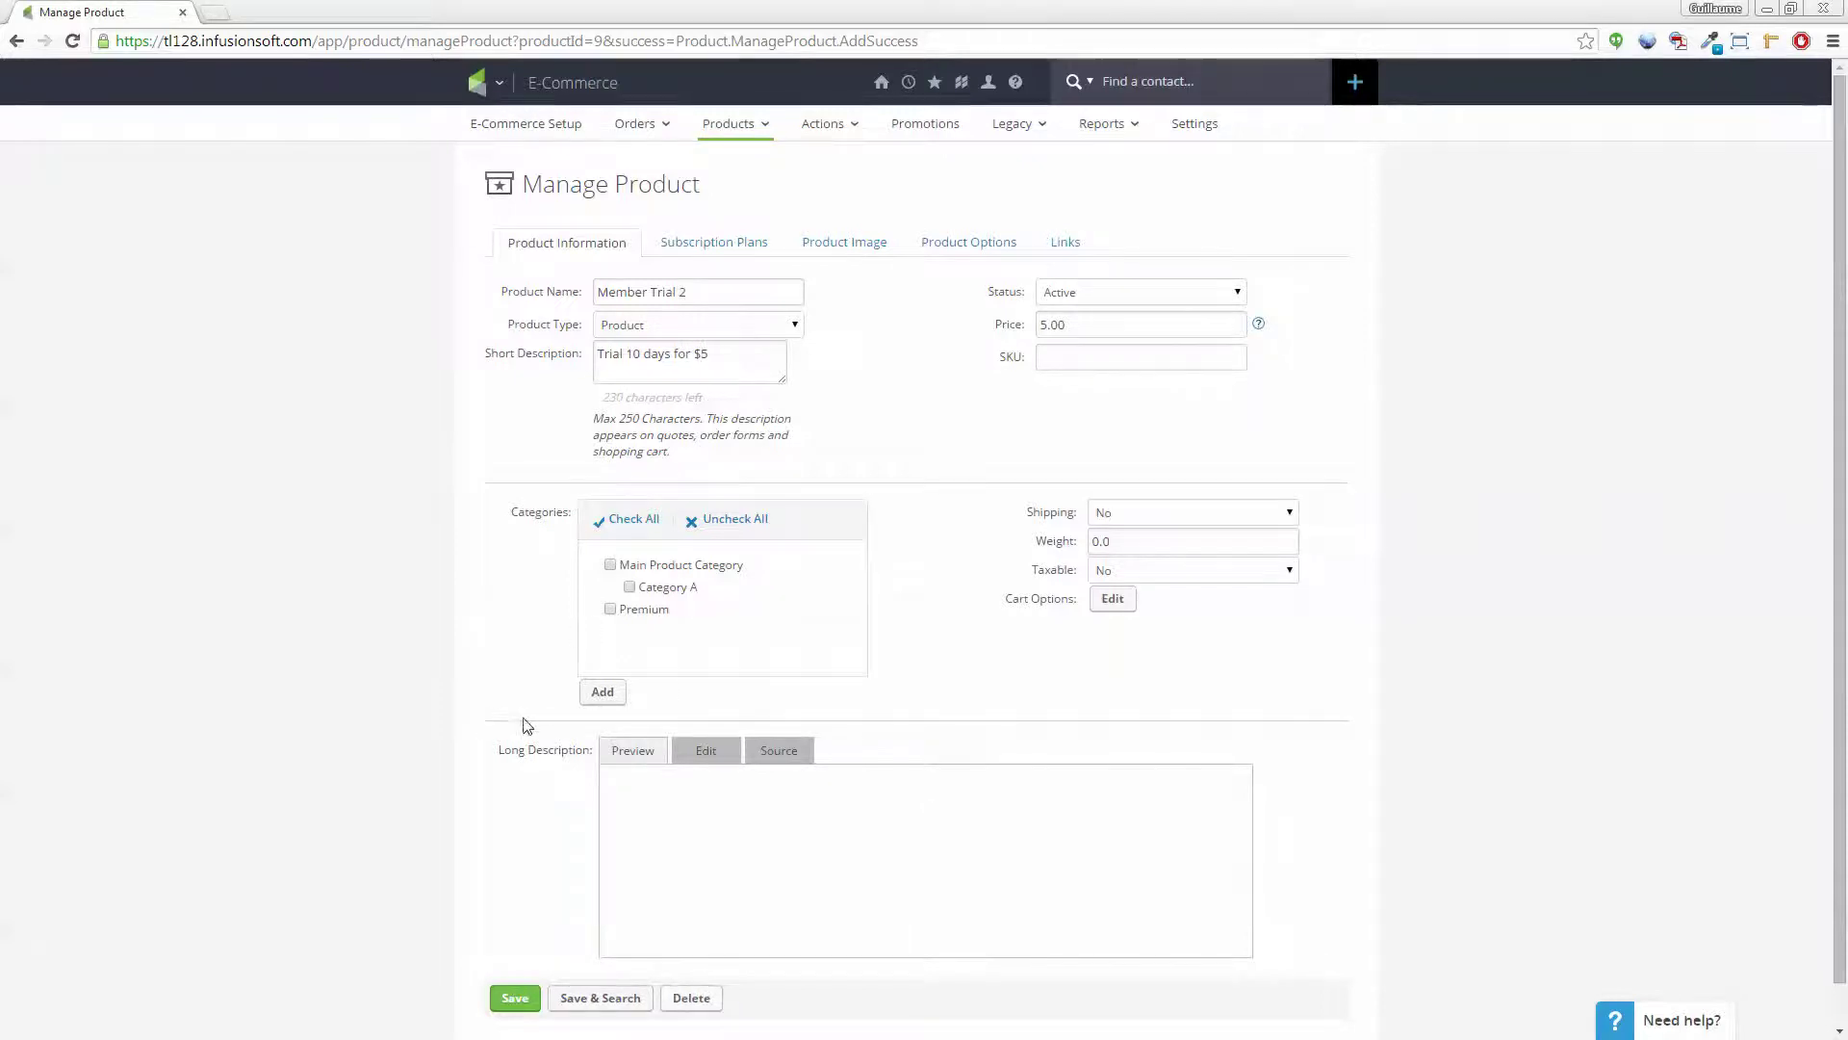
pyautogui.click(692, 764)
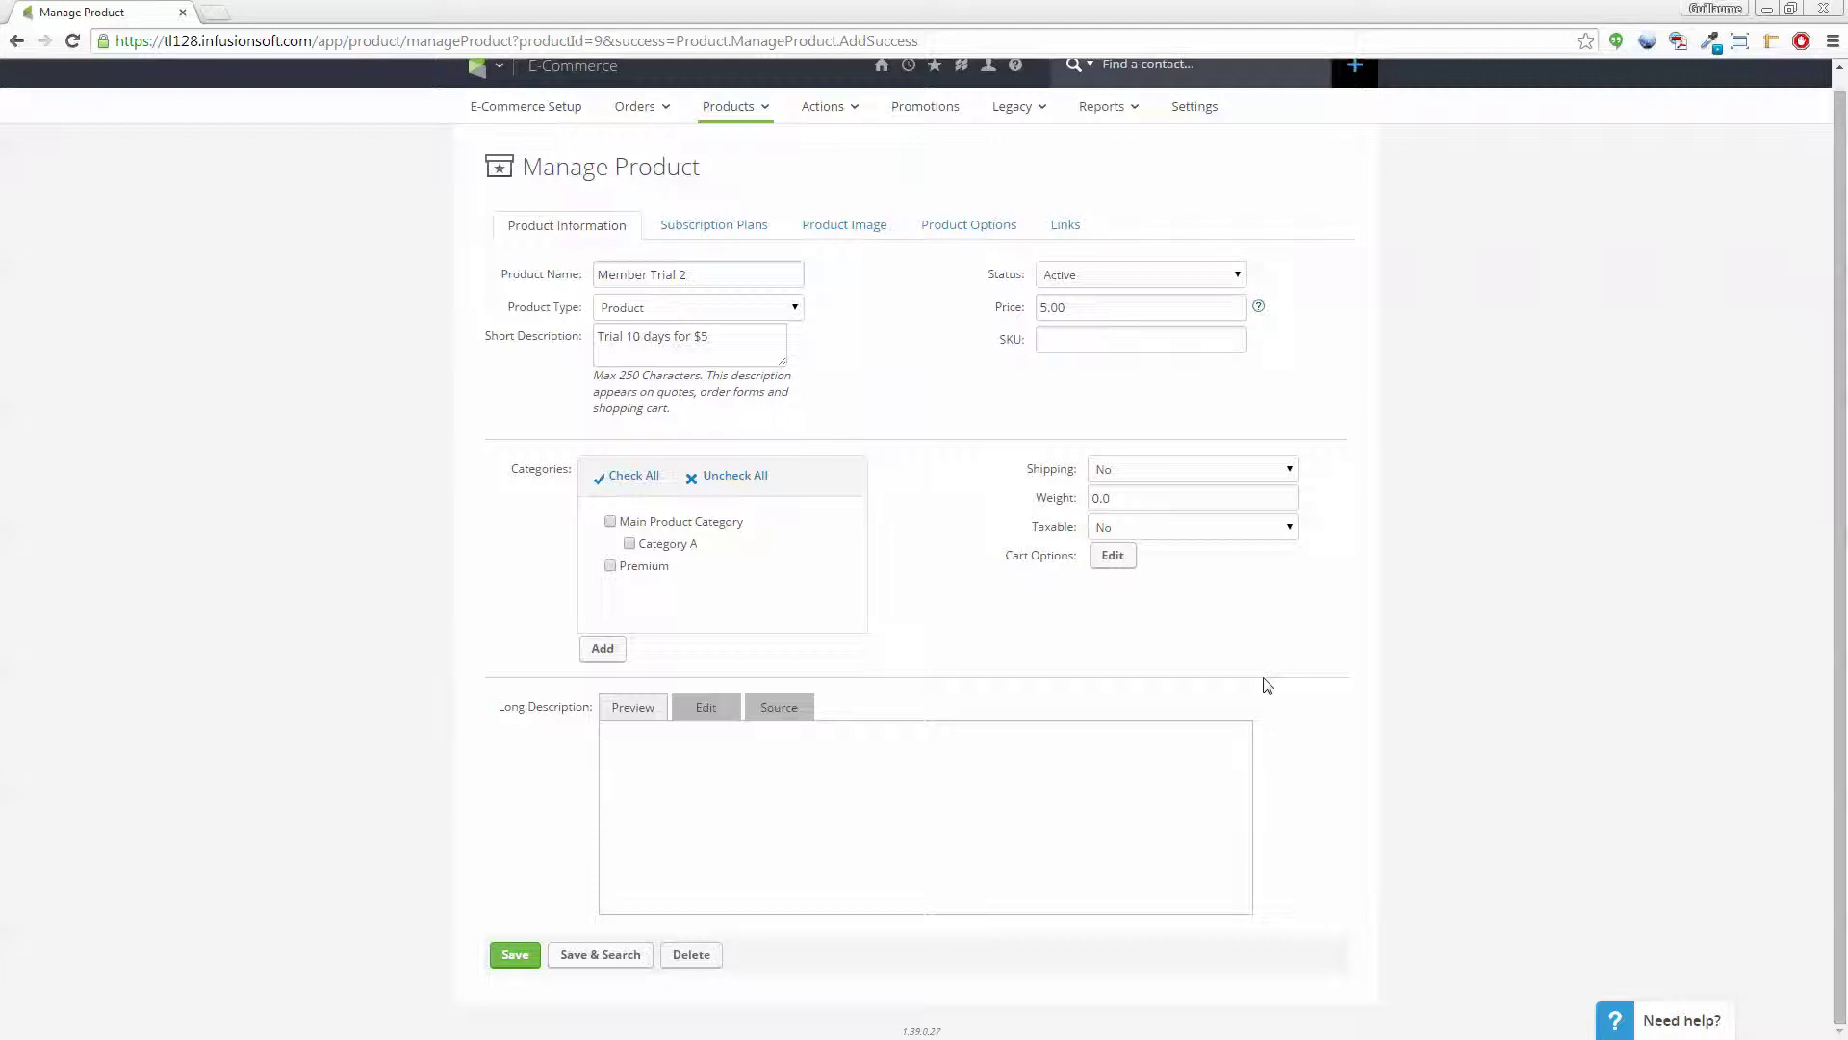
pyautogui.click(736, 344)
pyautogui.click(504, 961)
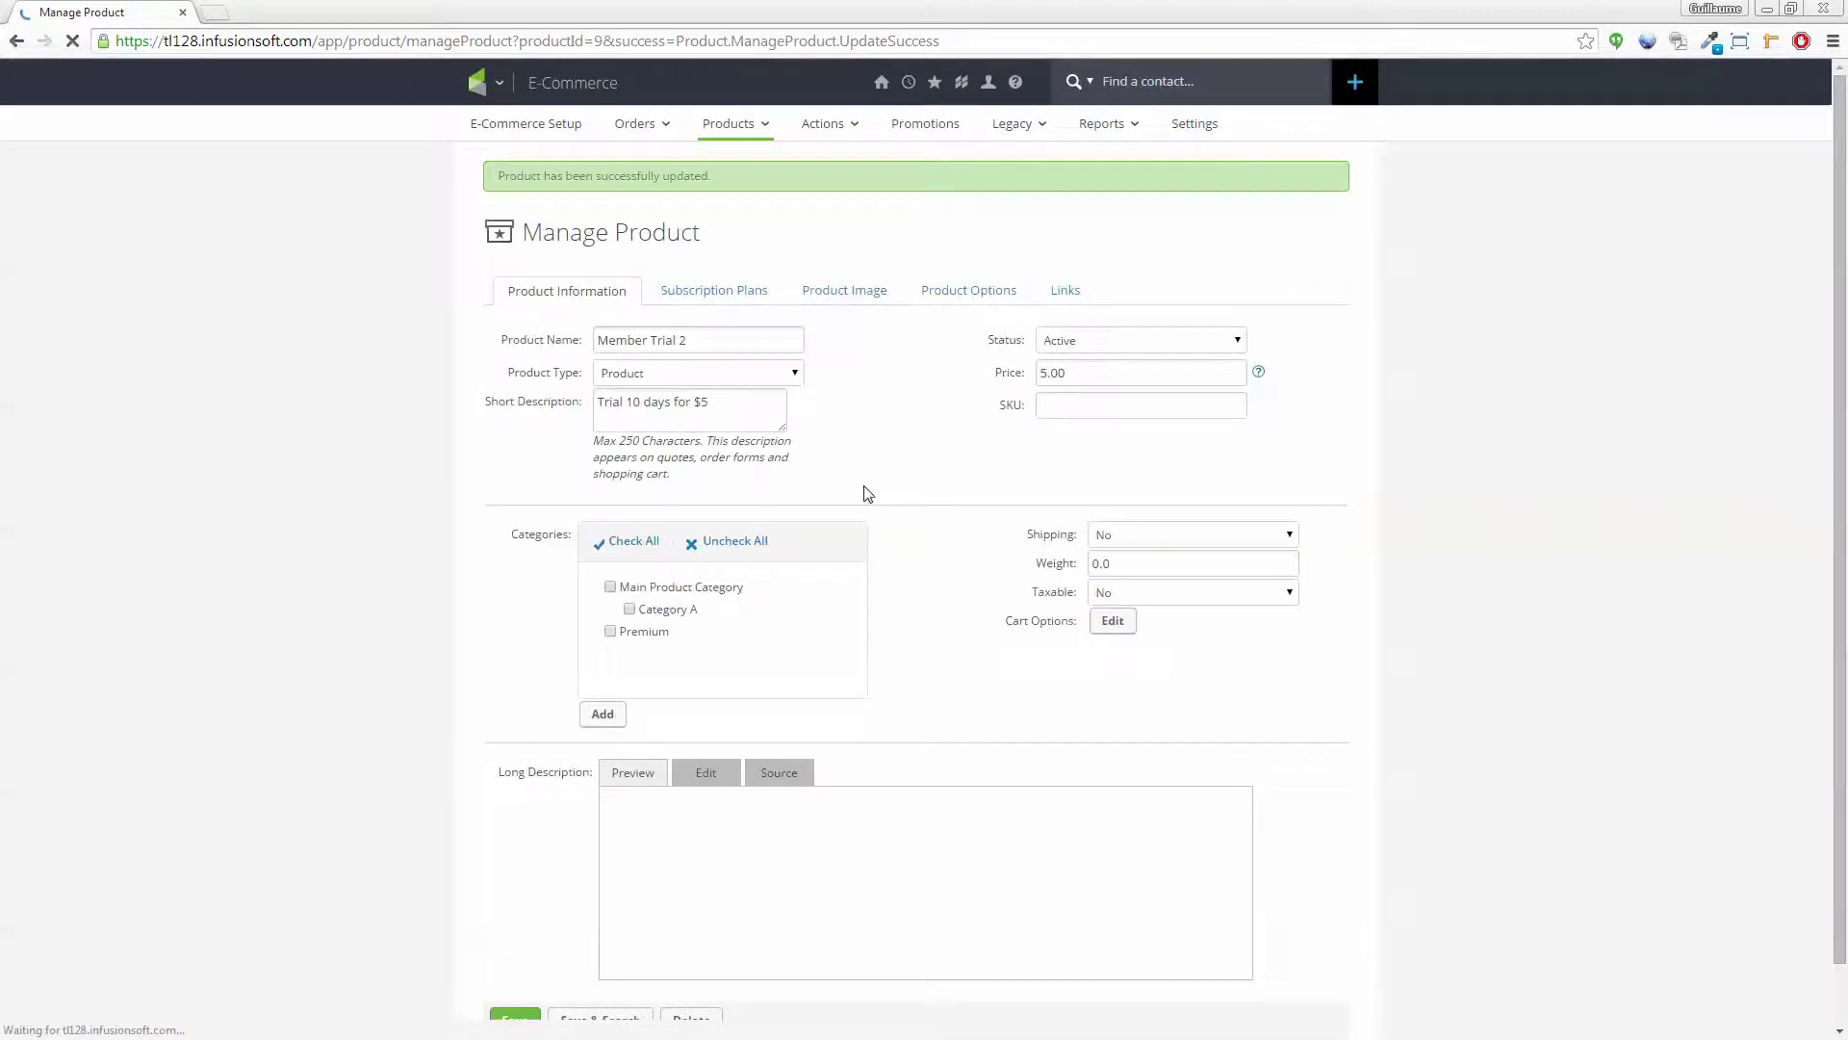
# Return to the product list and add a second product named 'Member Full'
pyautogui.click(749, 135)
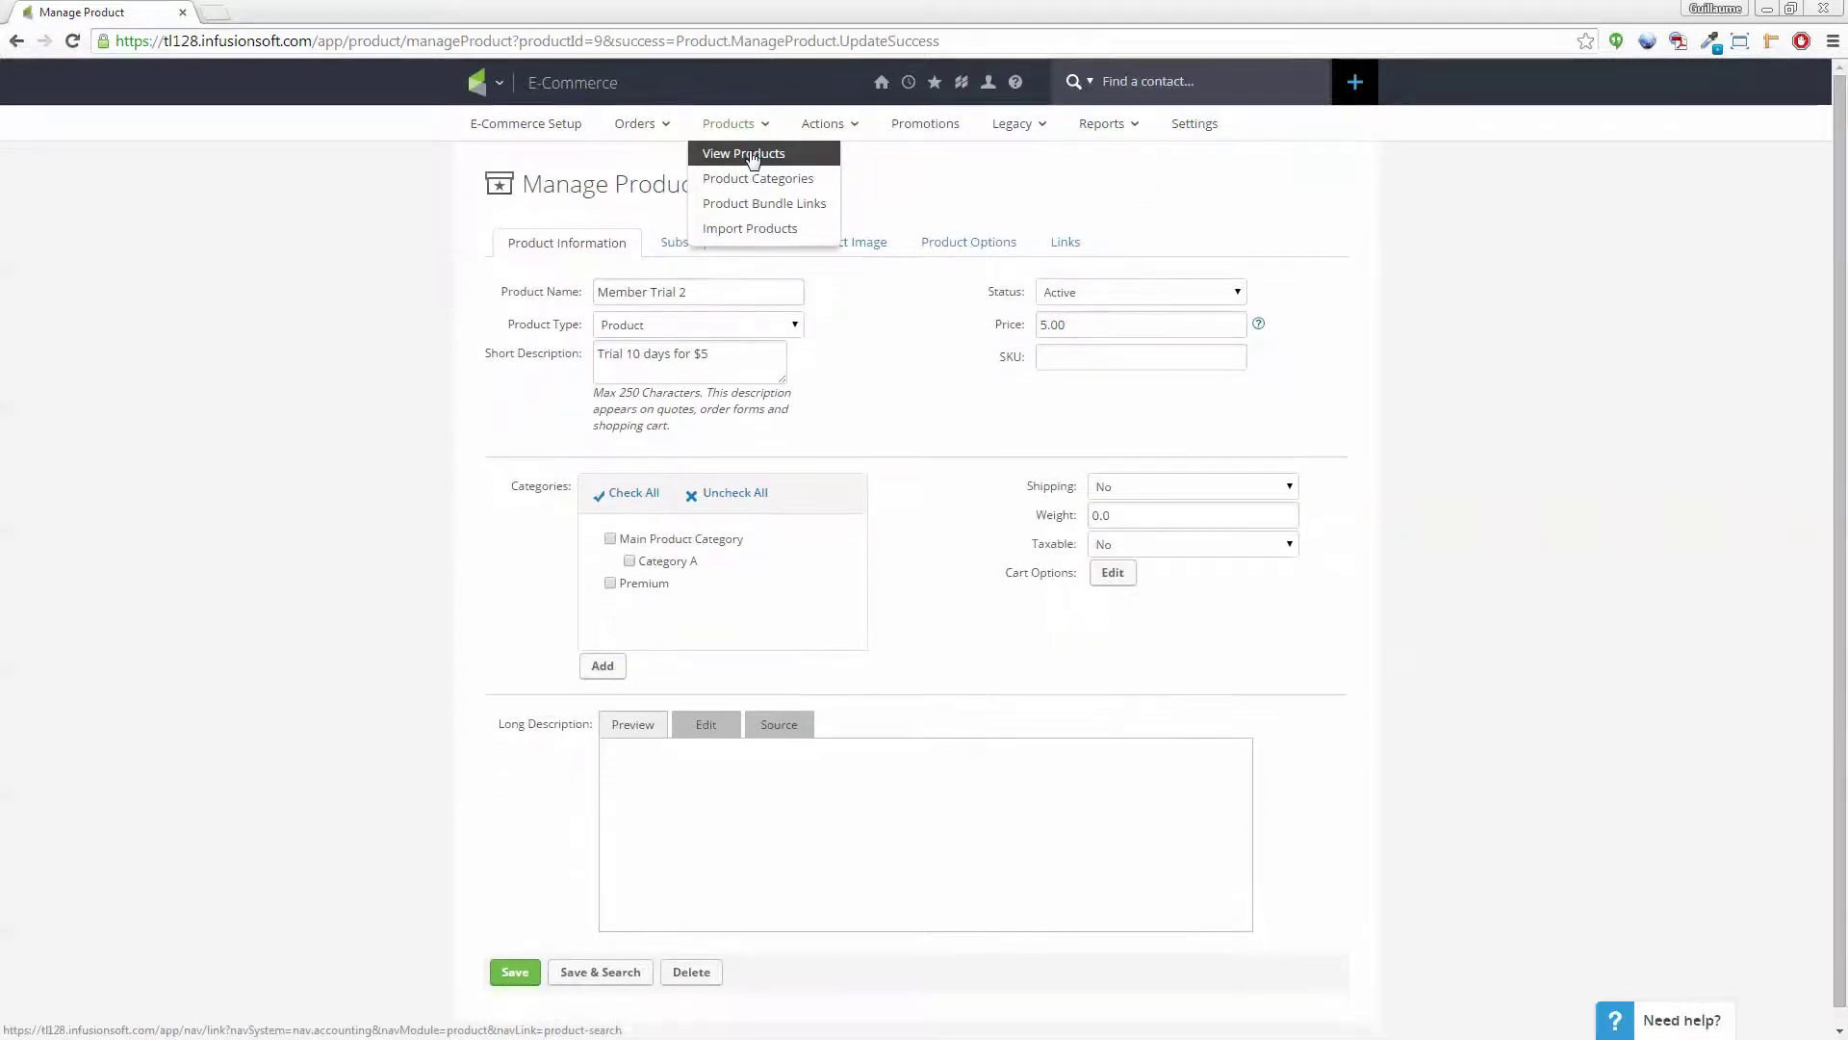
pyautogui.click(745, 166)
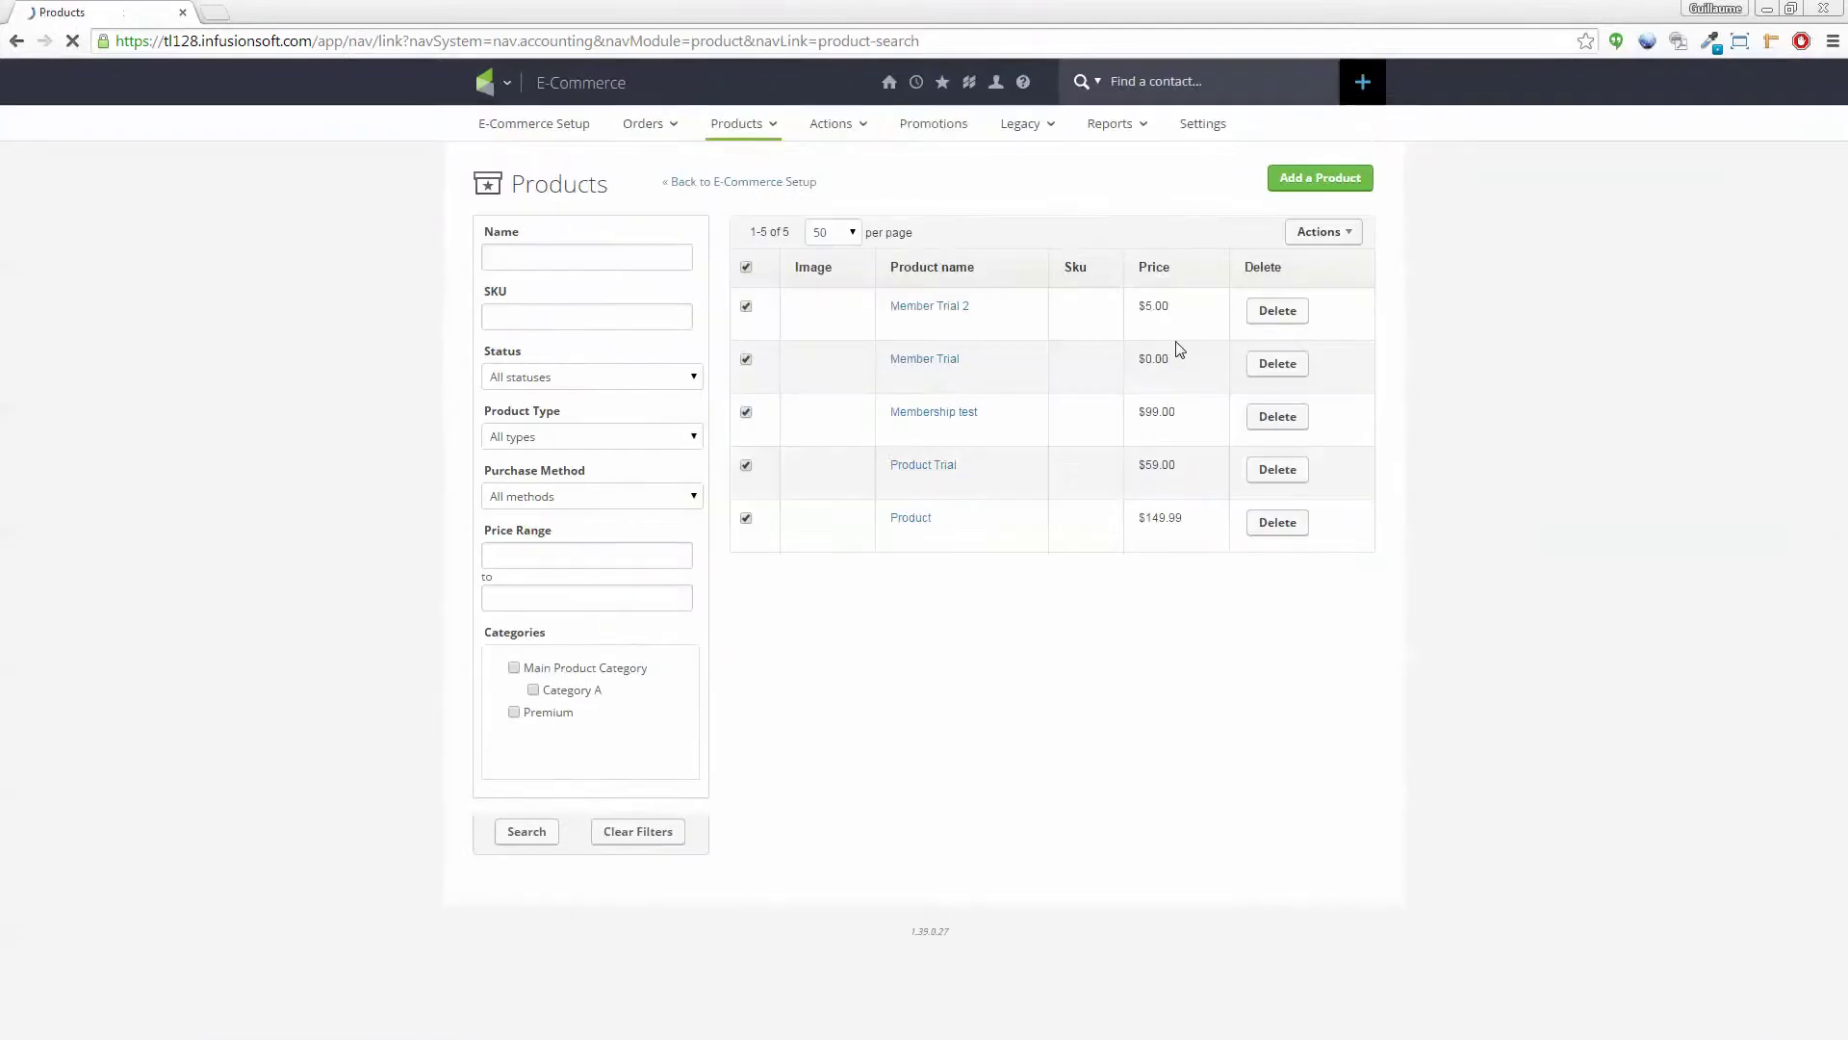
pyautogui.click(1330, 179)
pyautogui.click(916, 542)
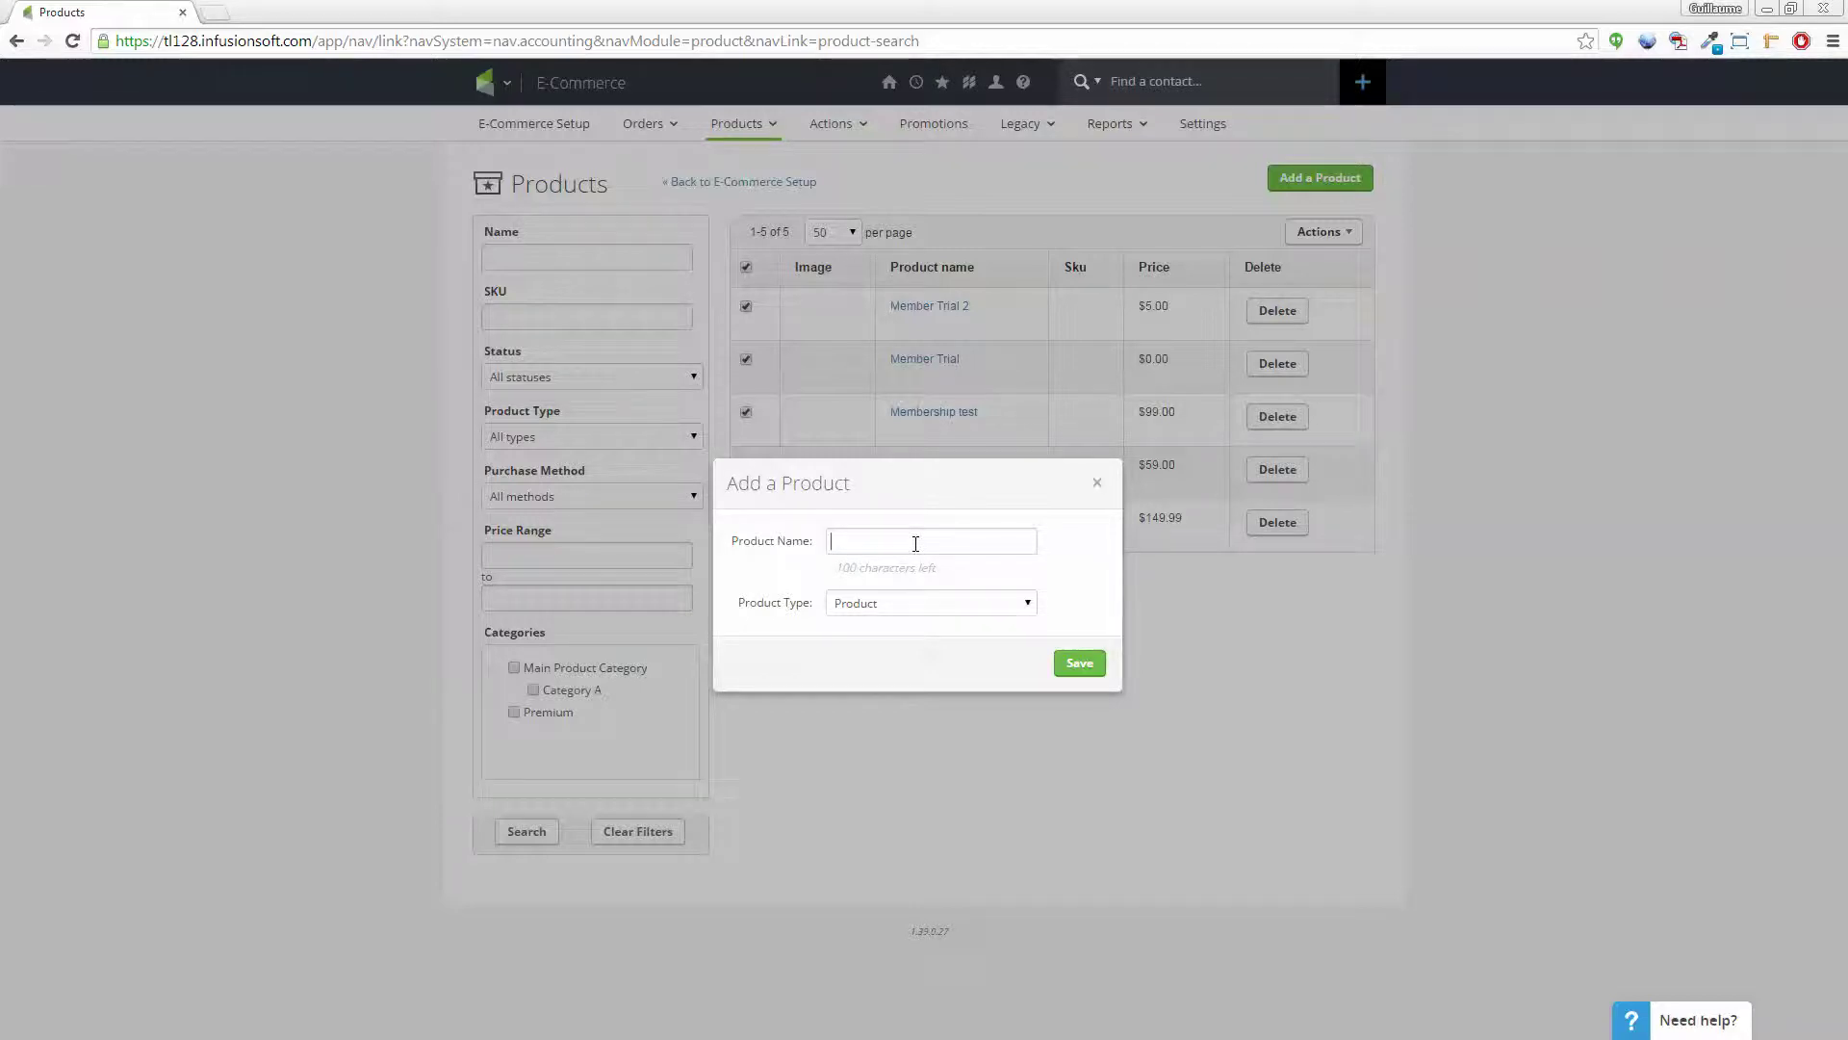
pyautogui.write('Me')
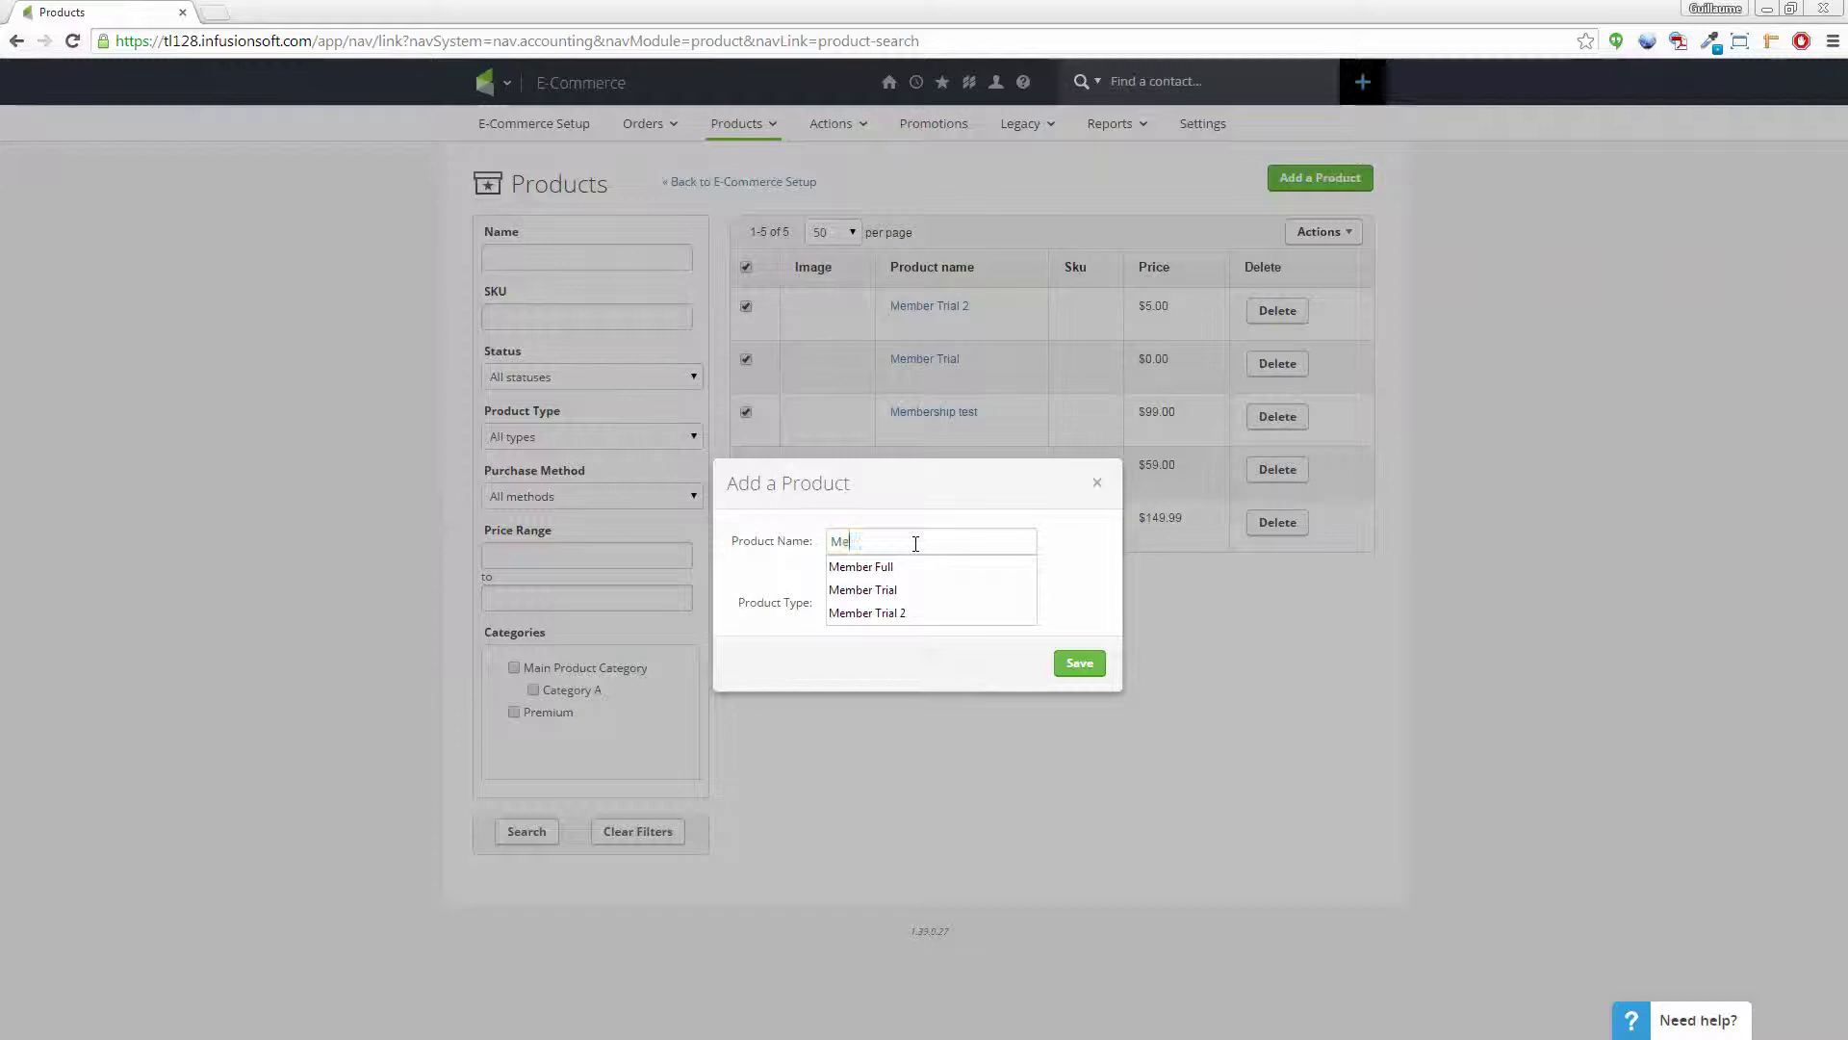
pyautogui.press('Down')
pyautogui.press('Return')
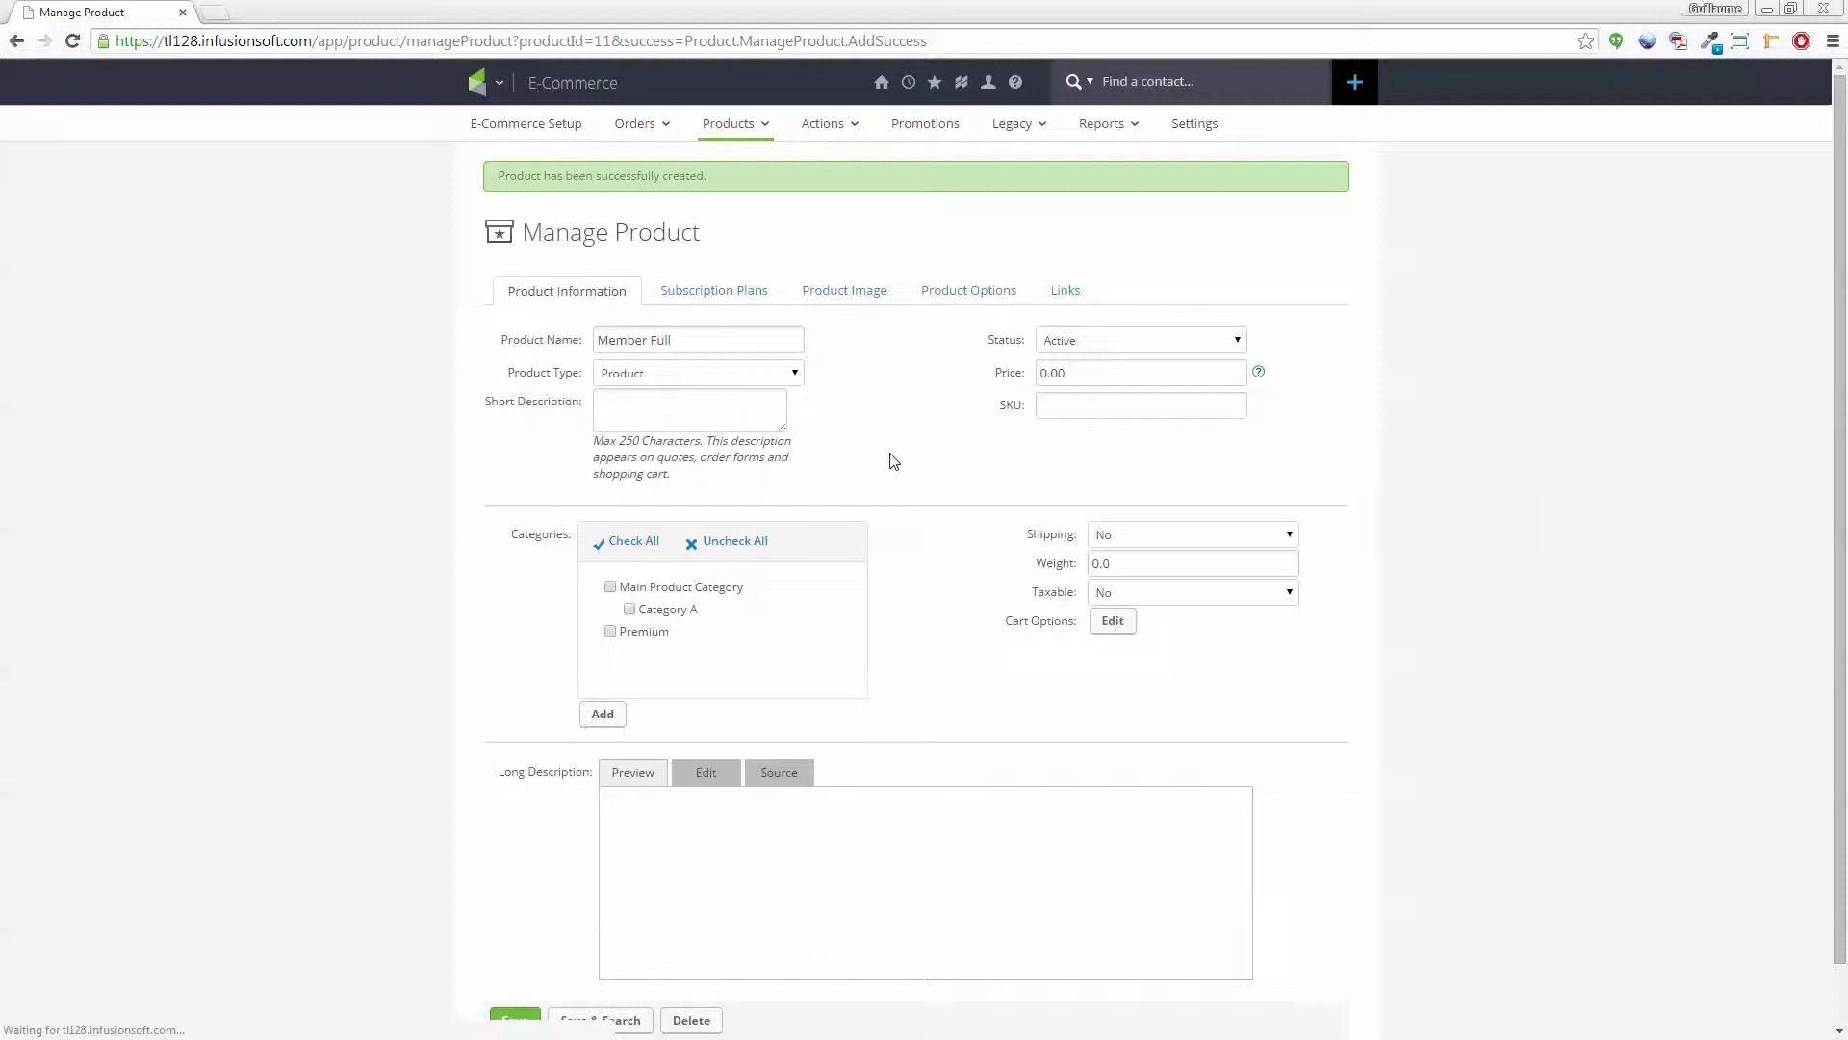
# Replace Member Full's 0.00 price with 299
pyautogui.click(1107, 372)
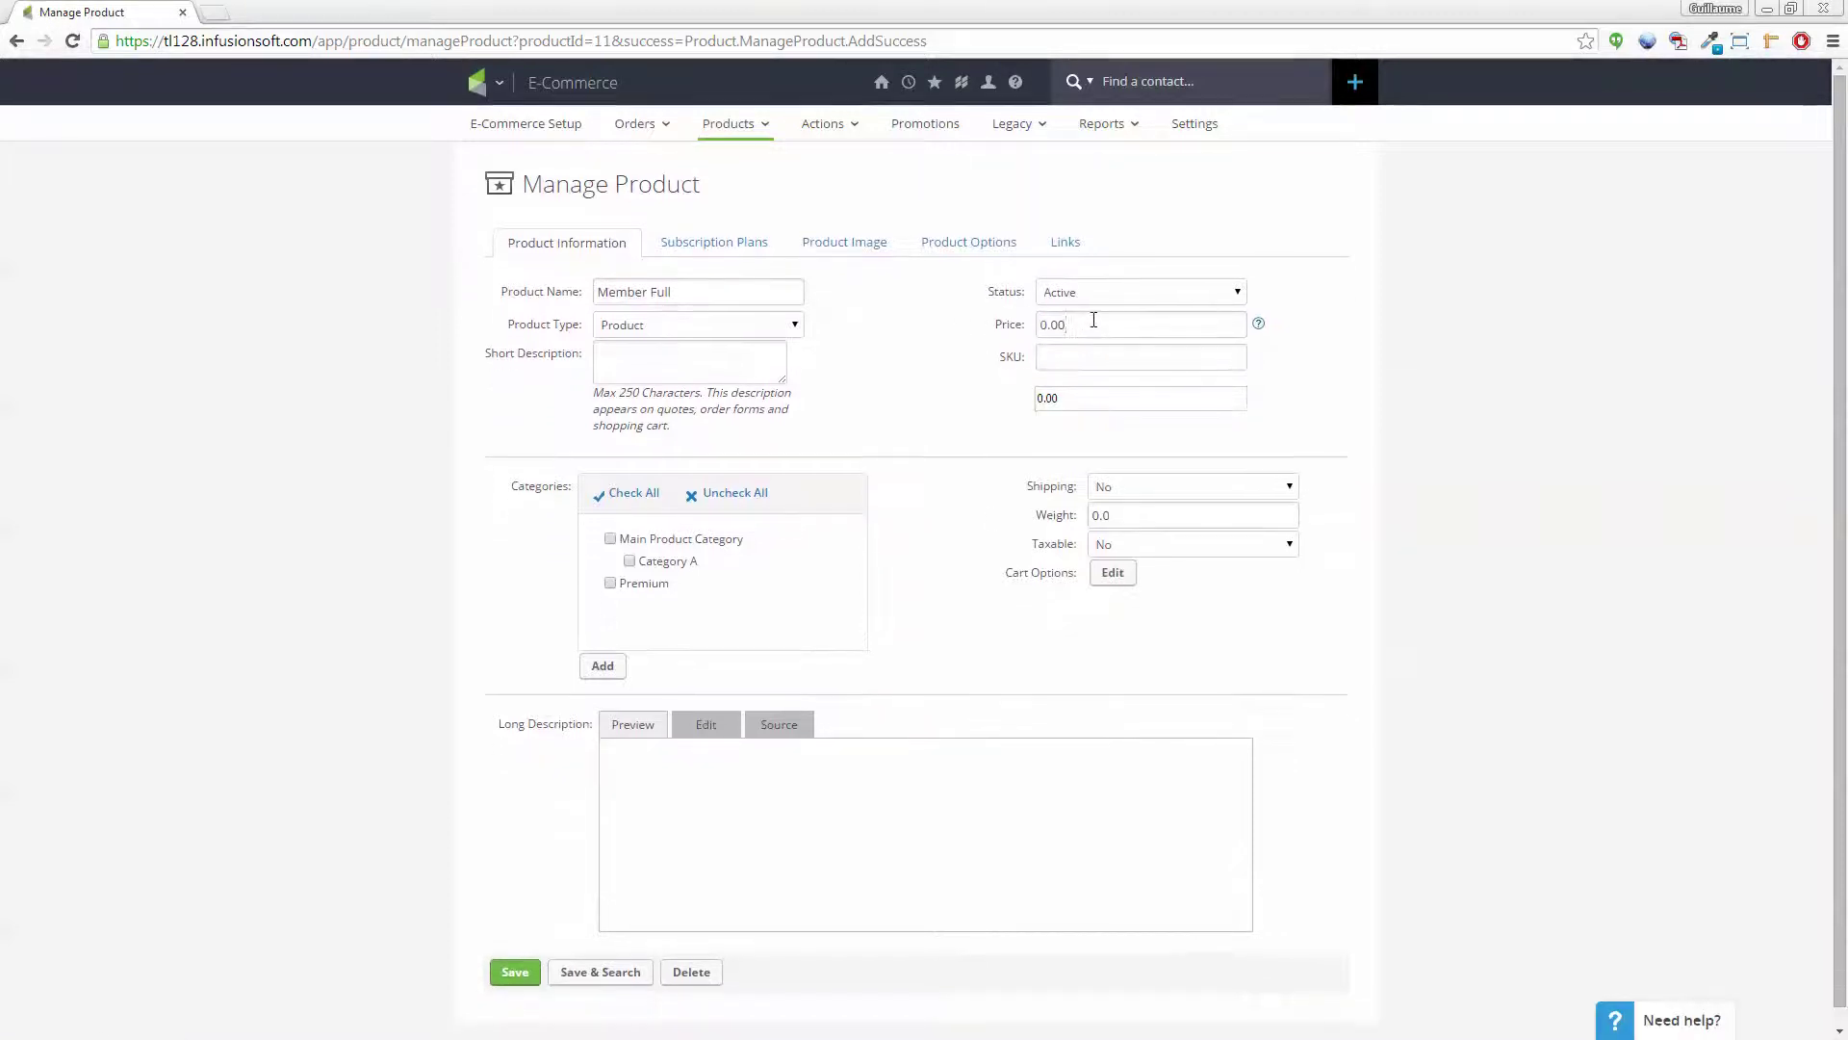
pyautogui.click(943, 352)
pyautogui.doubleClick(1052, 325)
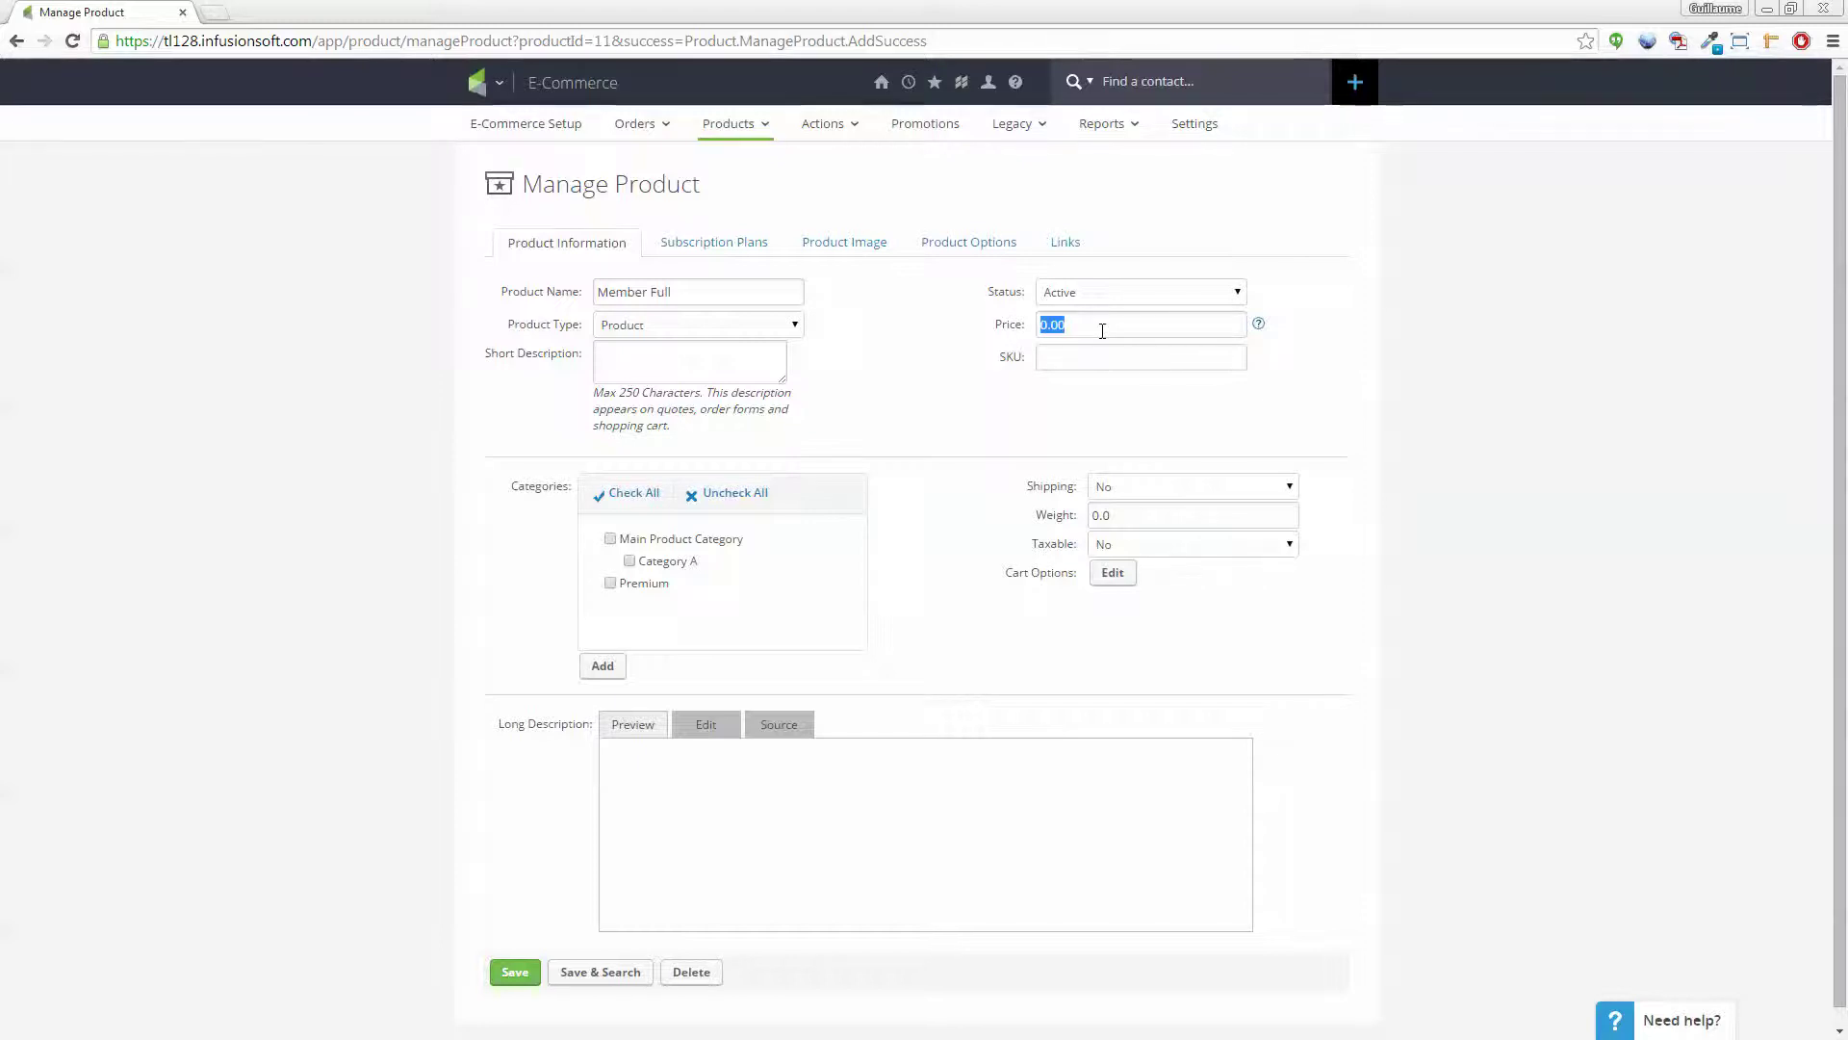
pyautogui.write('299')
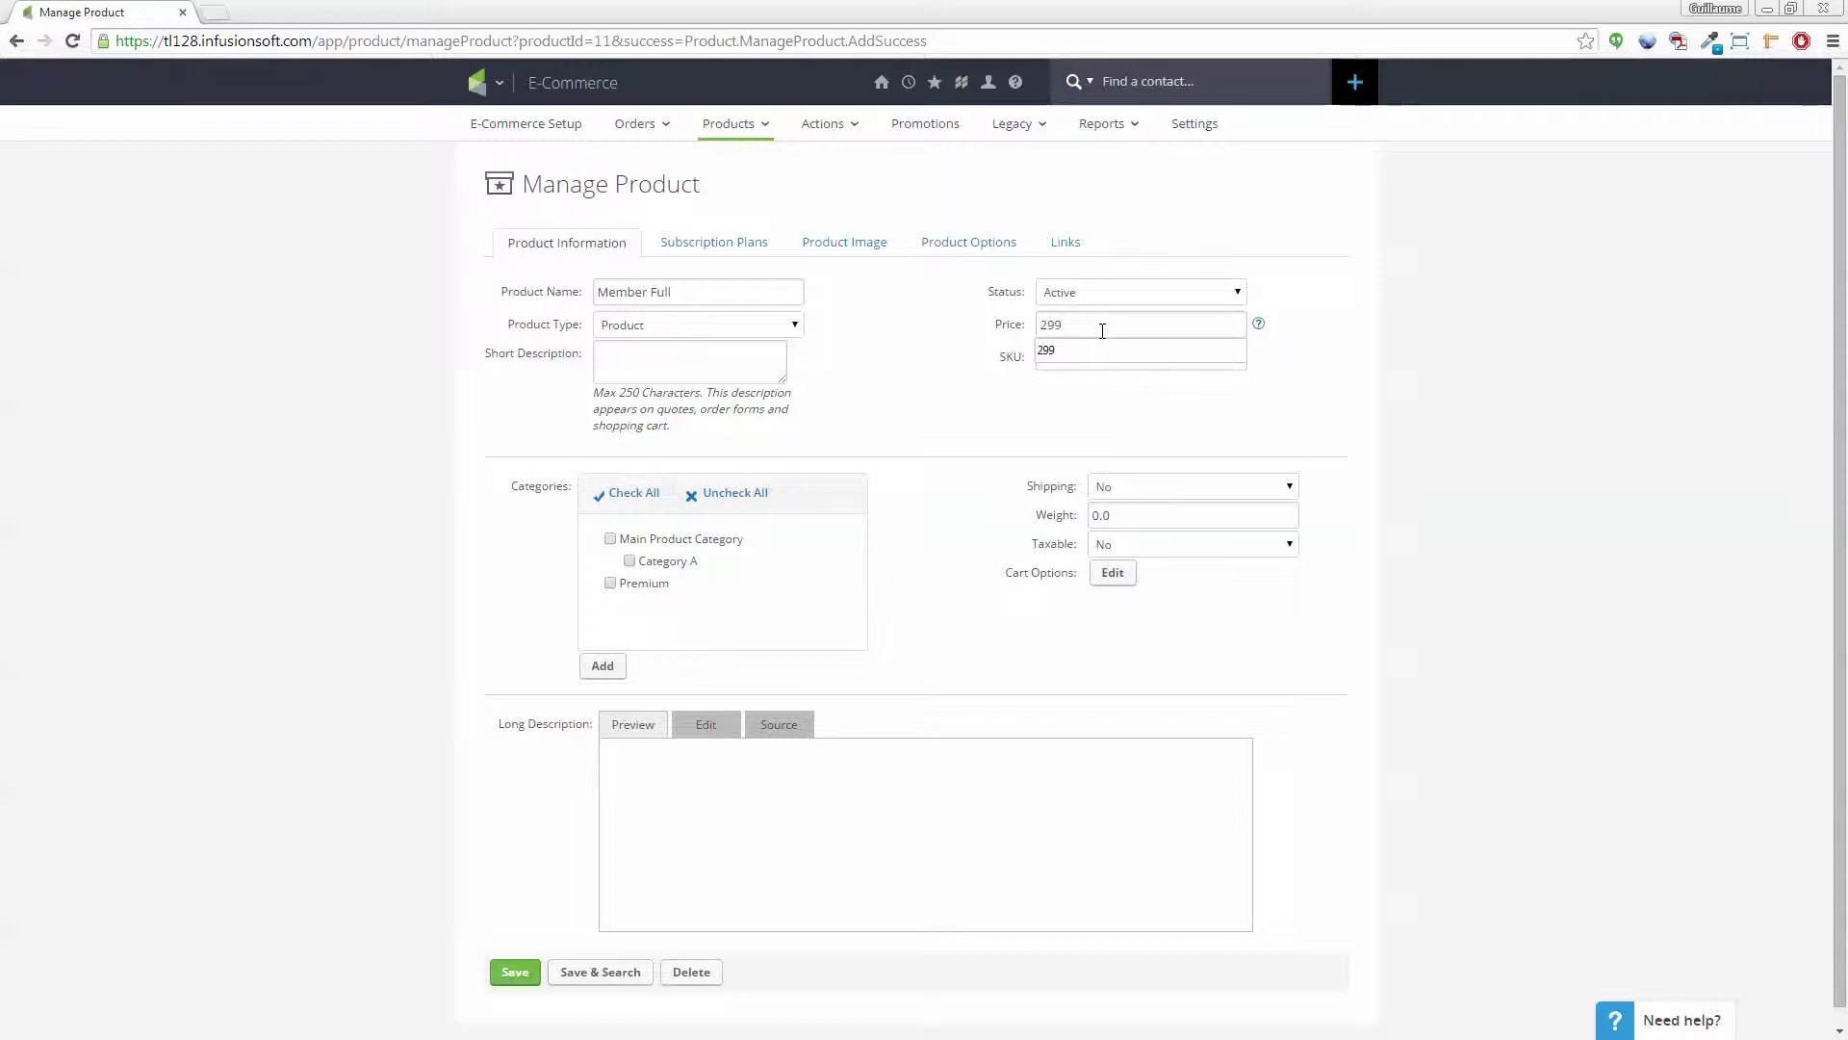
pyautogui.click(1093, 348)
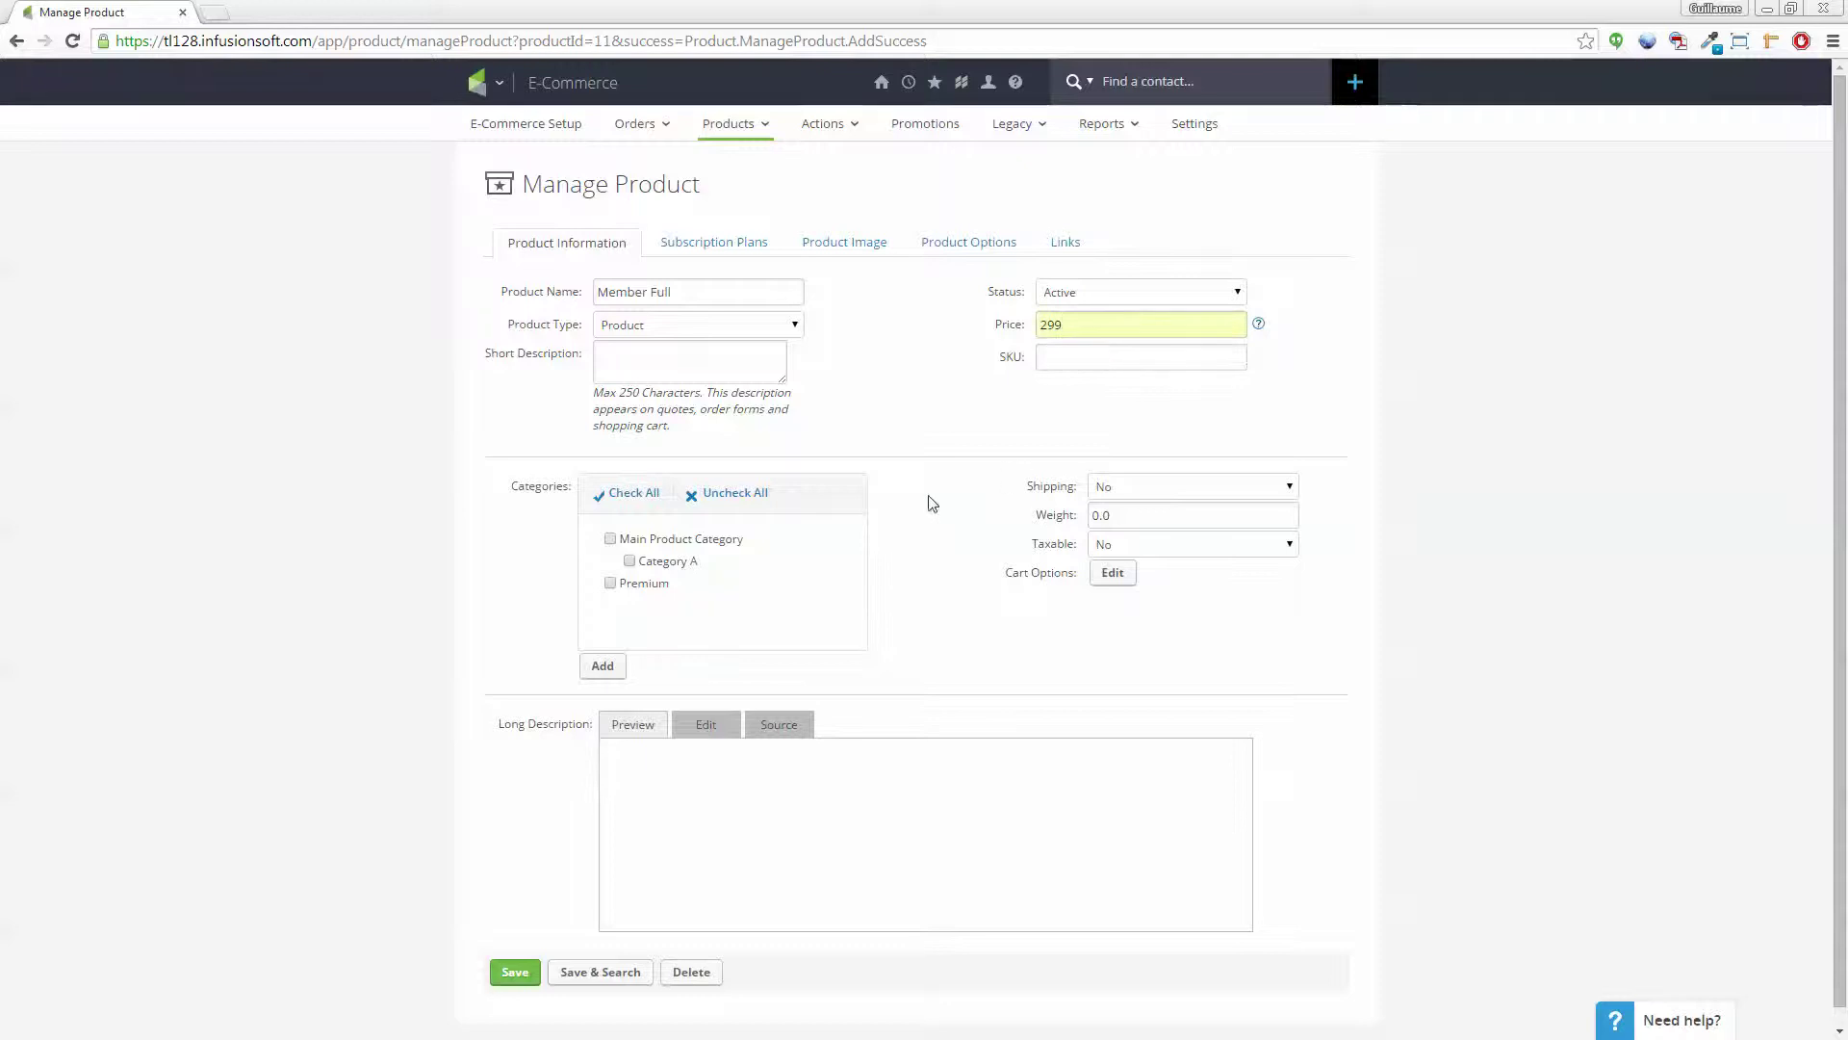
# Enter the short description 'Full product' and save Member Full
pyautogui.click(714, 358)
pyautogui.write('F')
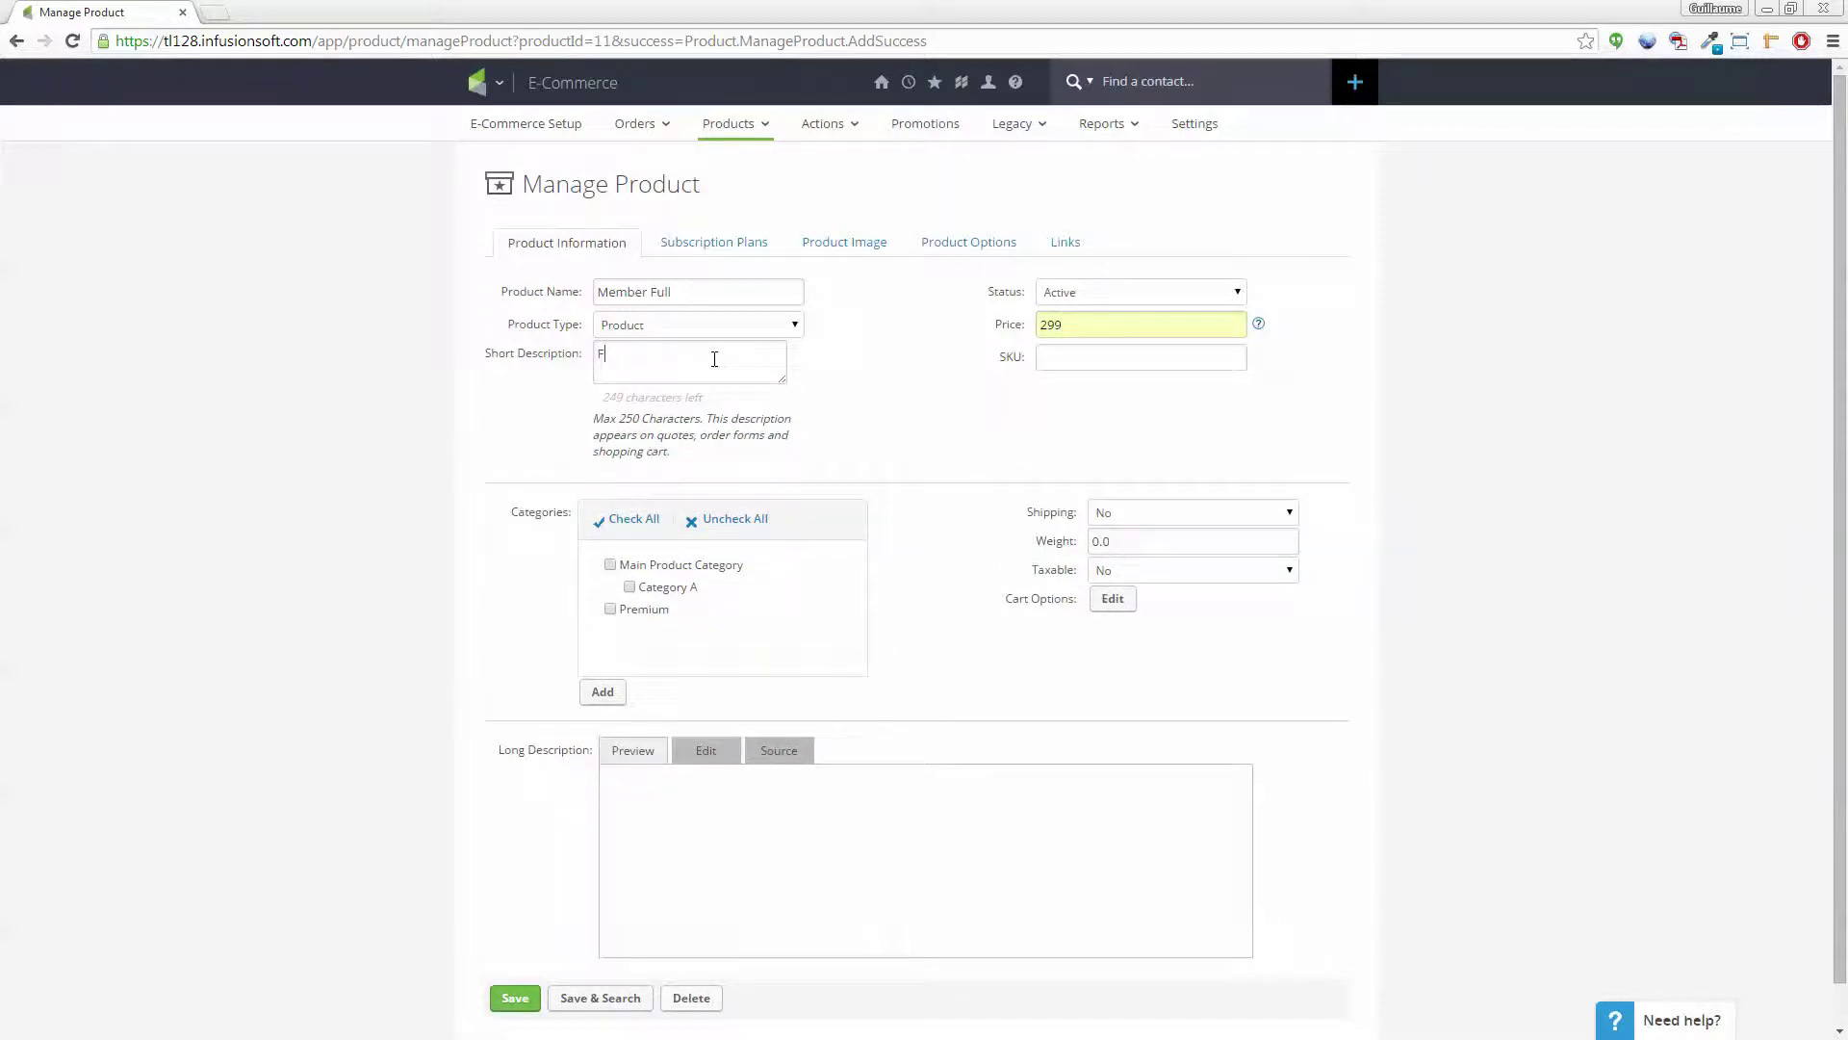
pyautogui.write('ull product')
pyautogui.click(987, 633)
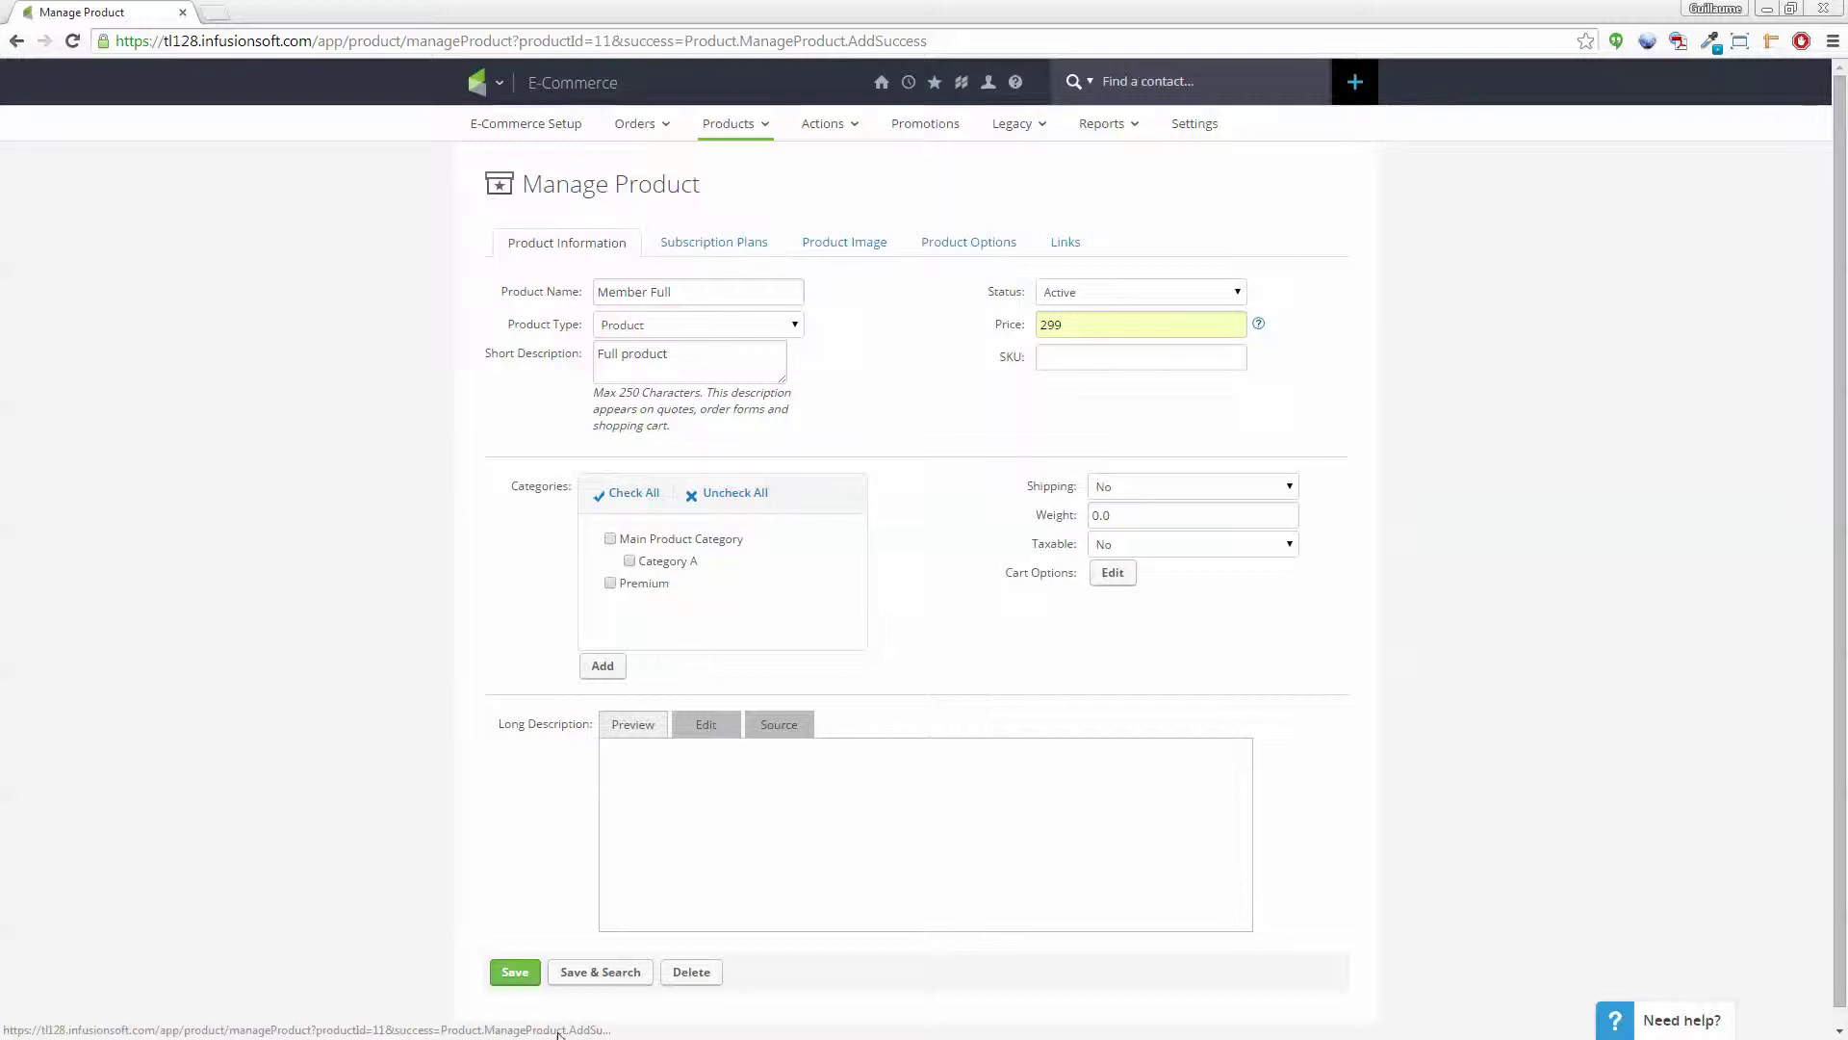
pyautogui.click(513, 982)
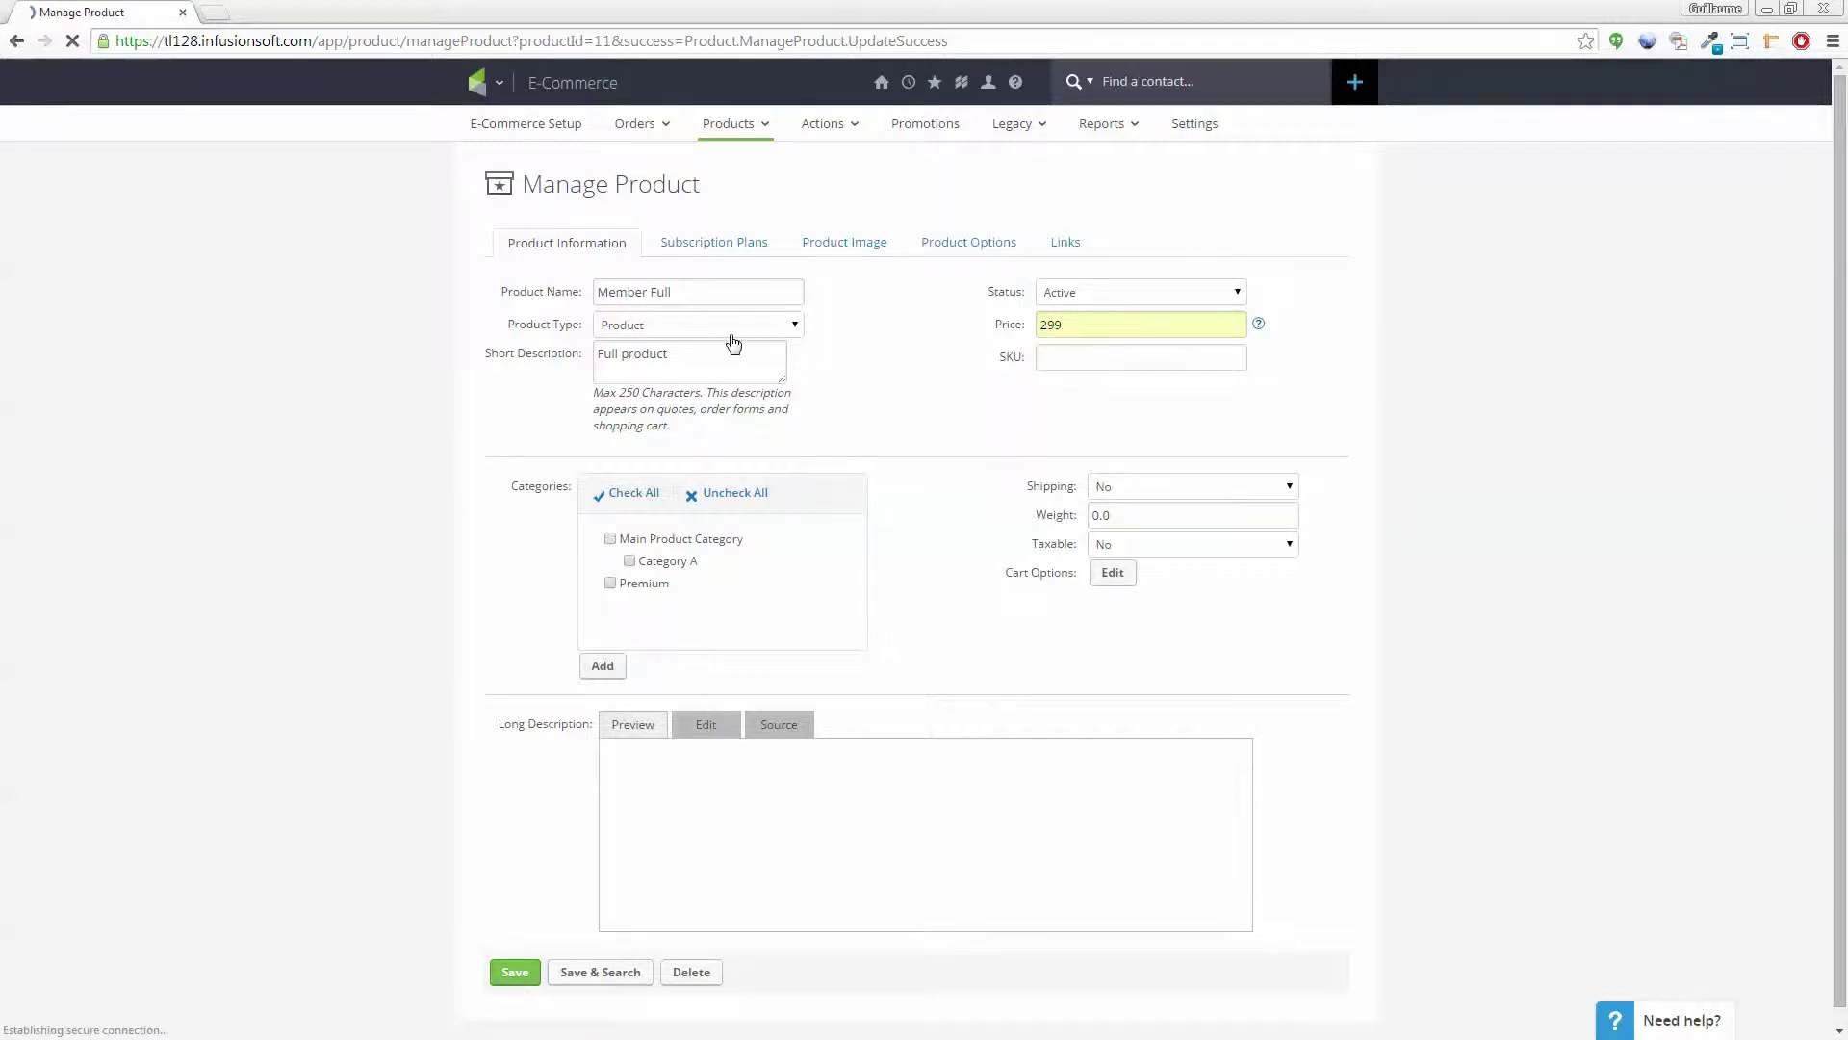
# Set up a subscription plan billed every 3 months with 0 cycles
pyautogui.click(723, 301)
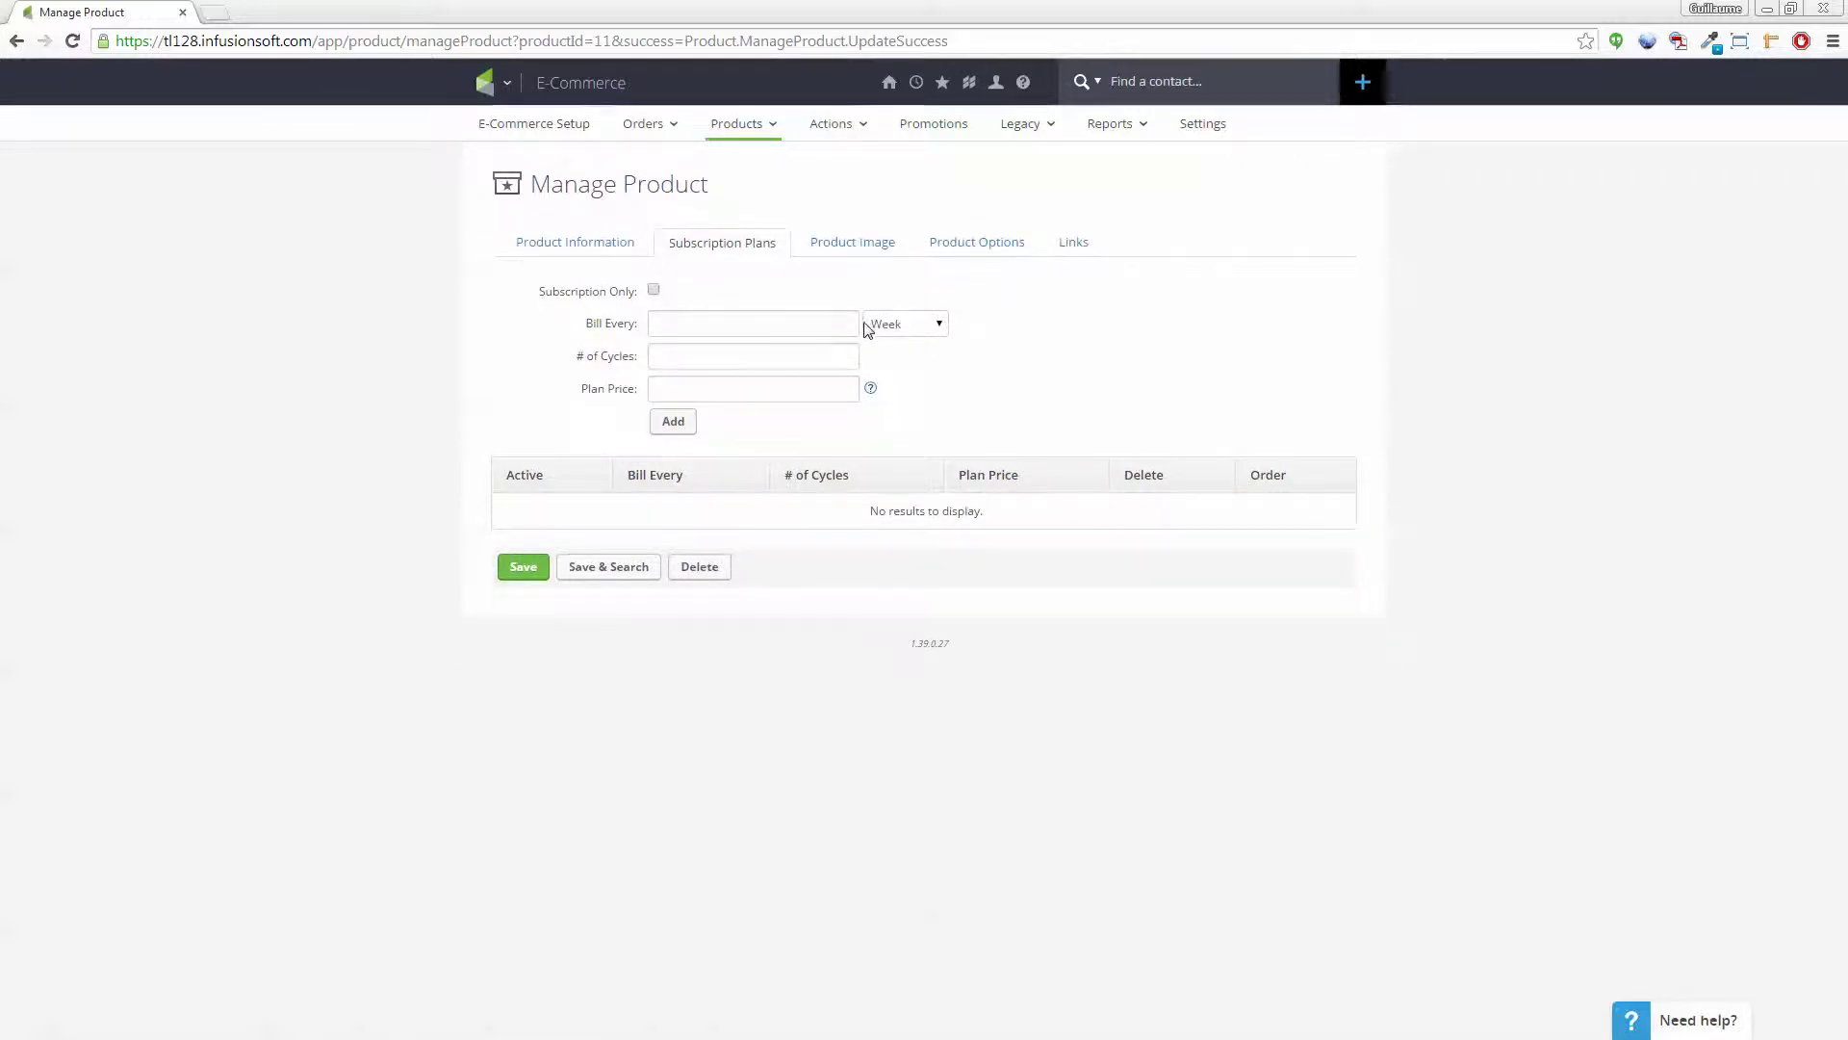
pyautogui.click(923, 323)
pyautogui.click(915, 363)
pyautogui.click(767, 323)
pyautogui.write('3')
pyautogui.click(717, 358)
pyautogui.write('0')
pyautogui.click(708, 387)
pyautogui.click(700, 356)
pyautogui.press('BackSpace')
pyautogui.write('0')
# Add the plan at 299, make Member Full subscription-only, and save
pyautogui.click(673, 391)
pyautogui.write('299')
pyautogui.click(674, 424)
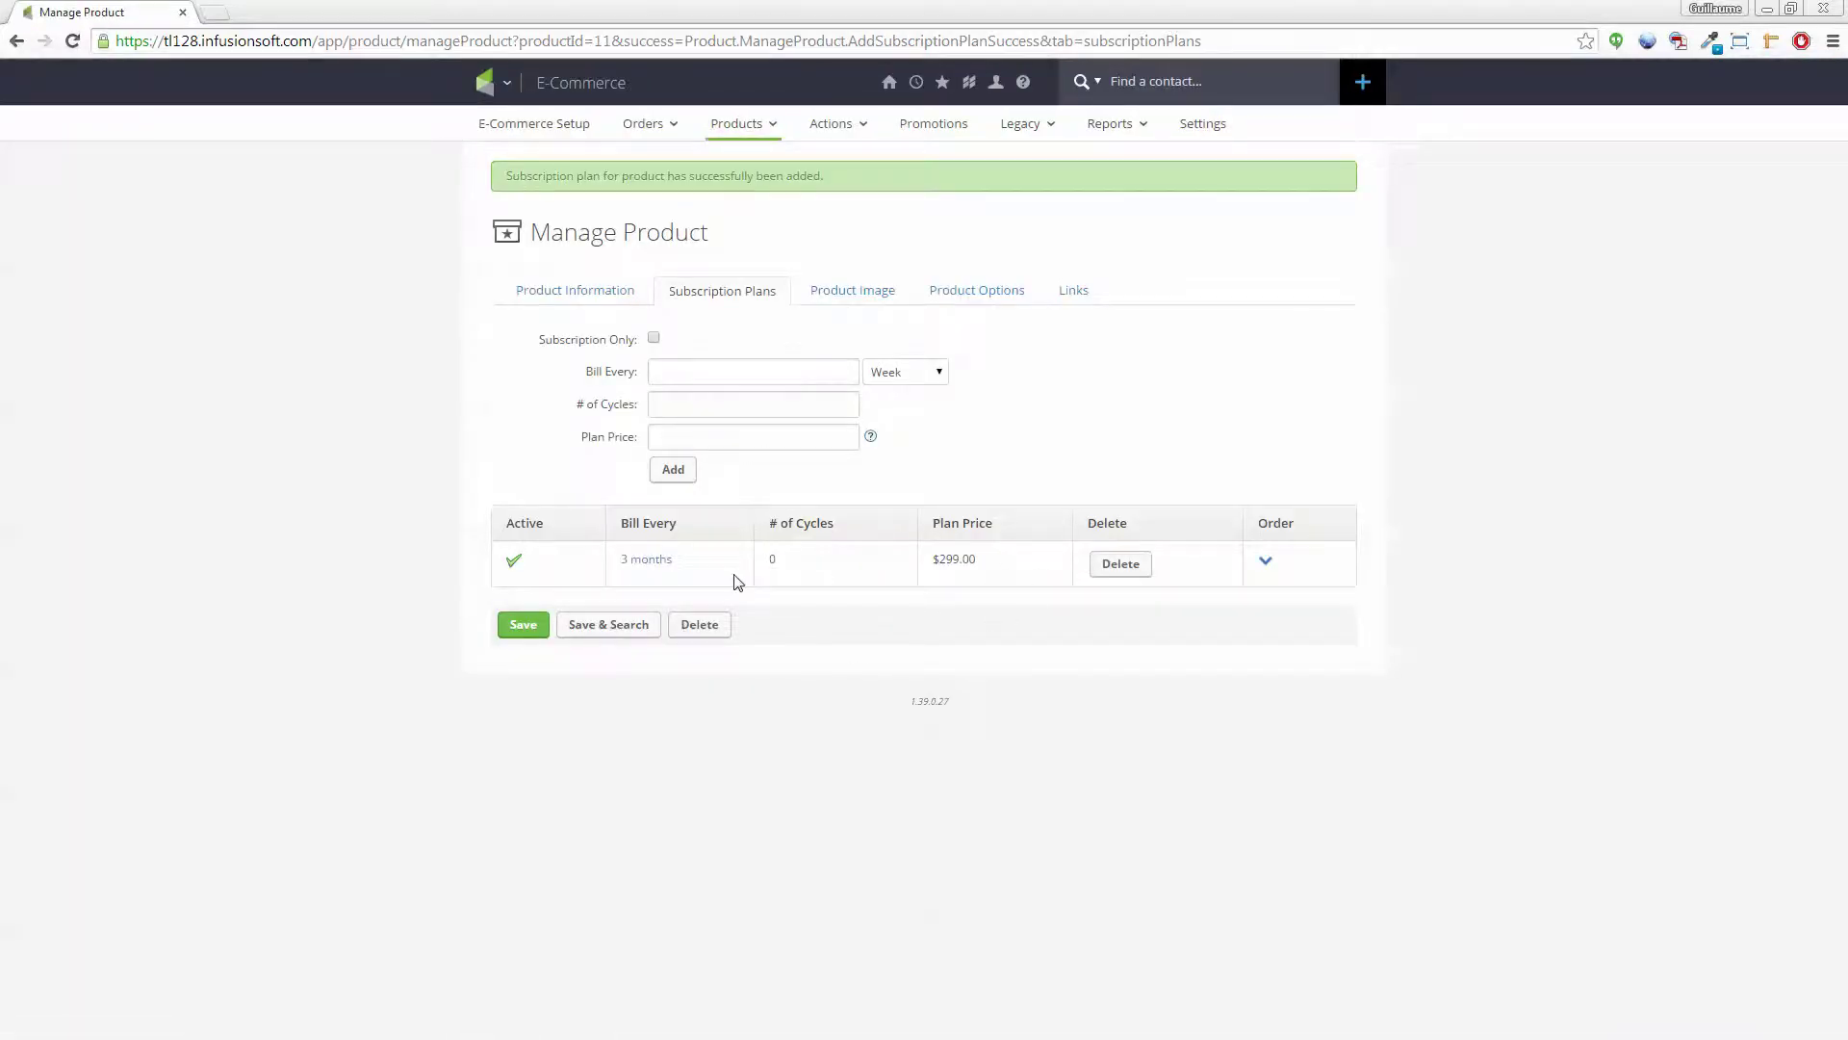
pyautogui.click(654, 340)
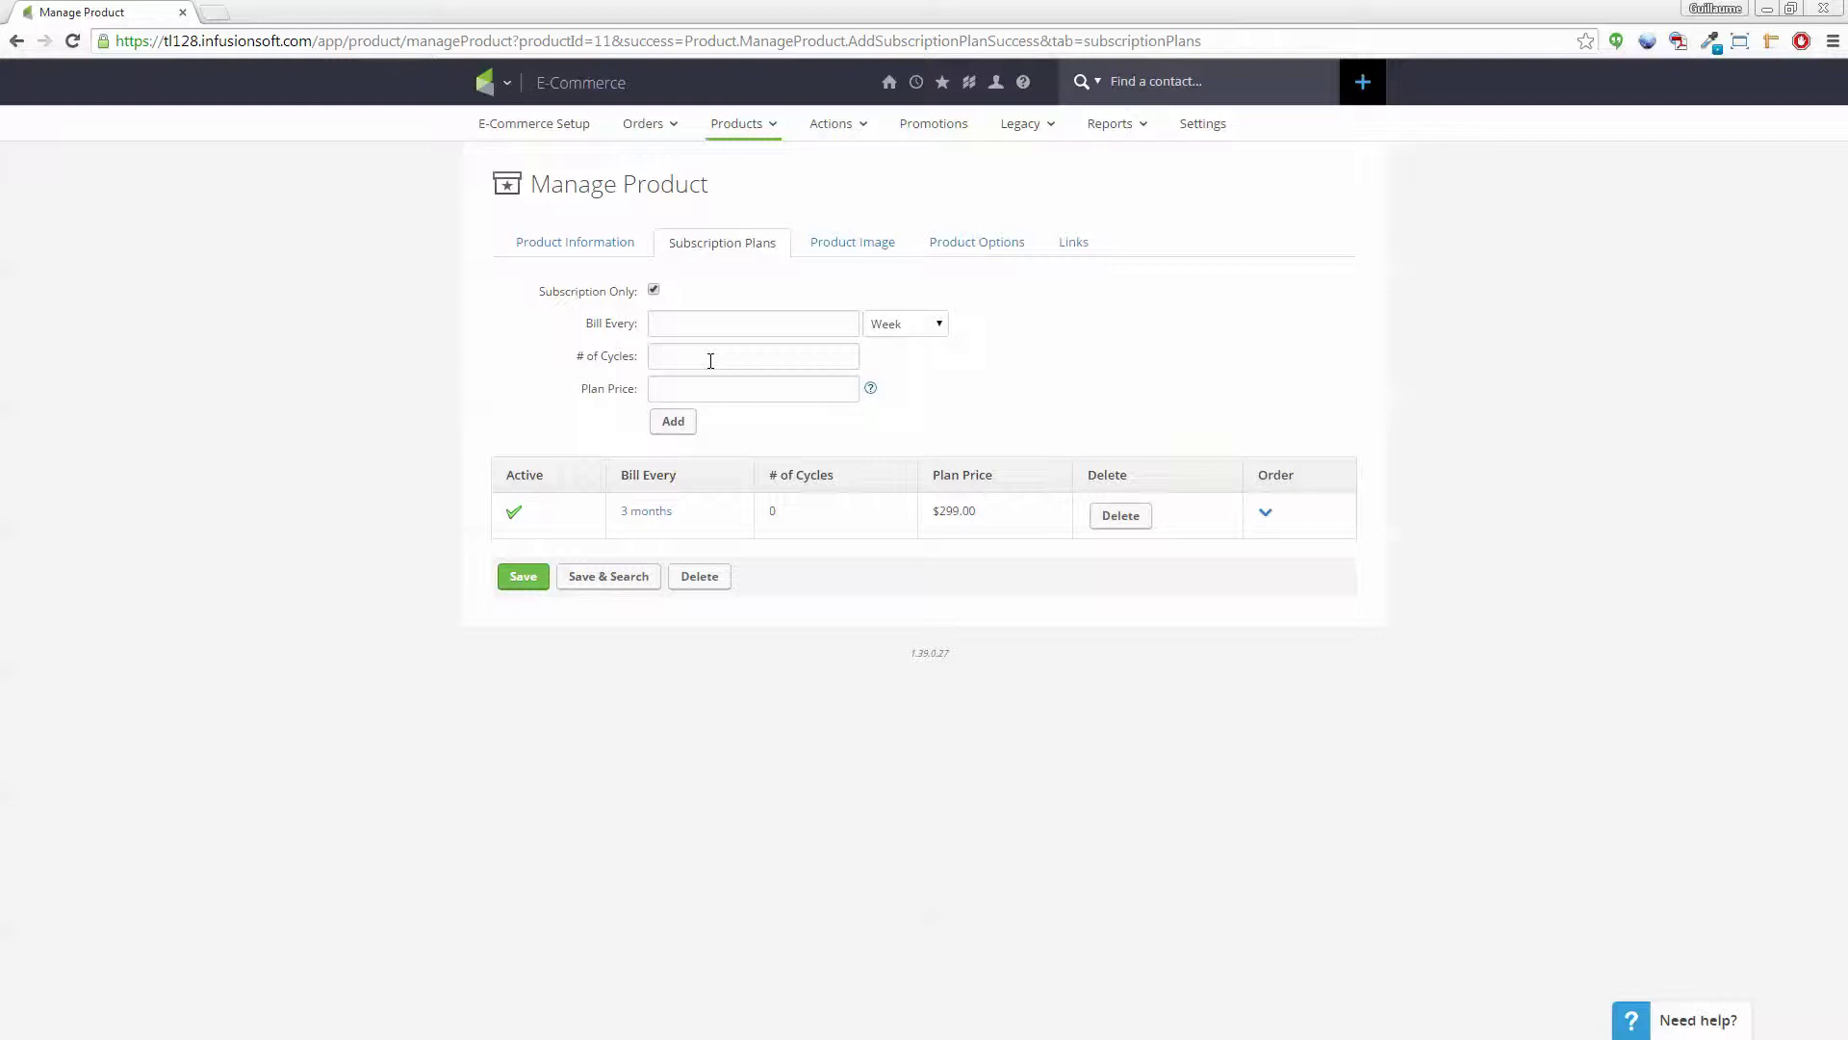
pyautogui.click(535, 580)
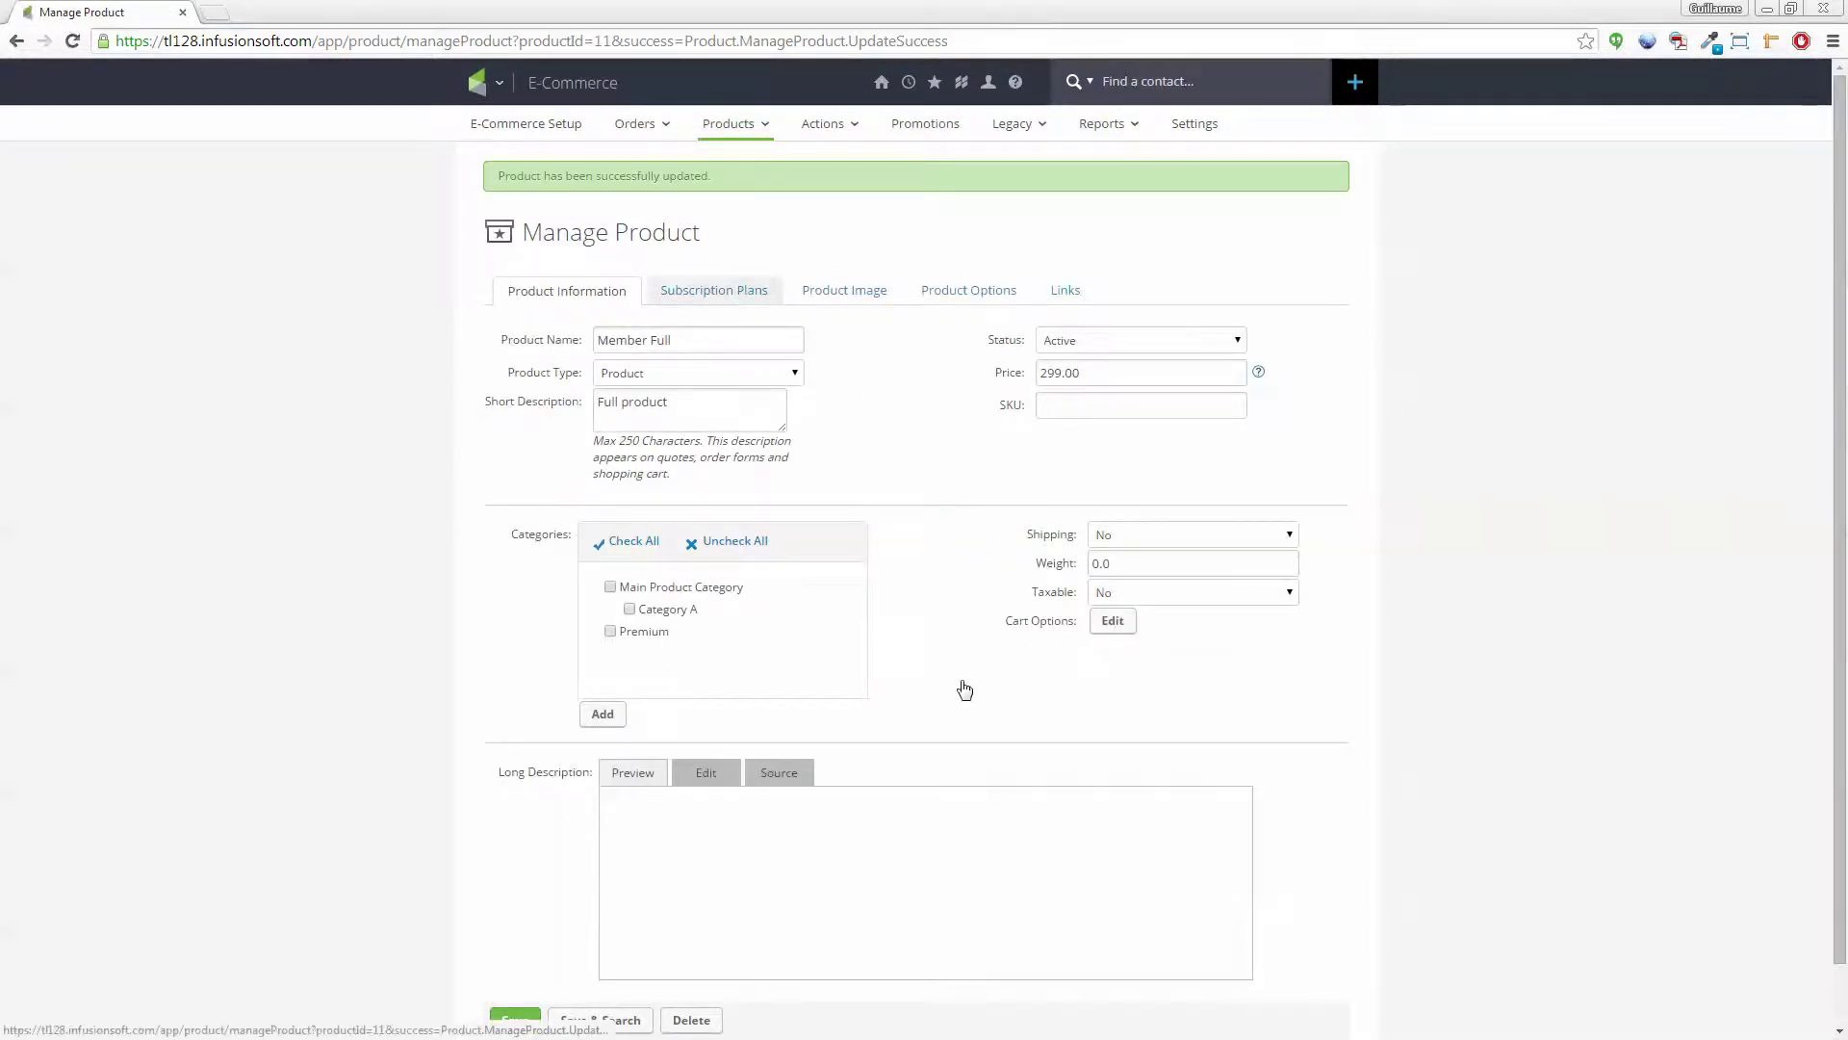
# Return to View Products, listing Member Full at $299.00 and Member Trial 2 at $5.00
pyautogui.scroll(-1, 962, 693)
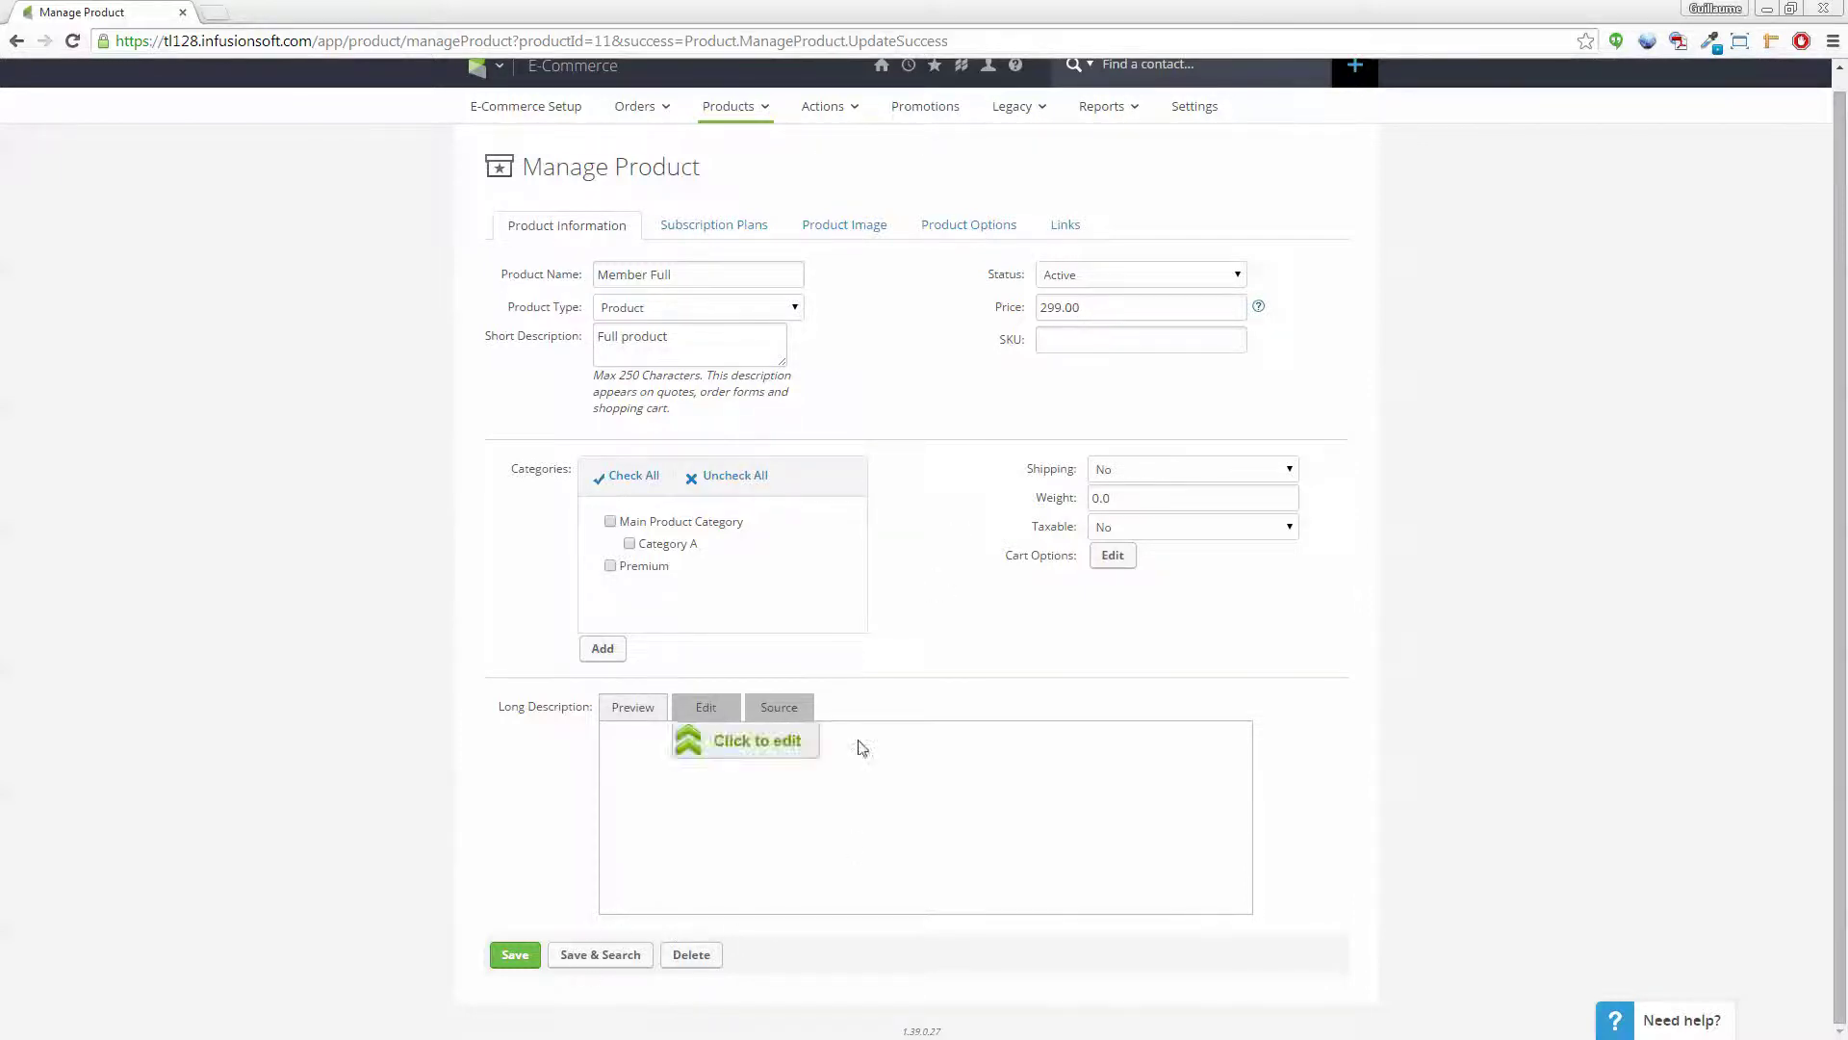
pyautogui.scroll(1, 858, 747)
pyautogui.click(744, 153)
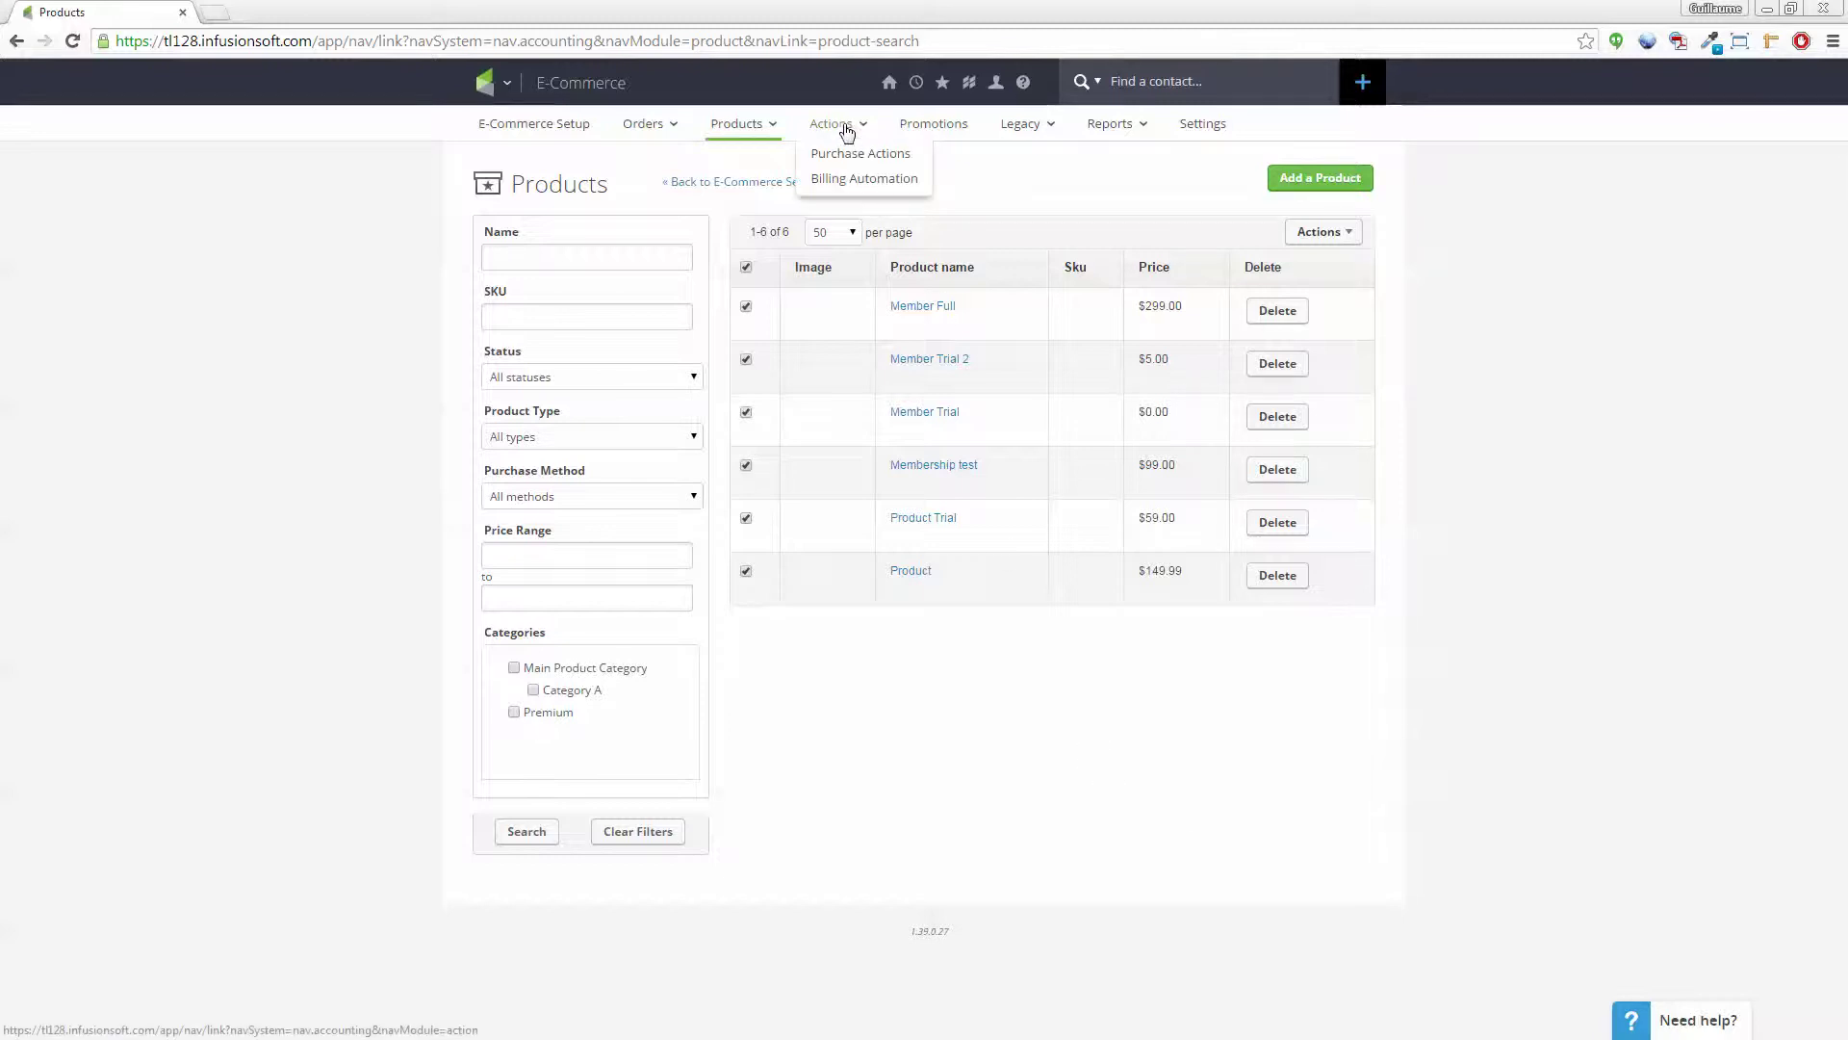
pyautogui.moveTo(833, 125)
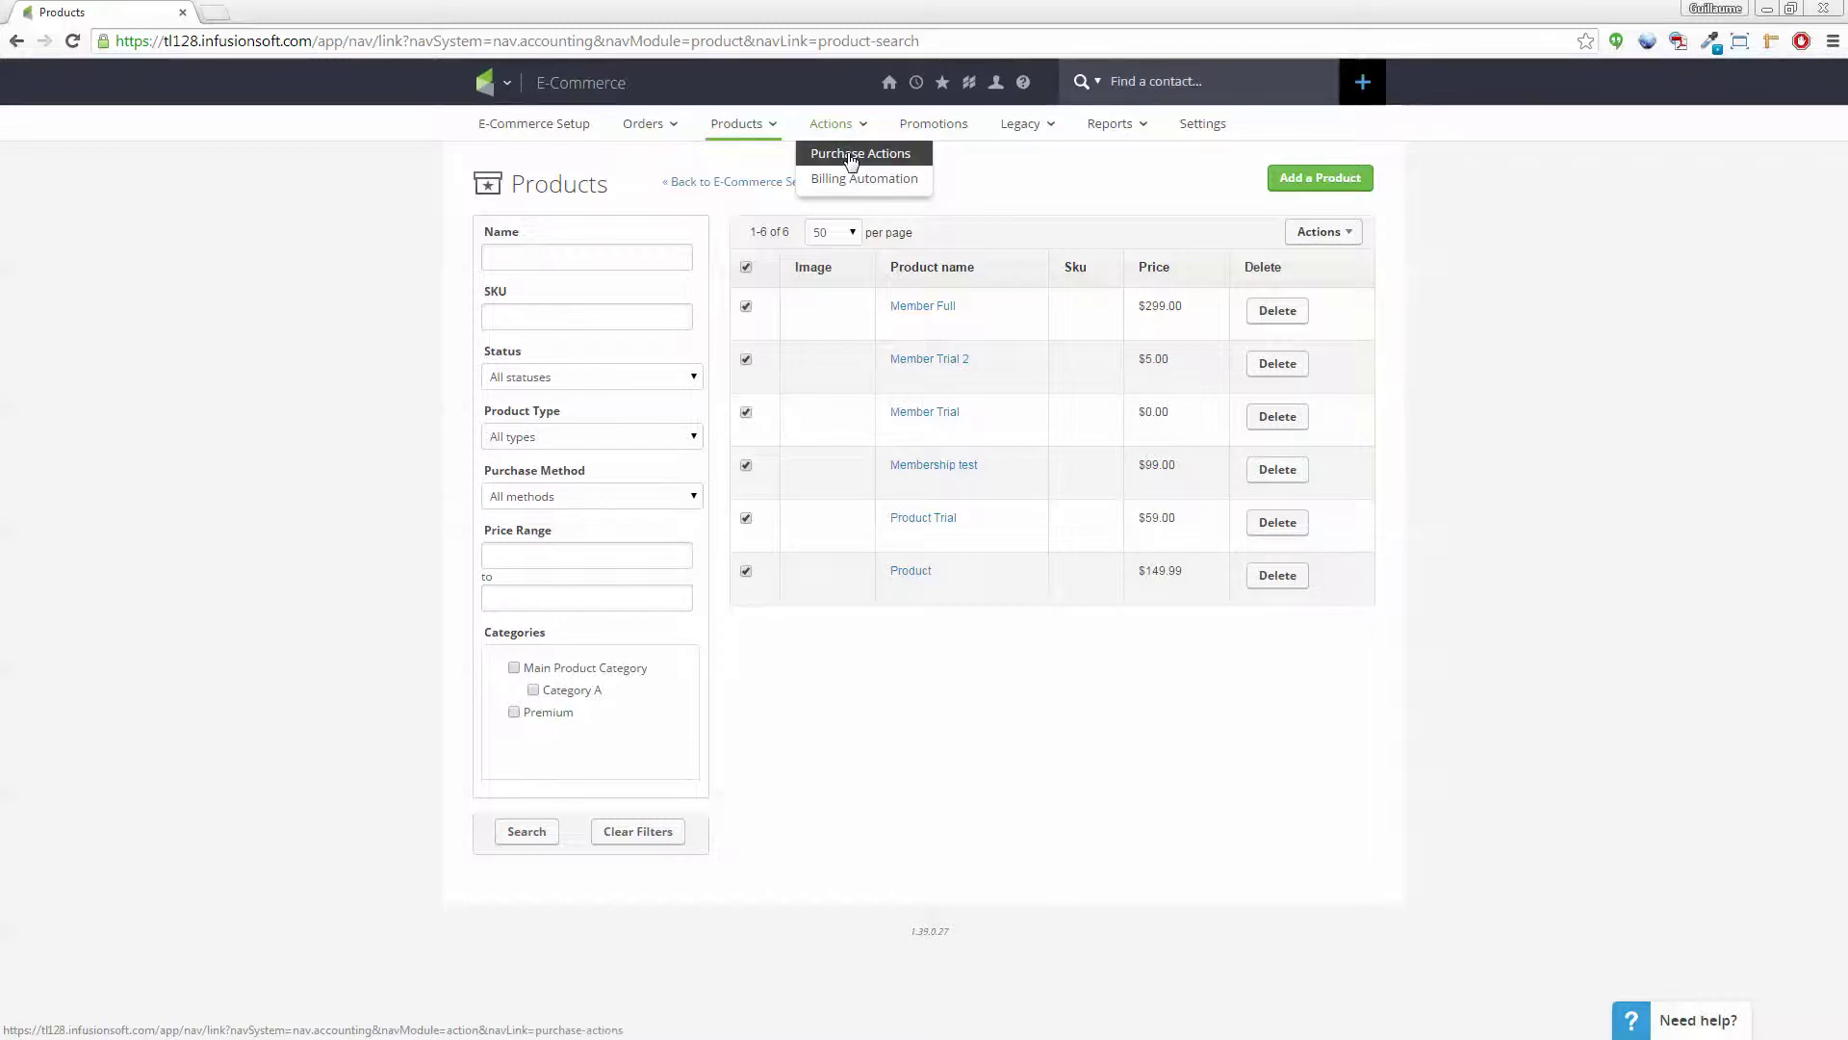
# Open Purchase Actions and pick Member Trial 2 by searching 'mem'
pyautogui.click(851, 156)
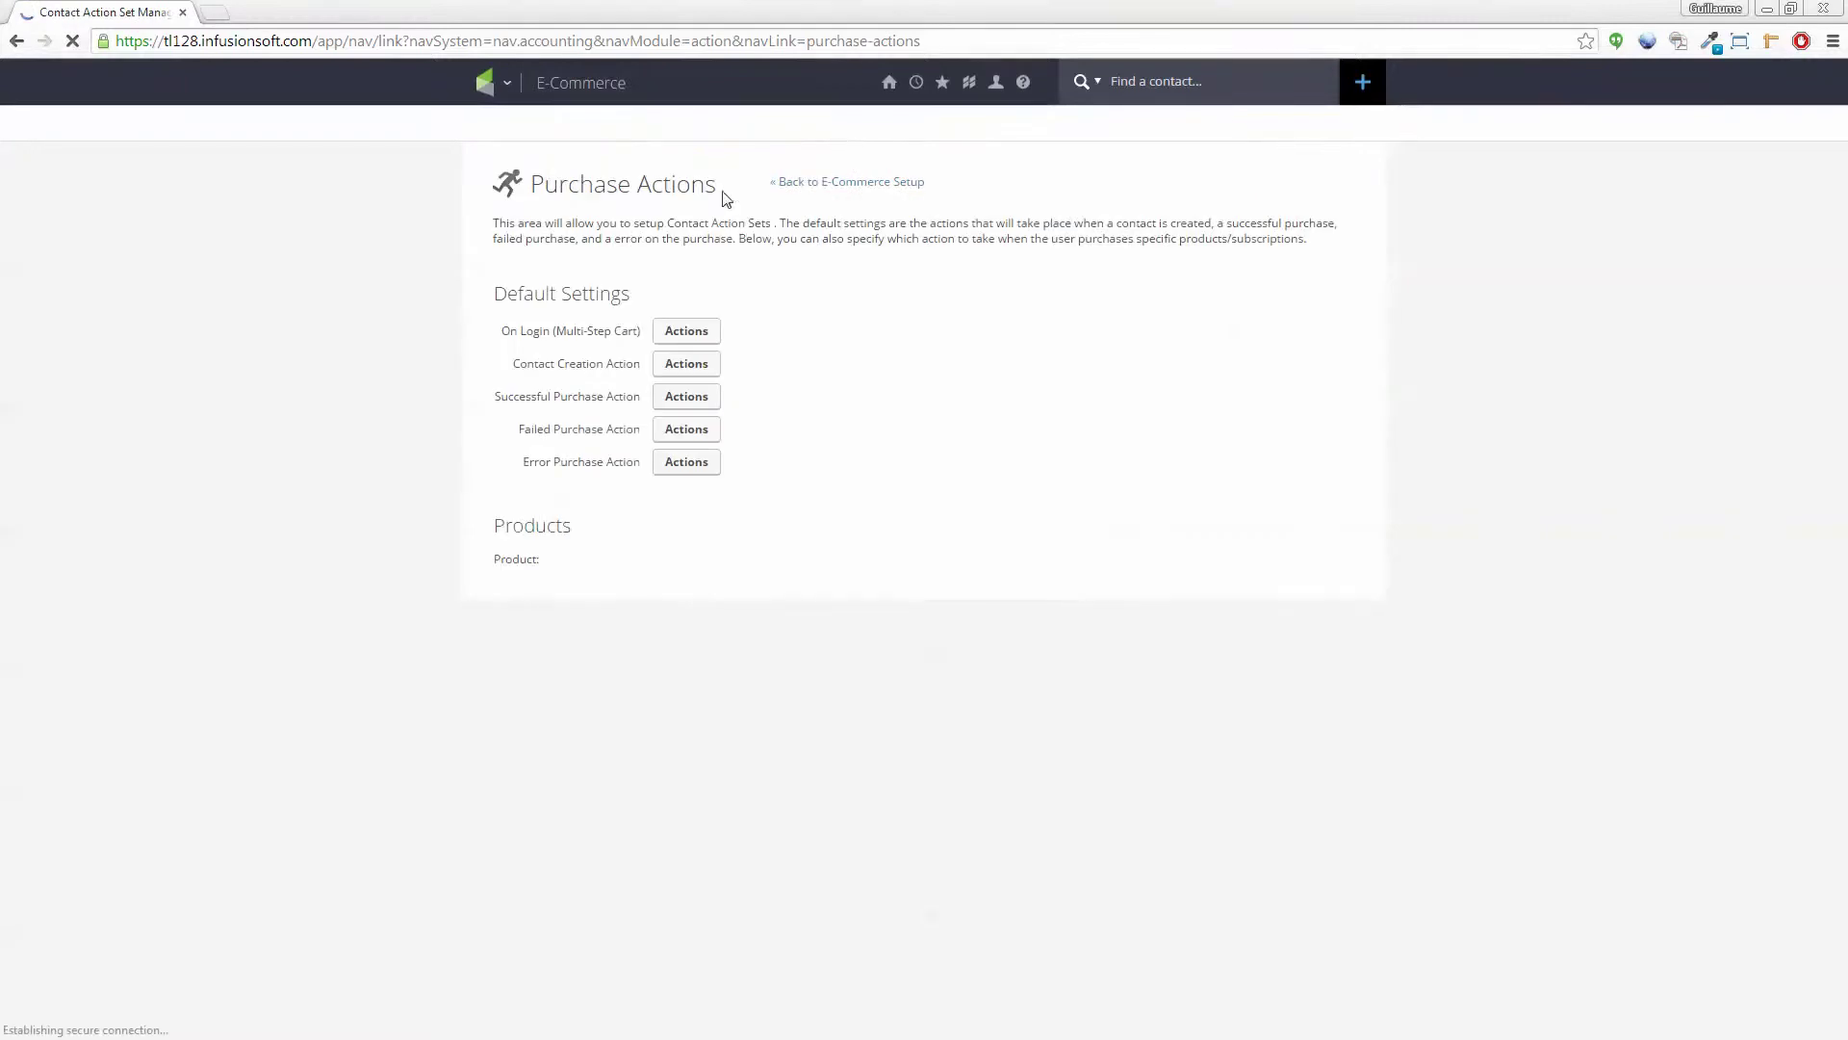
pyautogui.click(505, 85)
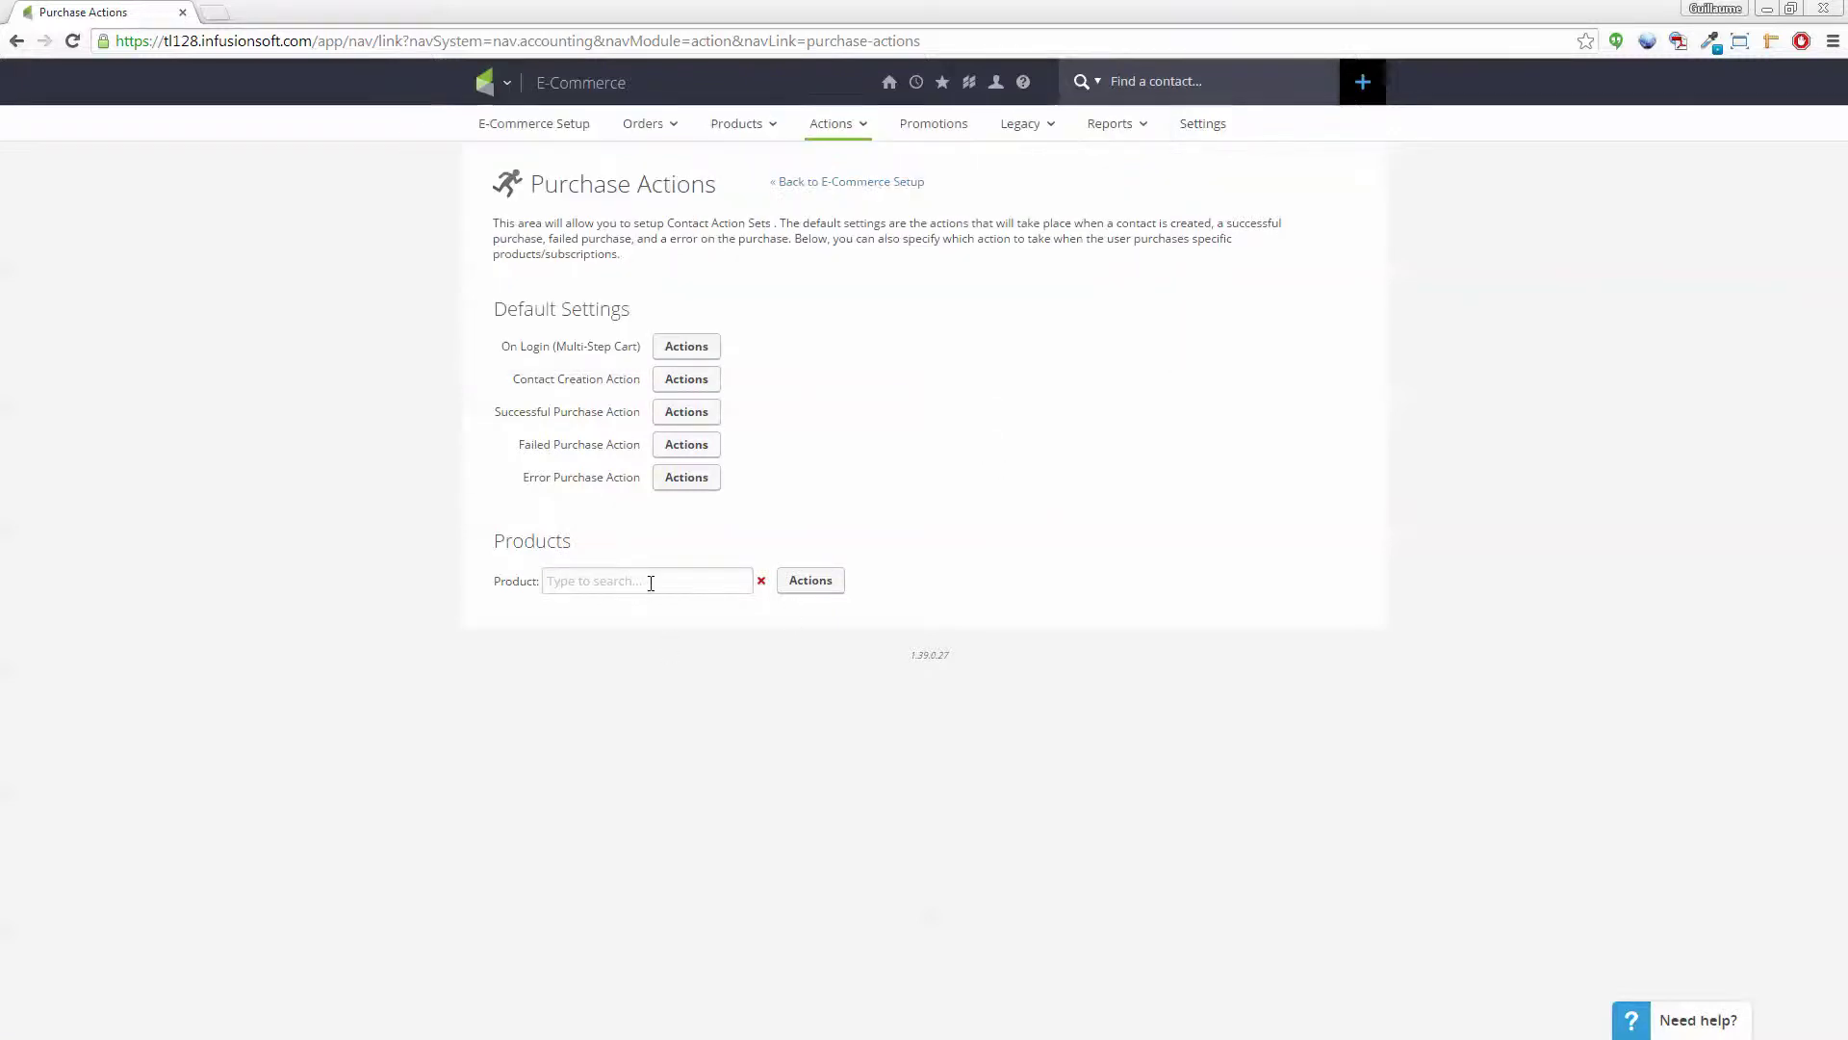
pyautogui.click(600, 585)
pyautogui.write('mem')
pyautogui.click(612, 624)
# Open Member Trial 2's action set and add a 'Create an order' action
pyautogui.click(812, 587)
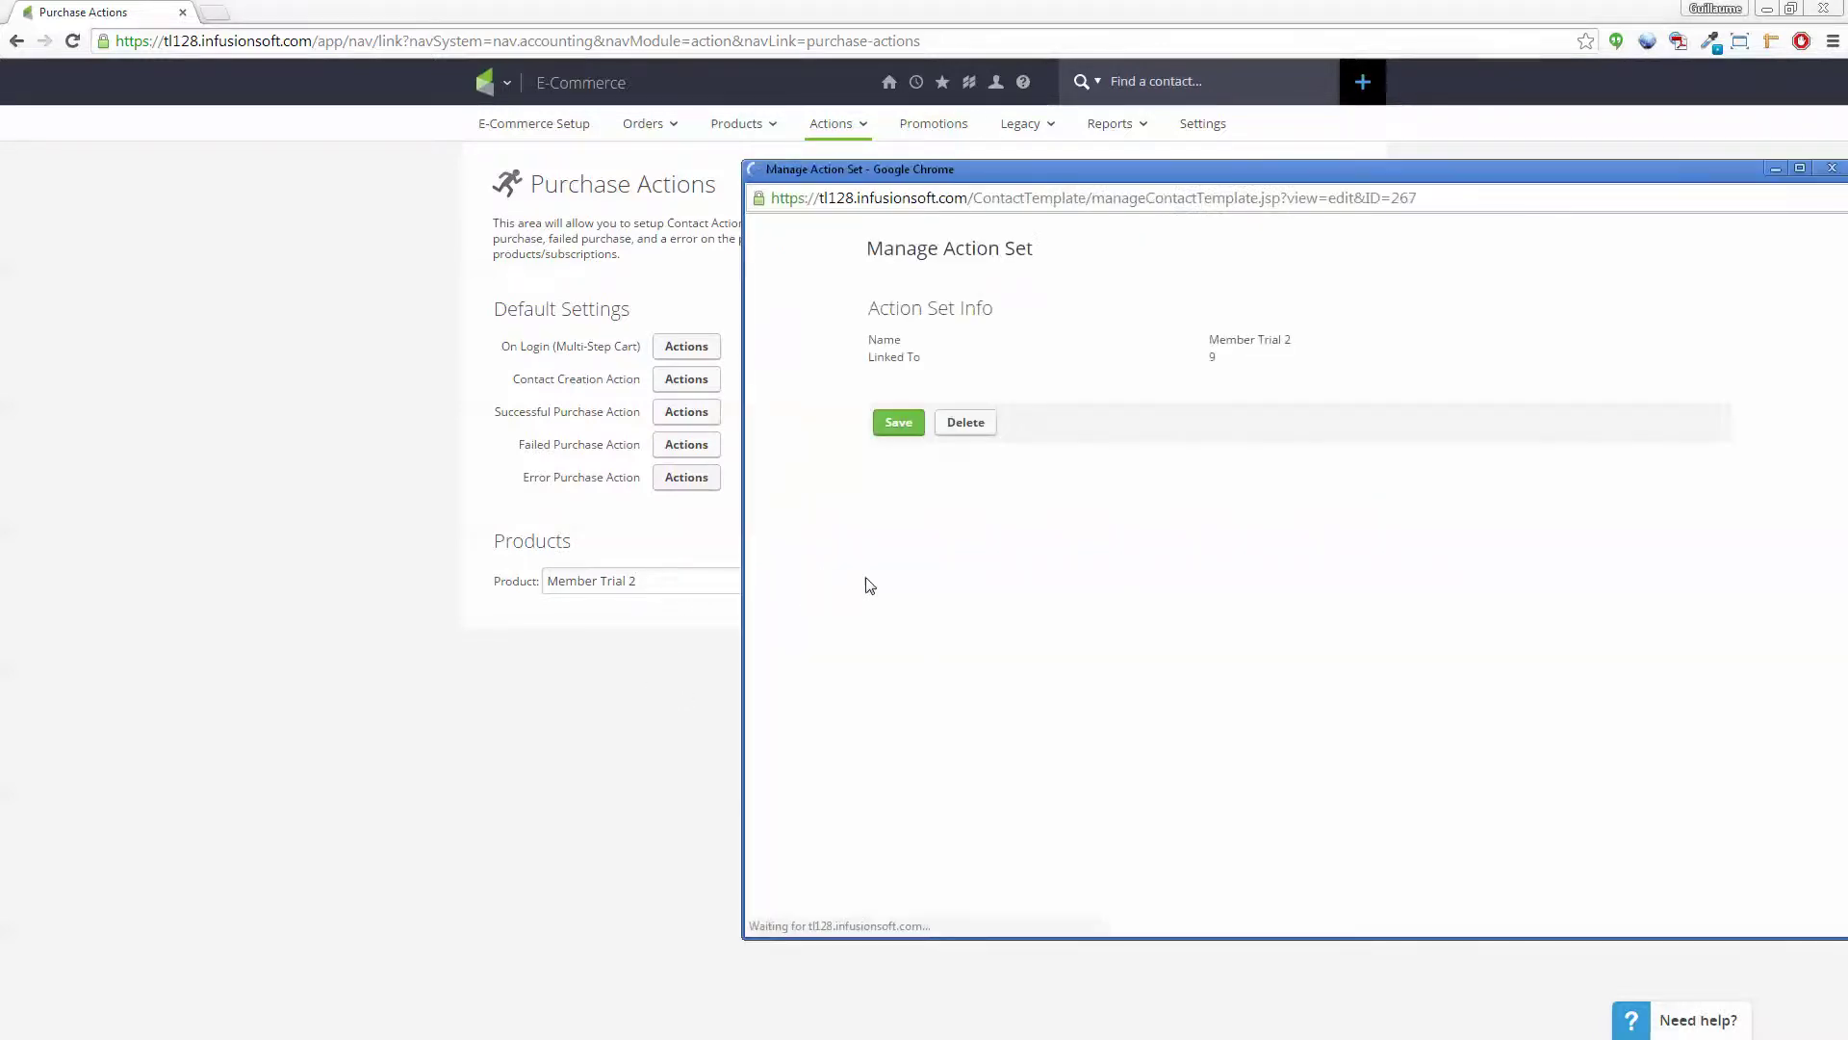
pyautogui.moveTo(1252, 171); pyautogui.dragTo(1014, 156)
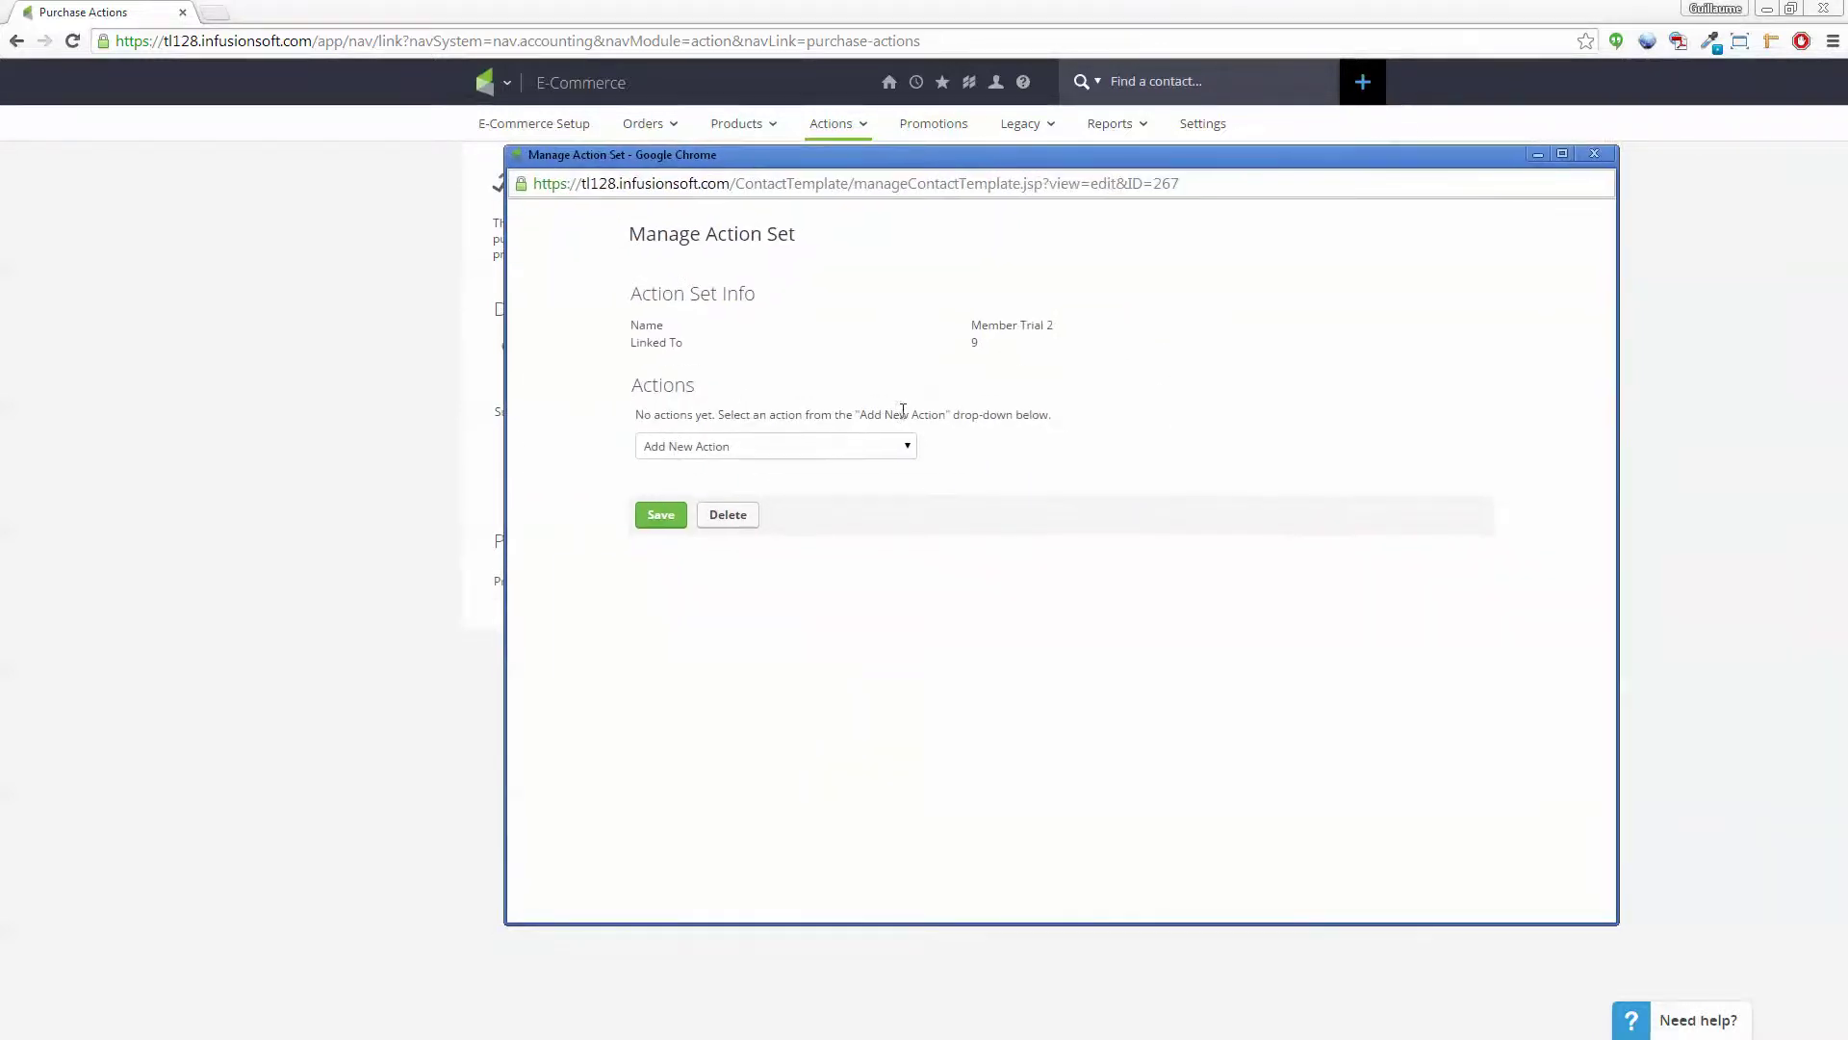
pyautogui.click(845, 448)
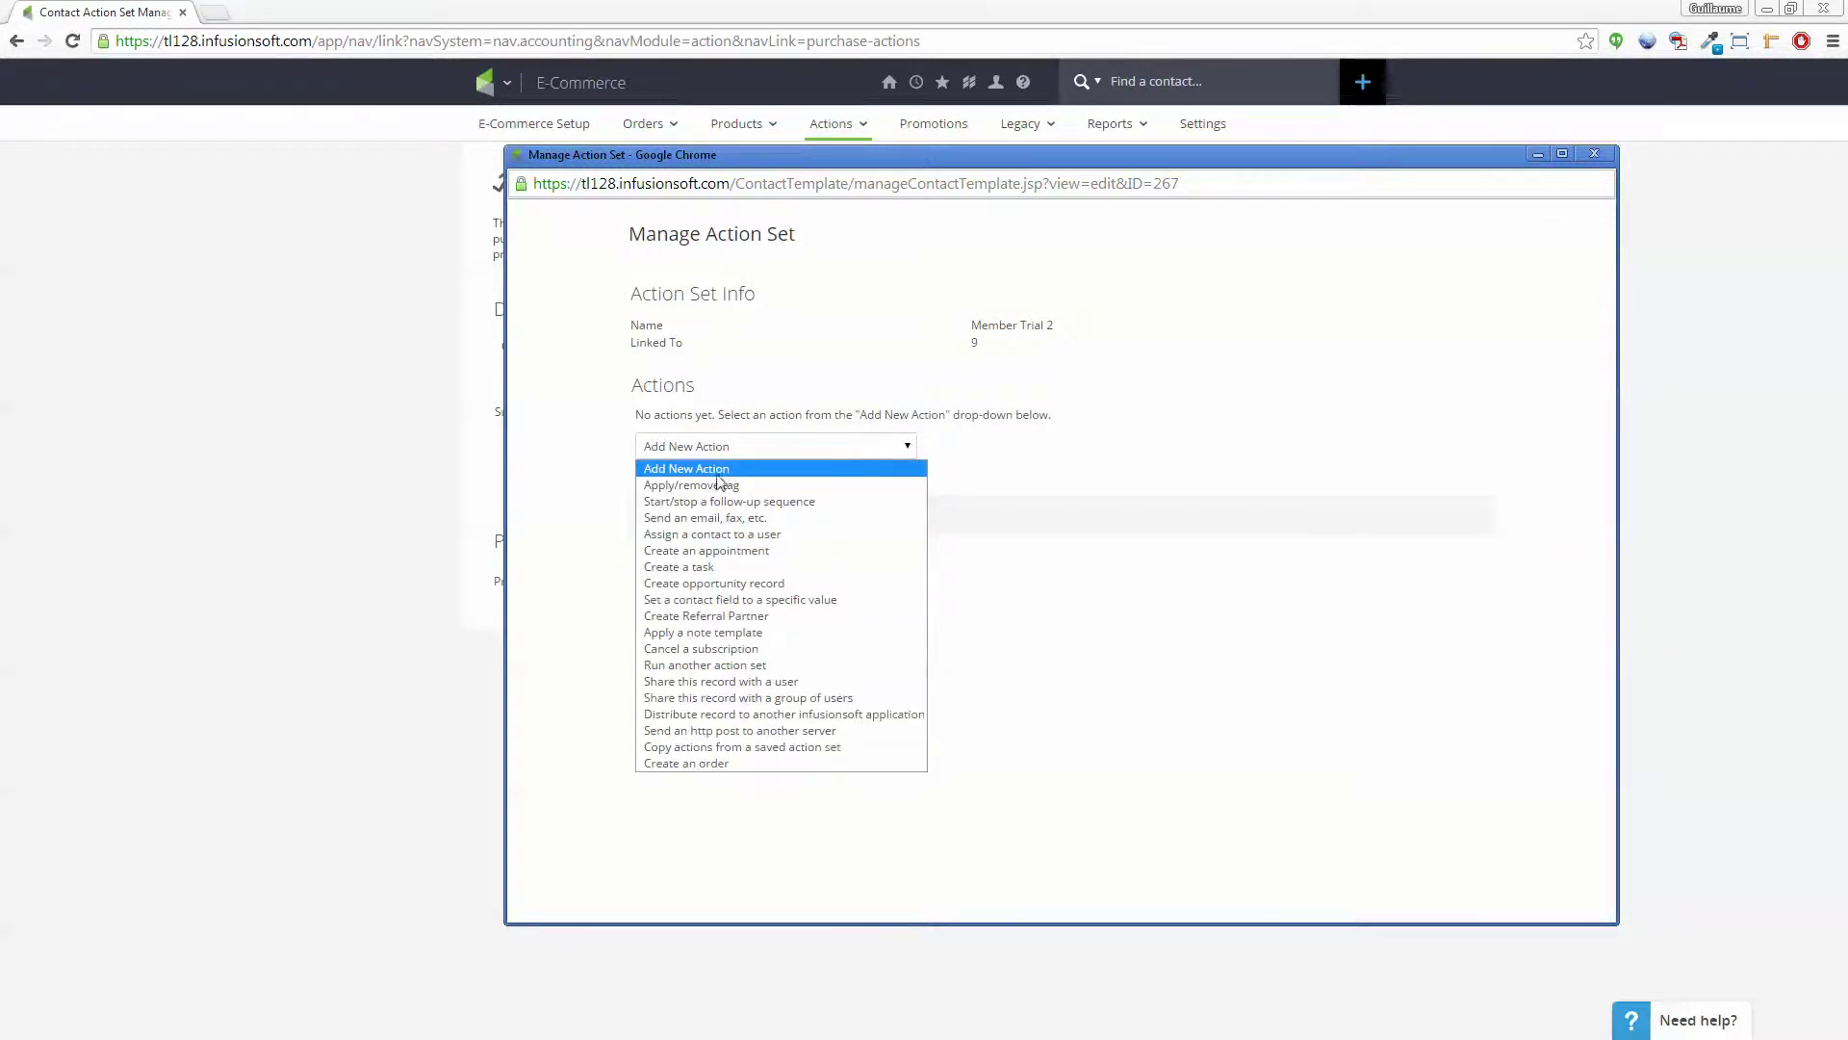
pyautogui.click(700, 765)
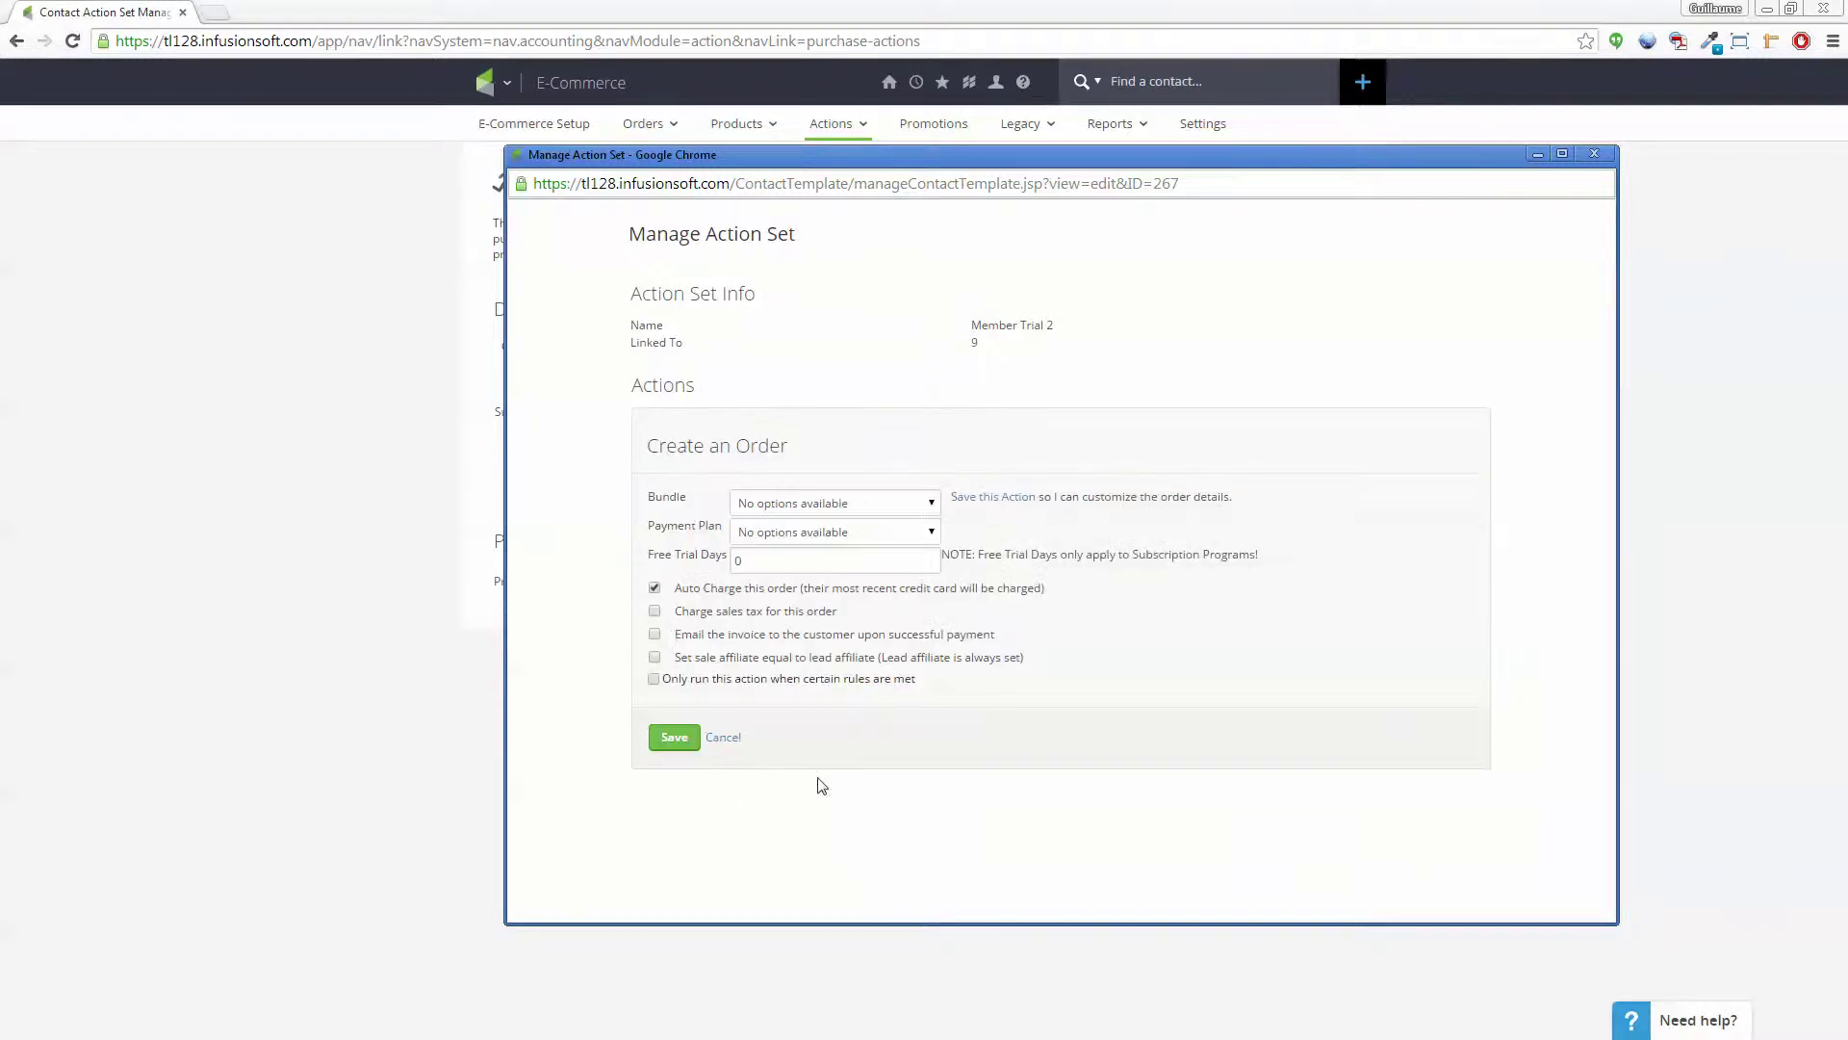
# Save the action, then add the 'Member Full - Every 3 months' subscription plan to the order
pyautogui.click(983, 499)
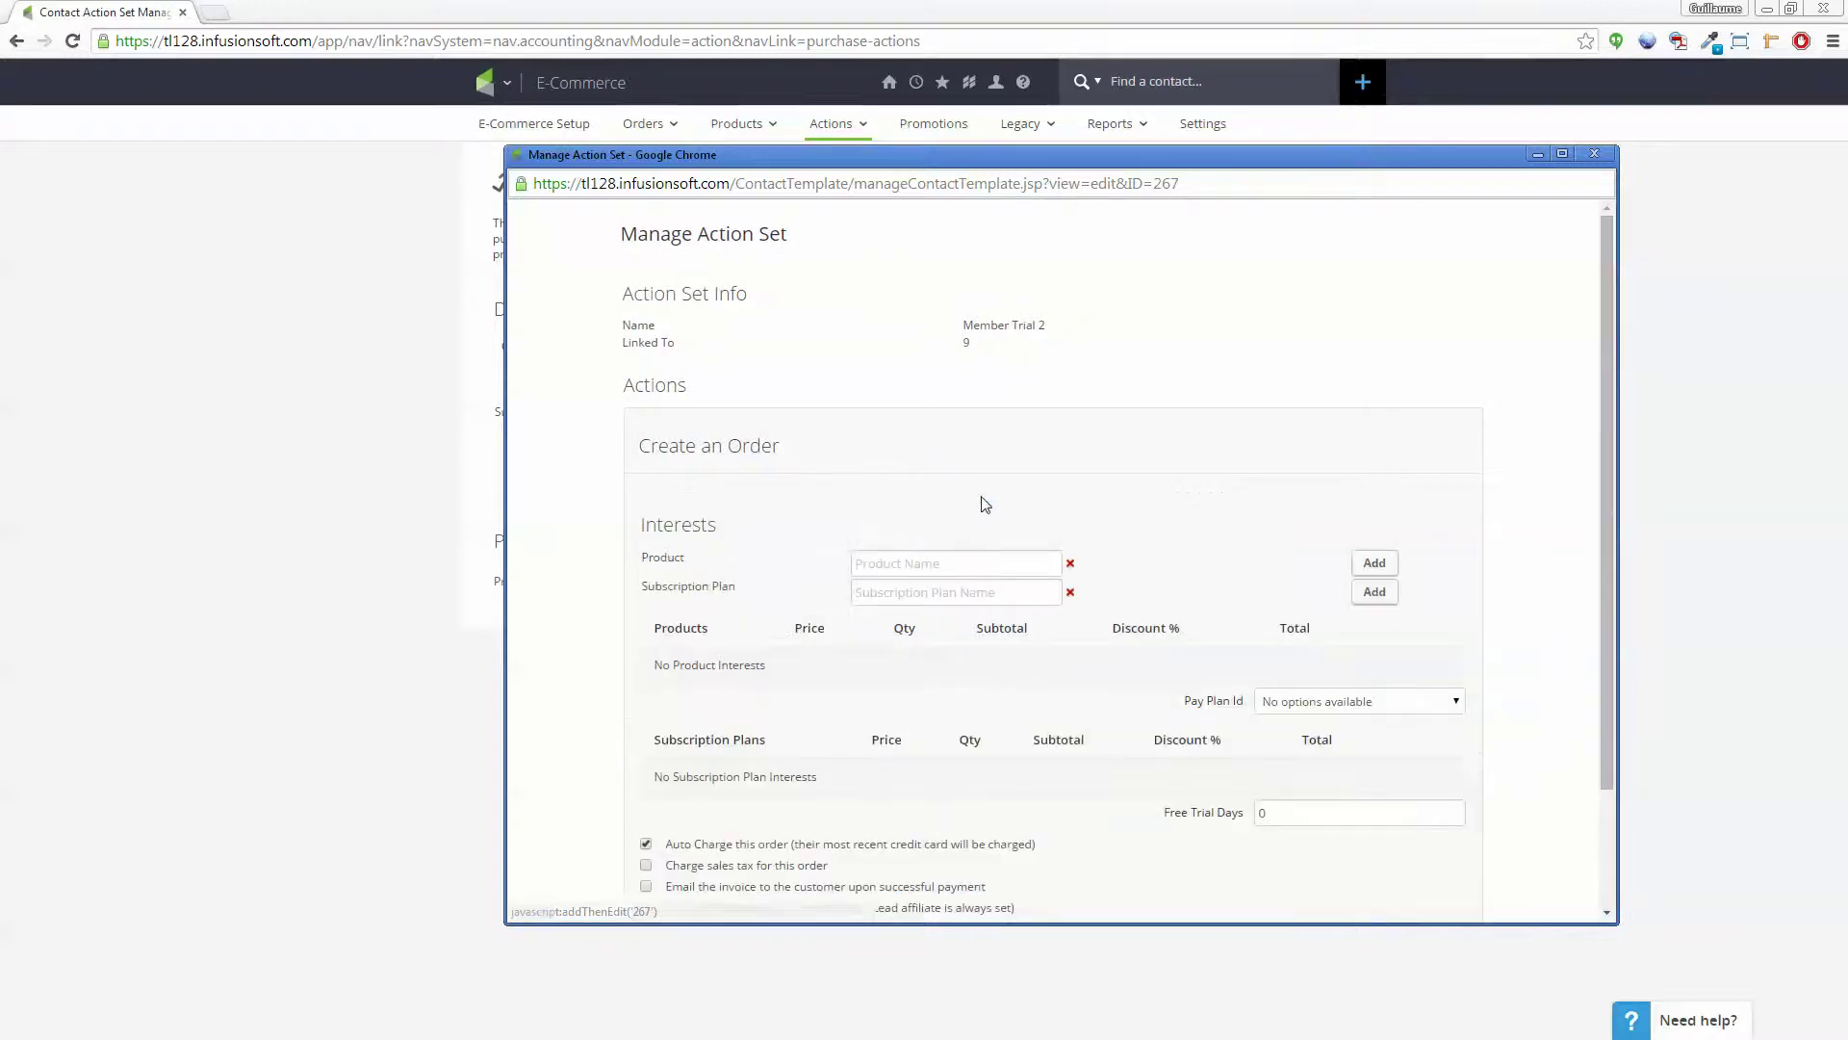
pyautogui.scroll(-1, 736, 556)
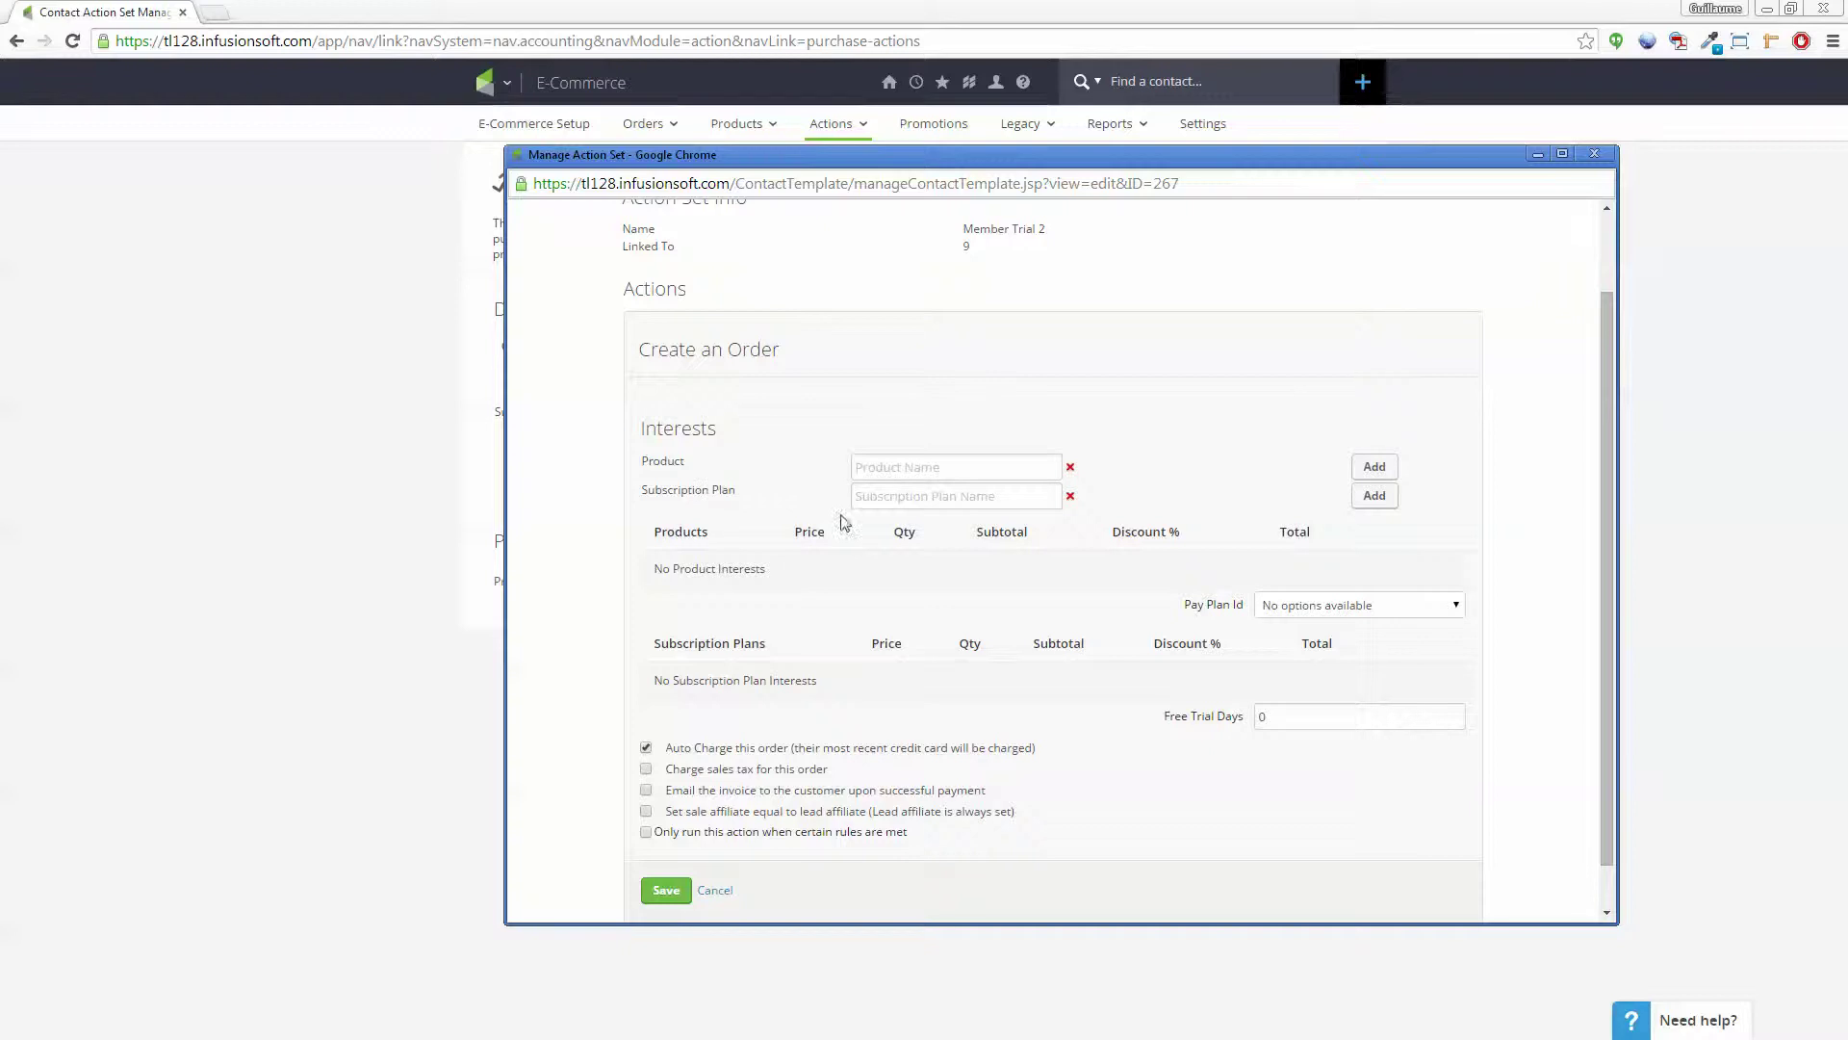
pyautogui.click(897, 494)
pyautogui.write('mem')
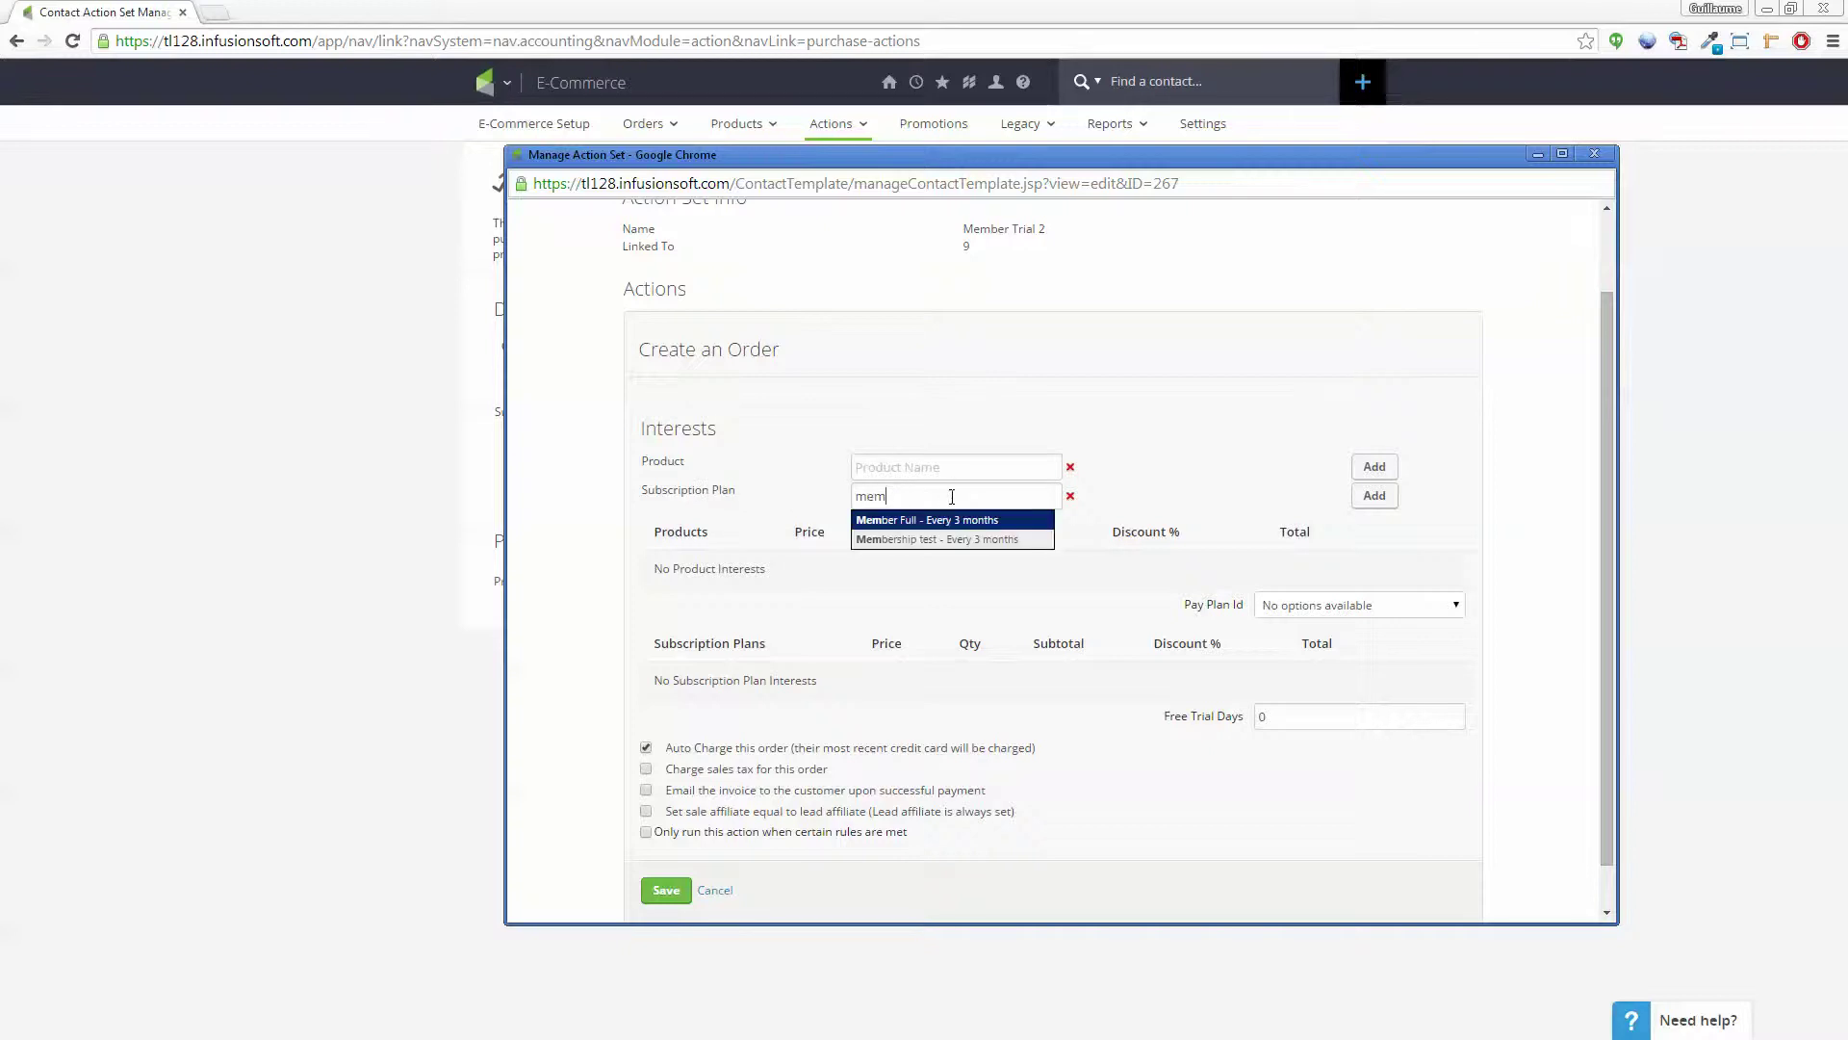
pyautogui.click(922, 523)
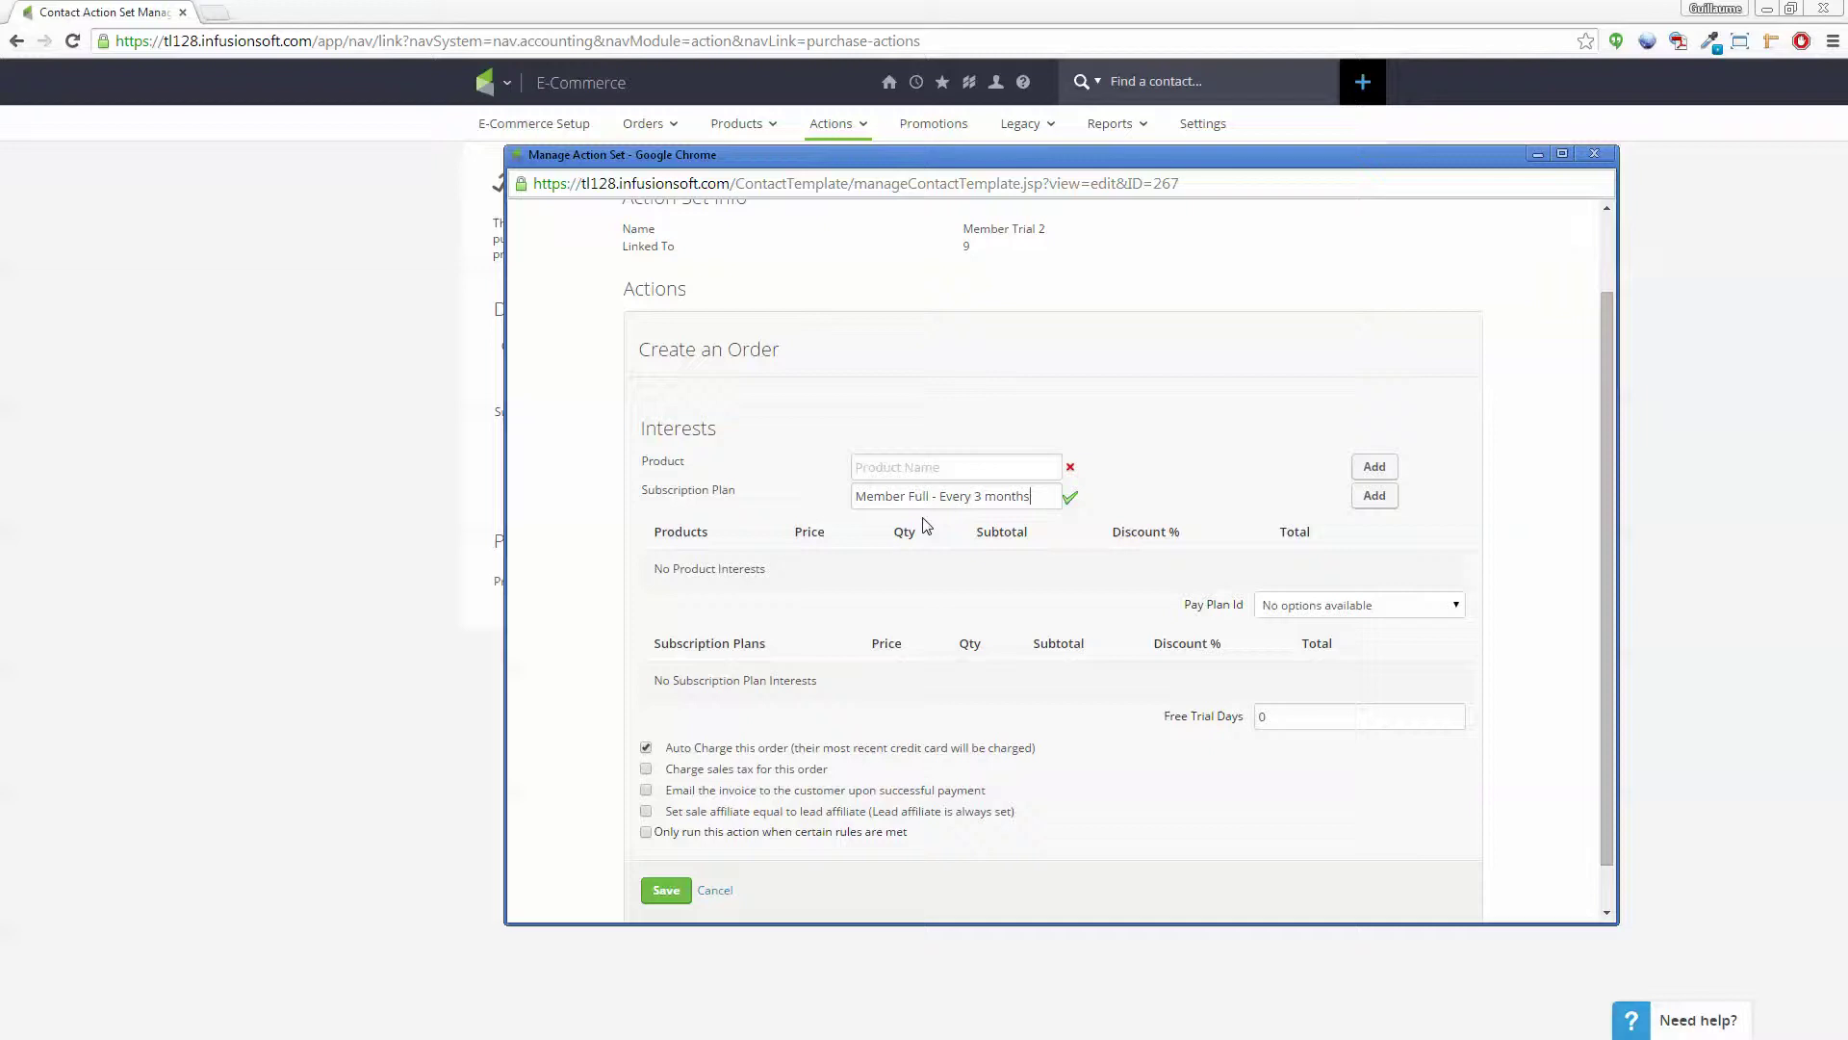
pyautogui.click(1376, 496)
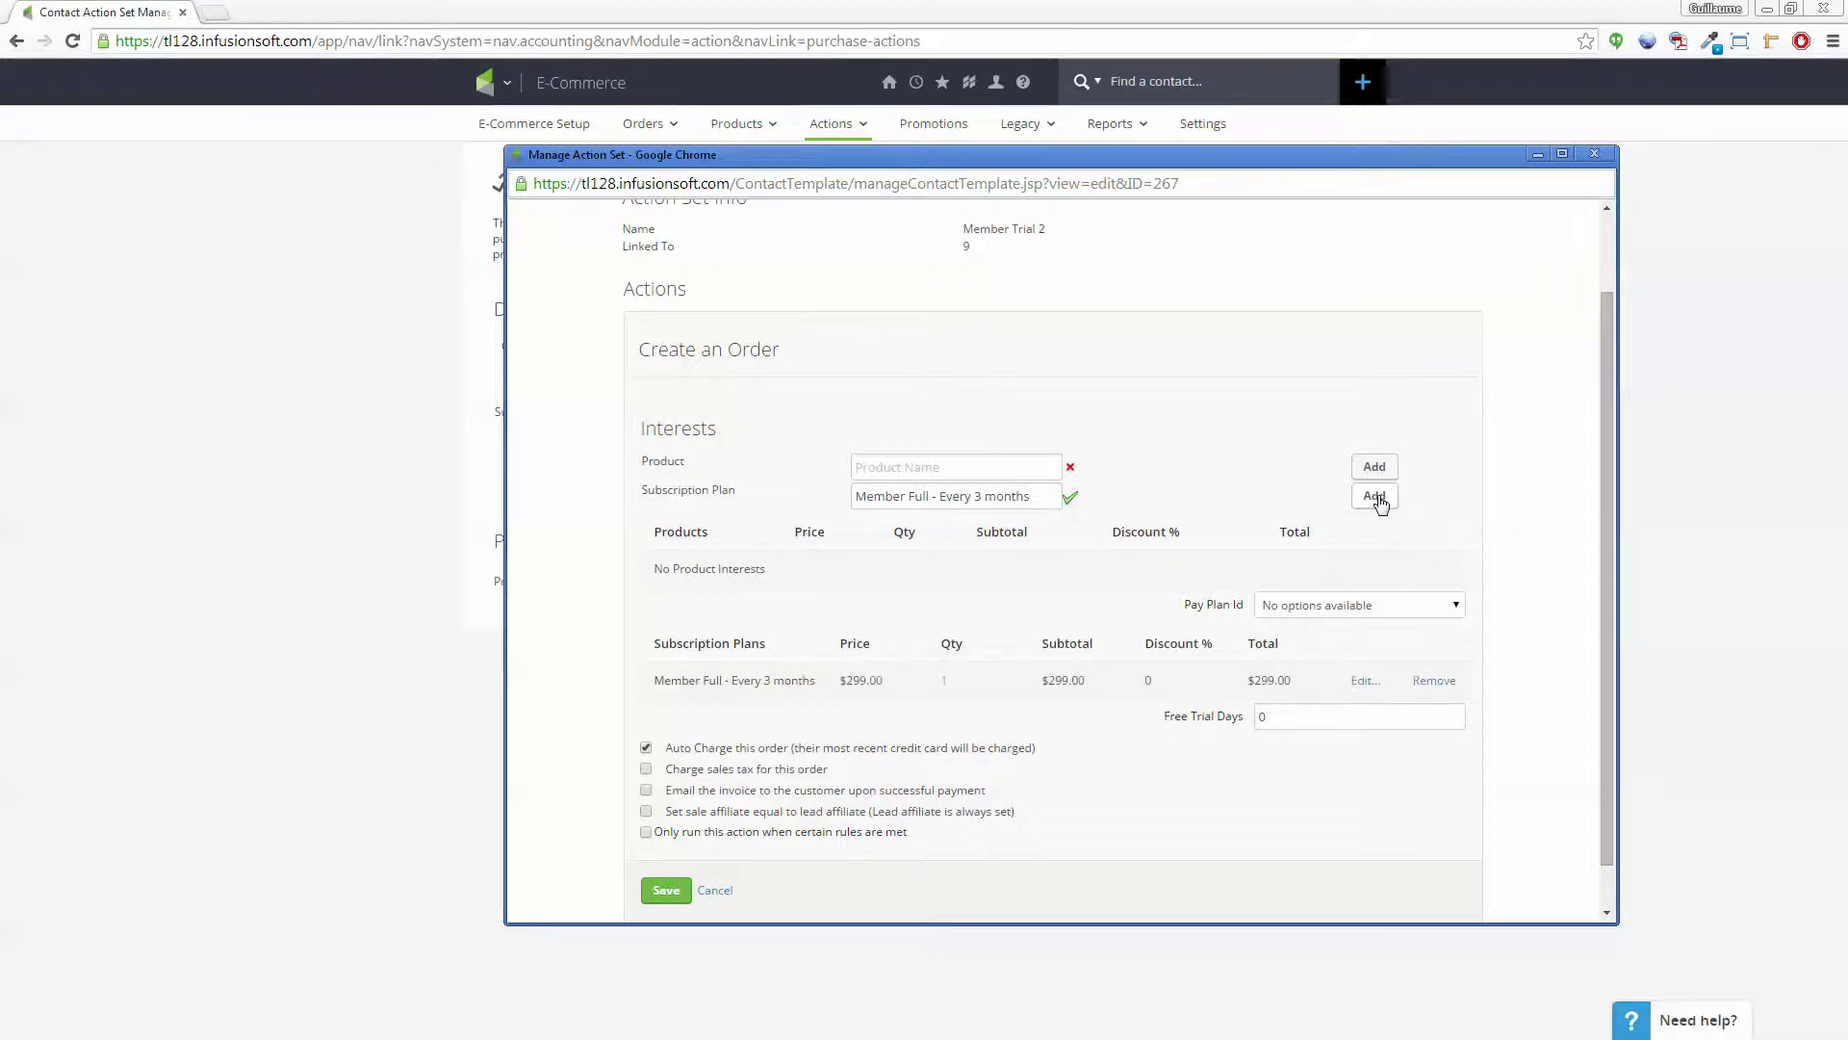
# Set 10 free trial days, make sale affiliate match lead affiliate, and save the action
pyautogui.doubleClick(1286, 717)
pyautogui.write('10')
pyautogui.moveTo(1290, 715); pyautogui.dragTo(1255, 720)
pyautogui.click(646, 811)
pyautogui.moveTo(653, 681)
pyautogui.mouseDown()
pyautogui.moveTo(826, 692)
pyautogui.moveTo(667, 677)
pyautogui.mouseUp()
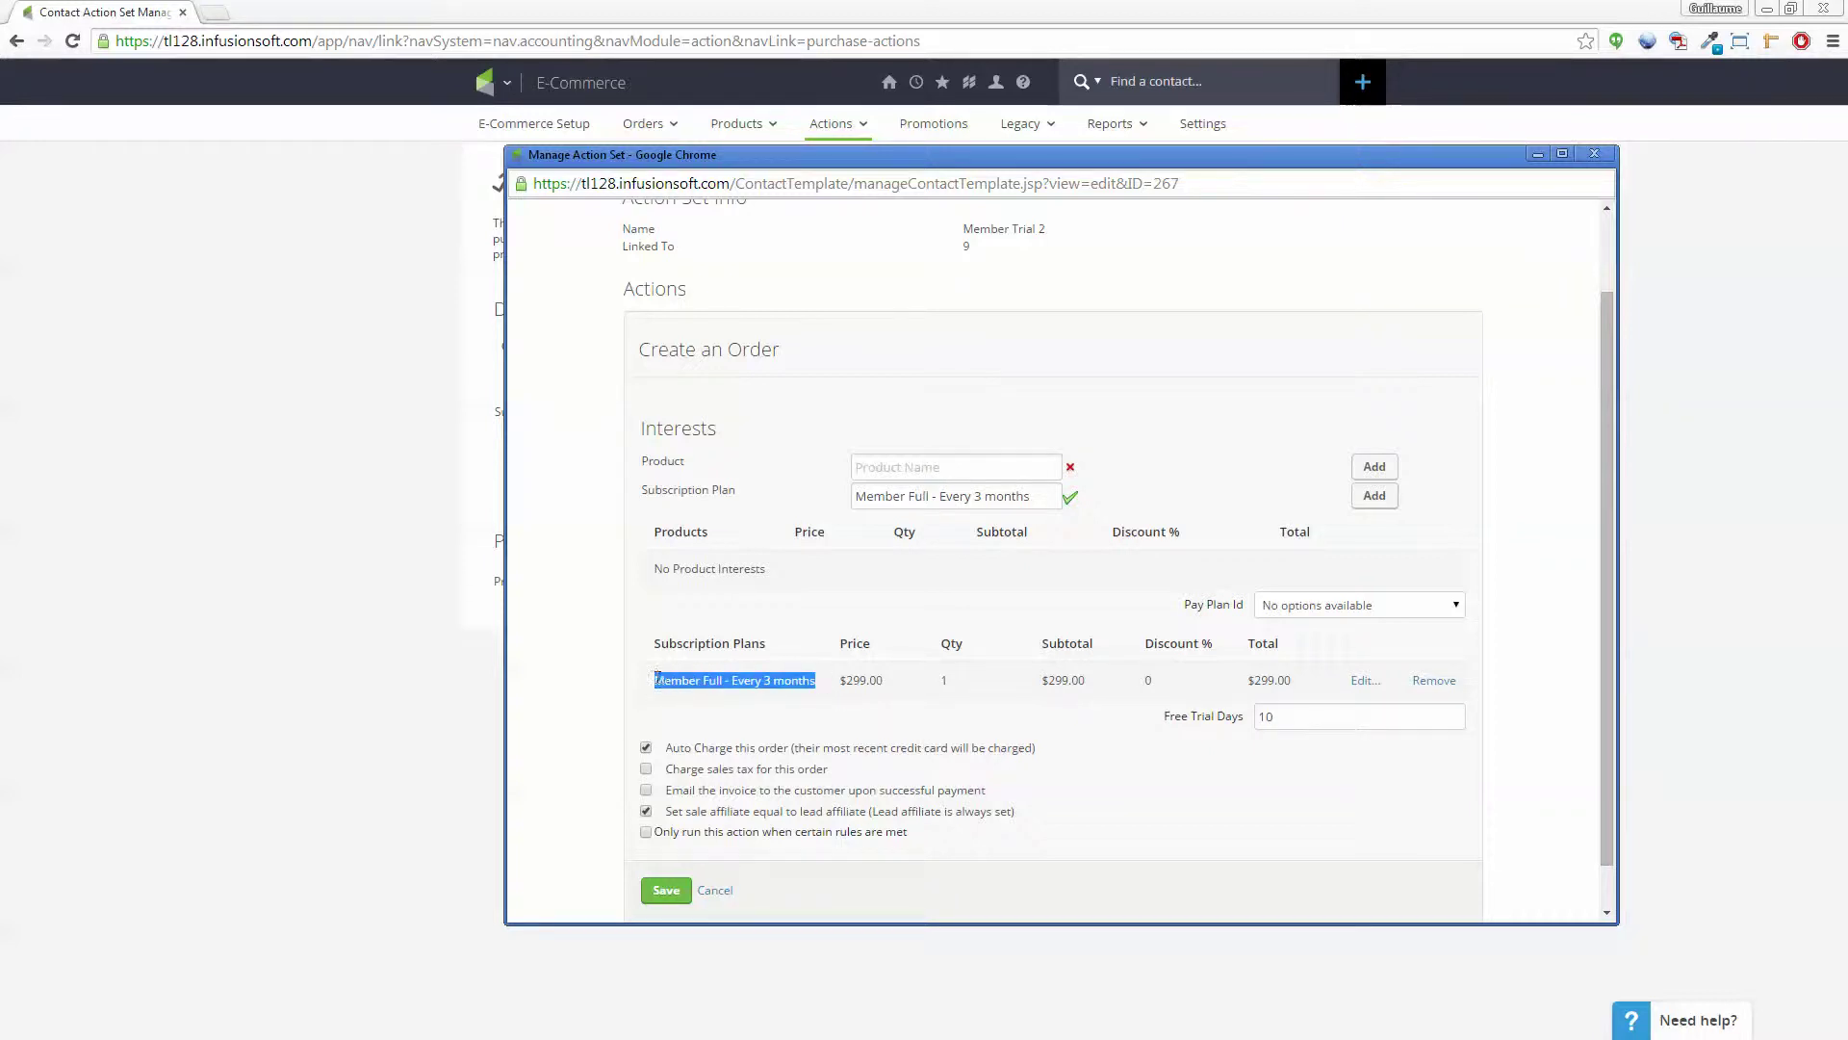
pyautogui.click(655, 678)
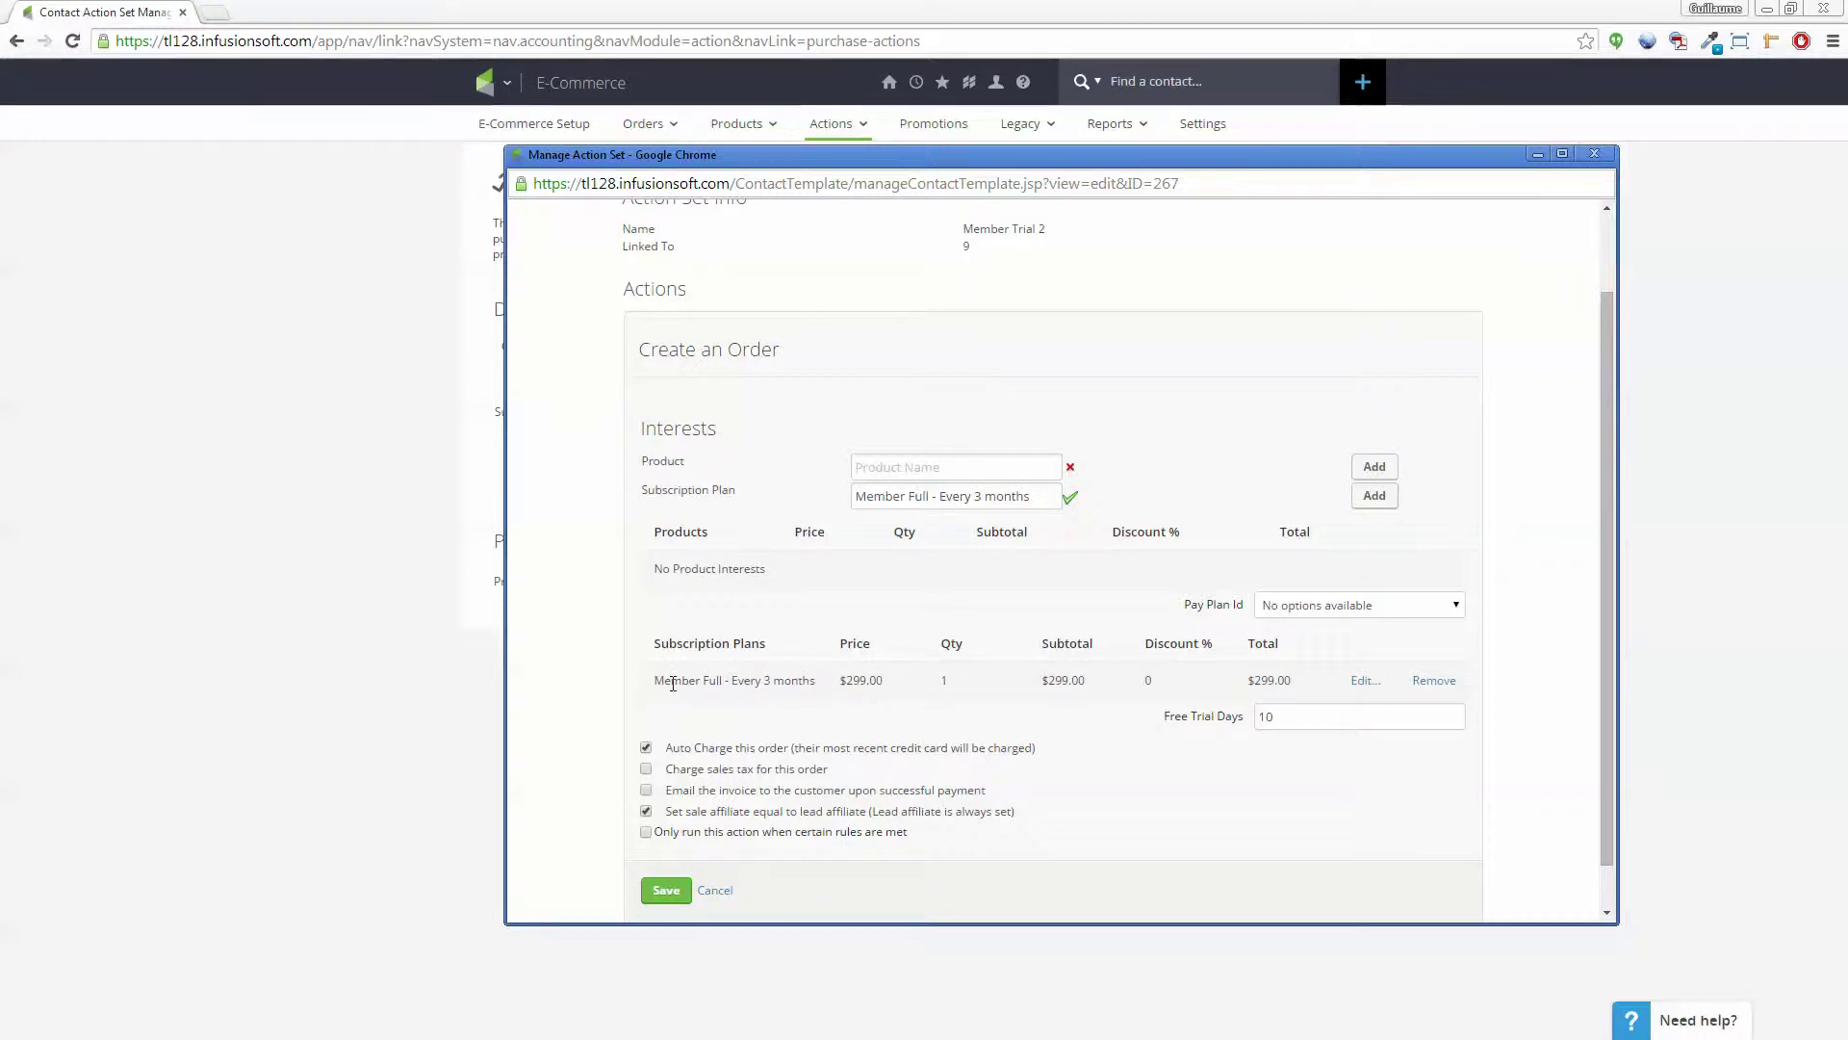
pyautogui.click(669, 893)
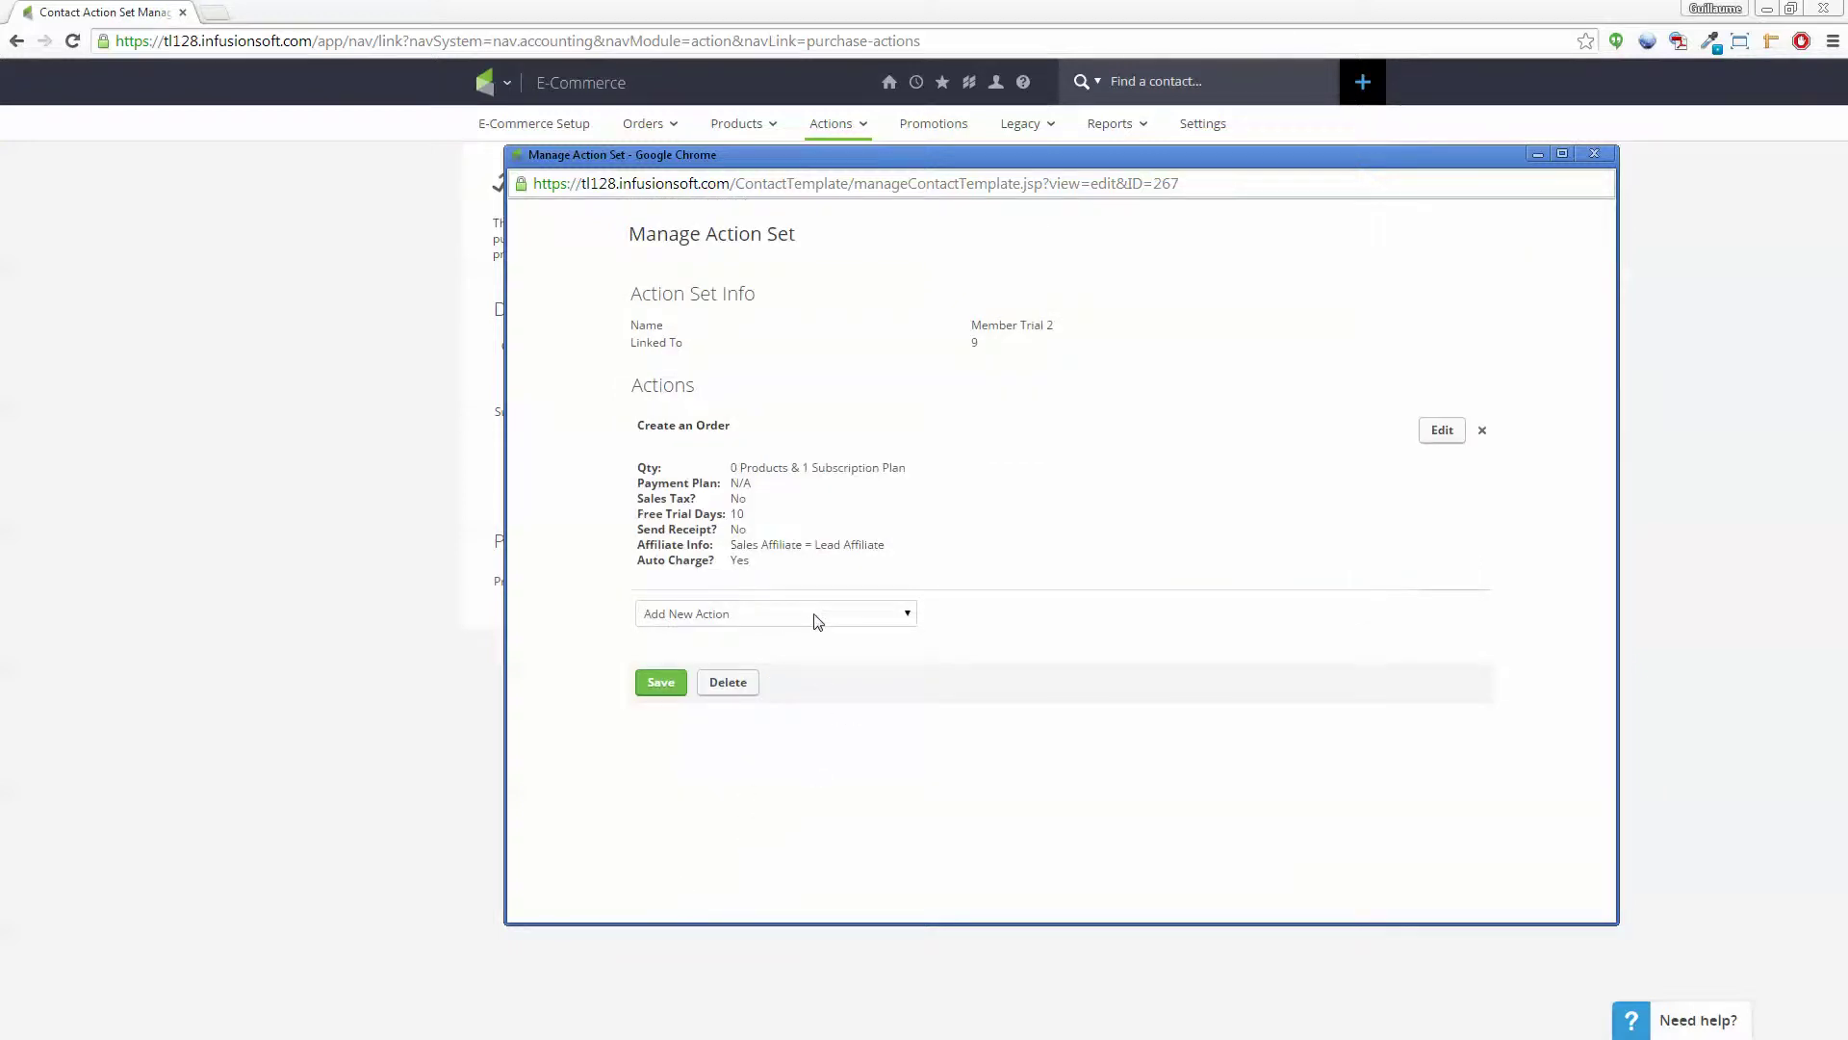
# Add an Apply/remove tag action to Member Trial 2's action set
pyautogui.click(849, 614)
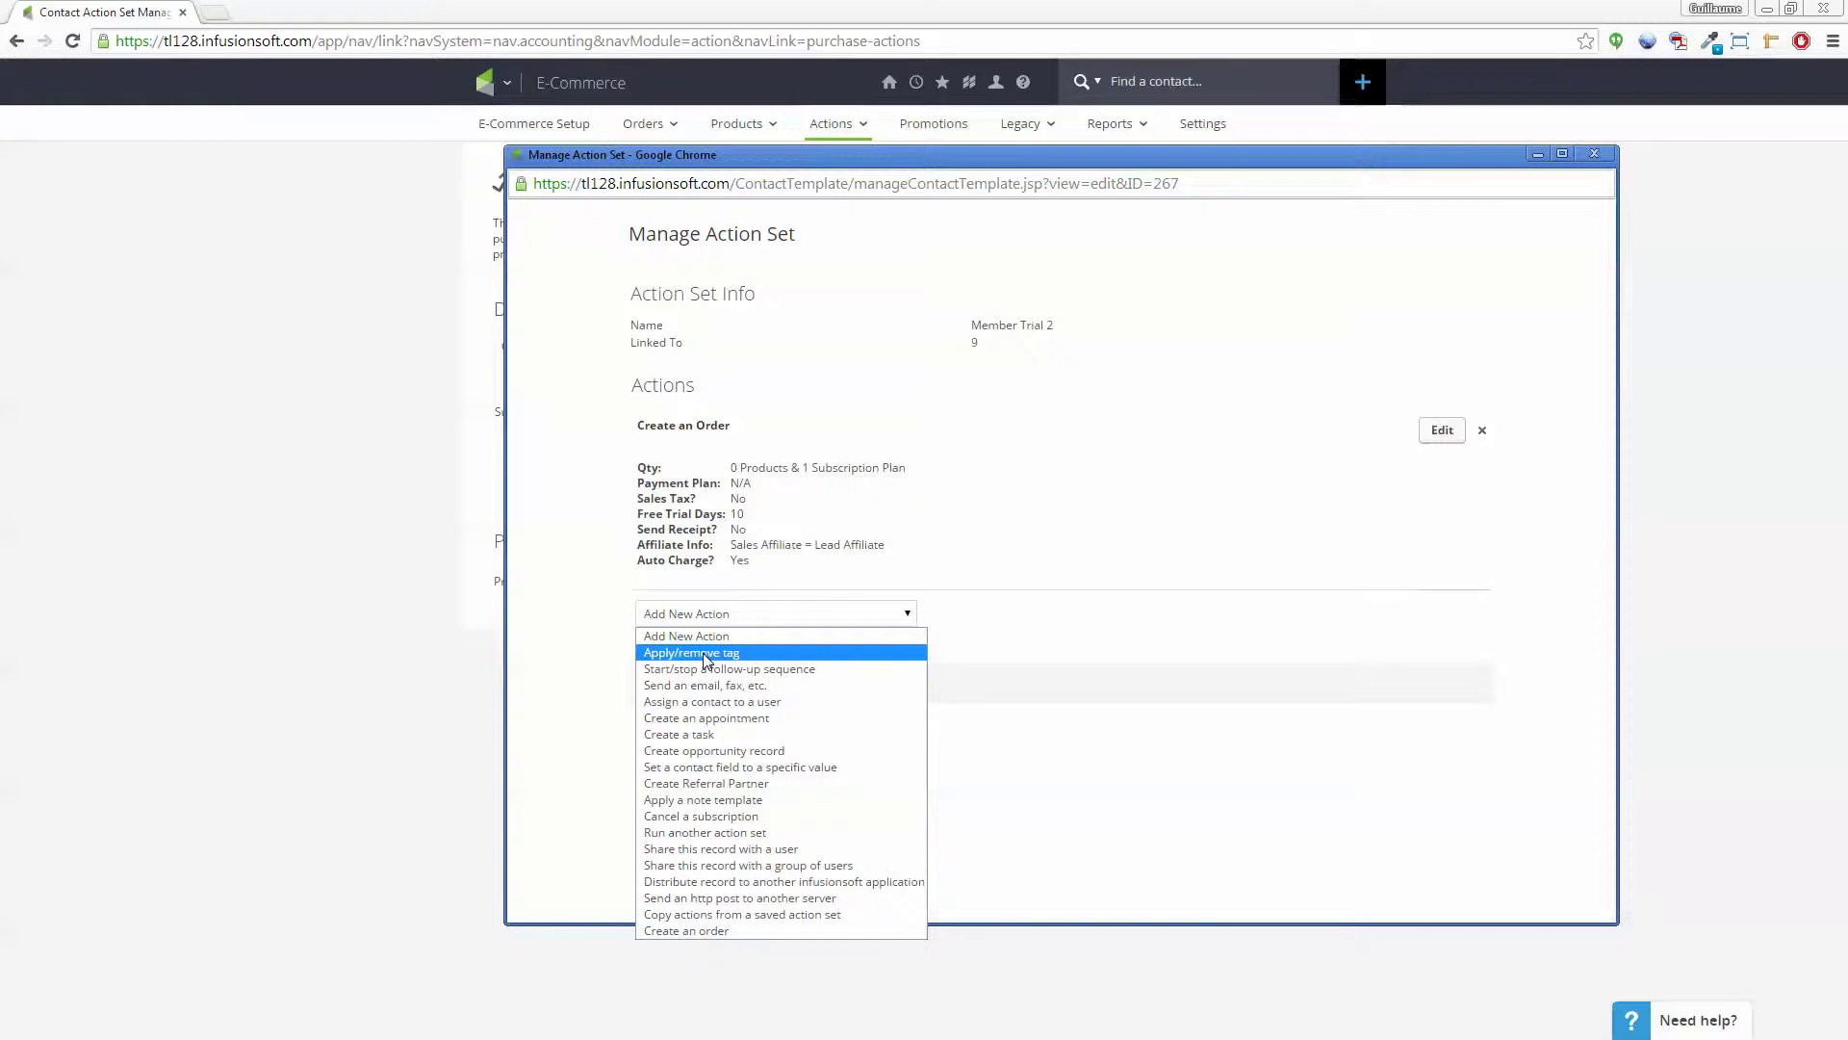
pyautogui.click(746, 658)
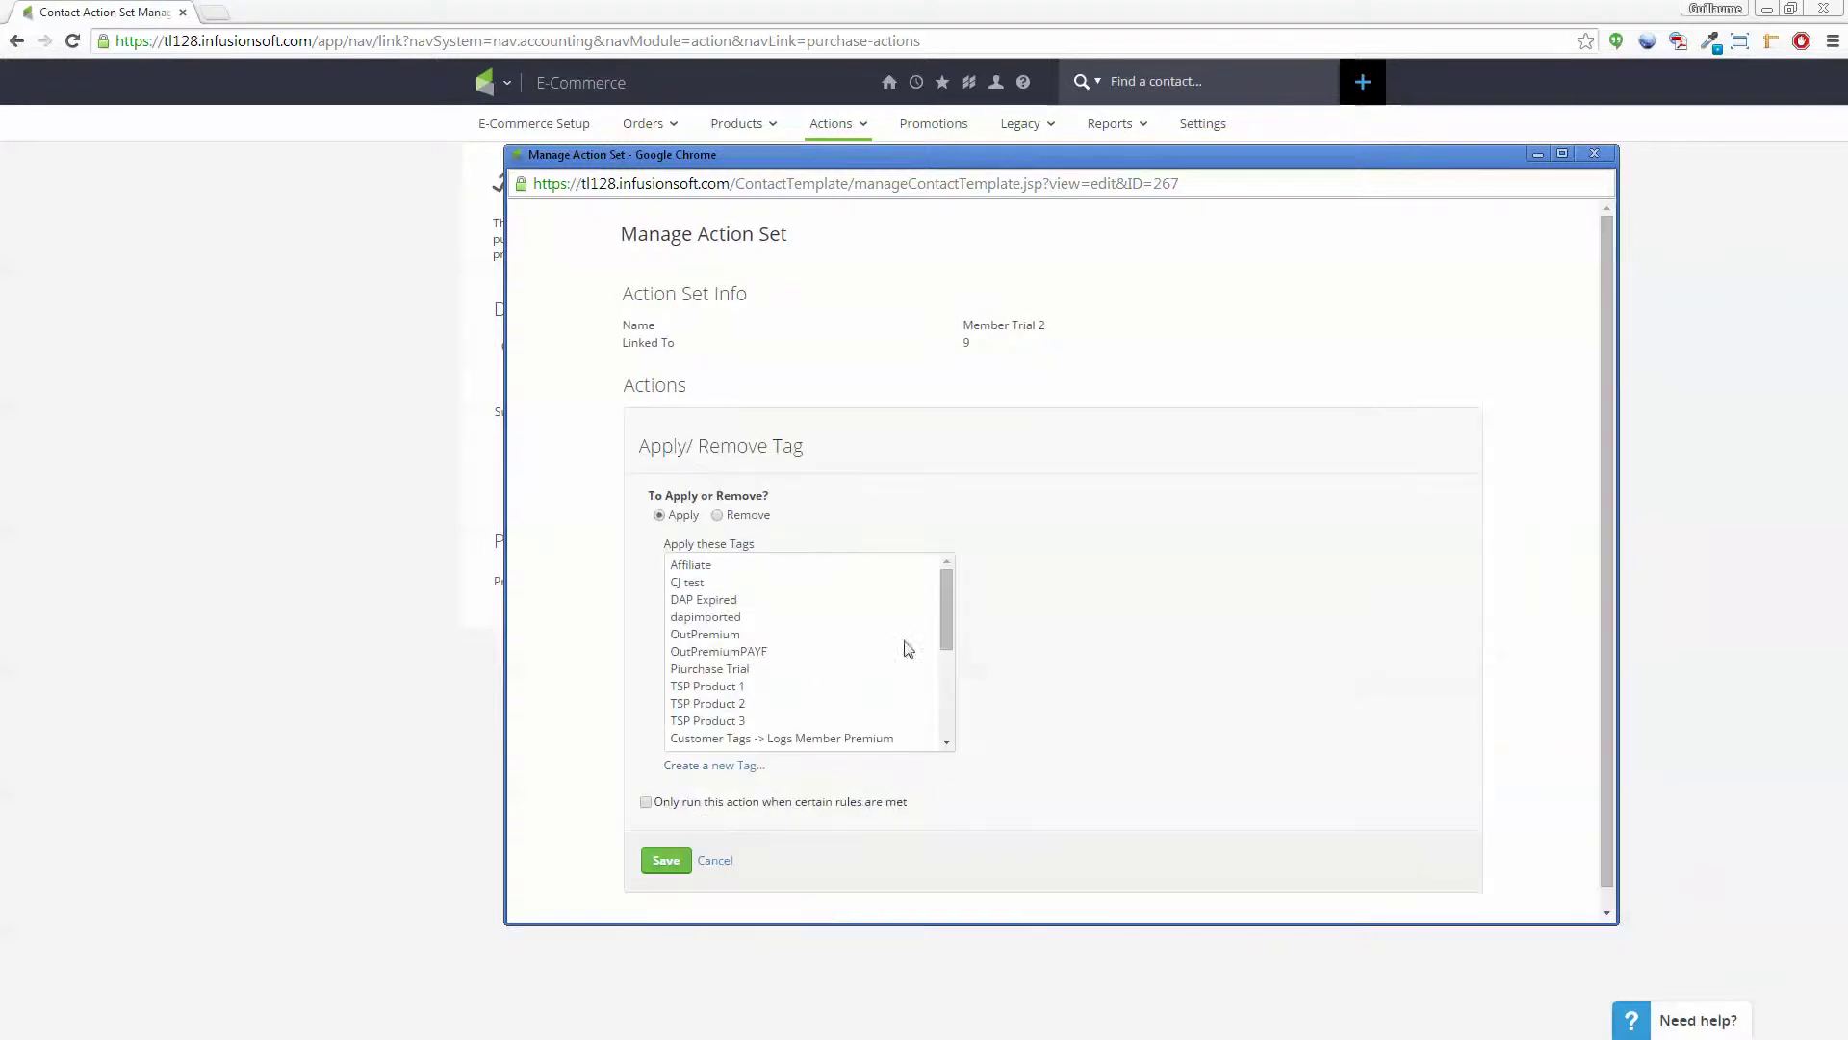
pyautogui.scroll(-1, 945, 611)
pyautogui.scroll(1, 949, 612)
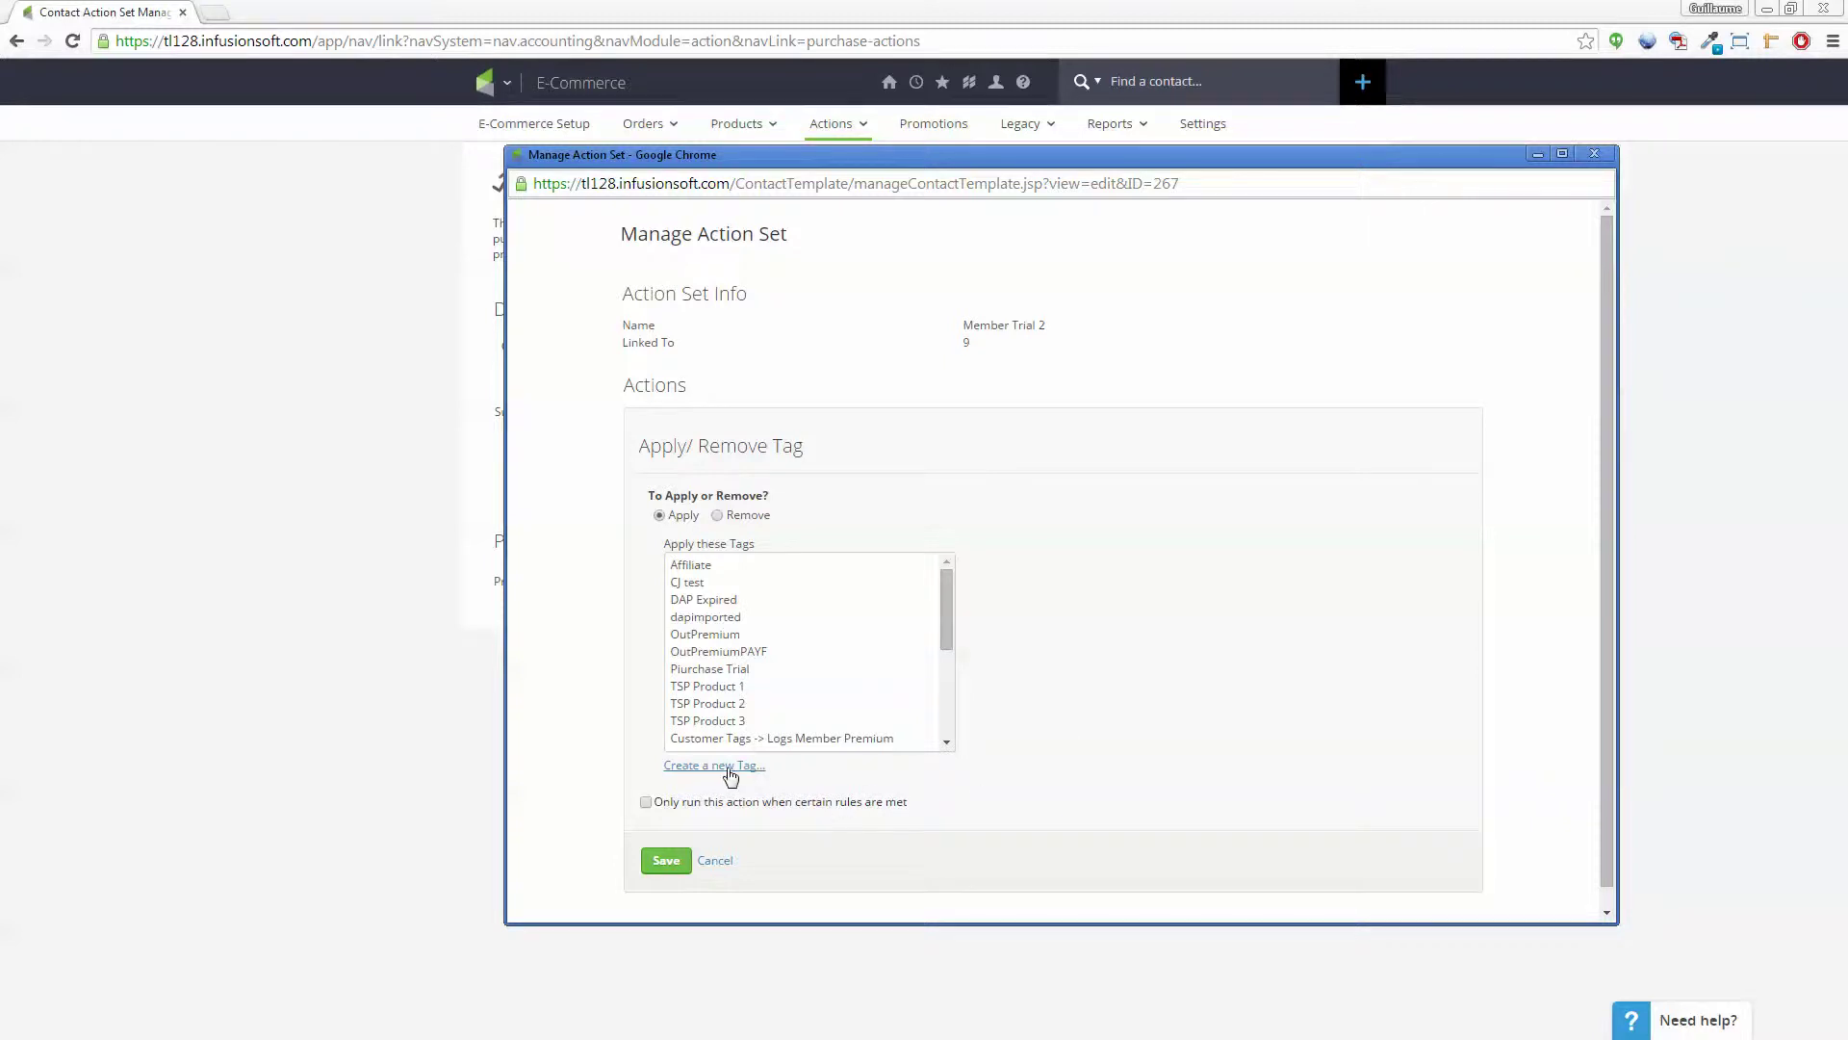
# Create a new tag named 'Purchased Trial 2'
pyautogui.click(731, 775)
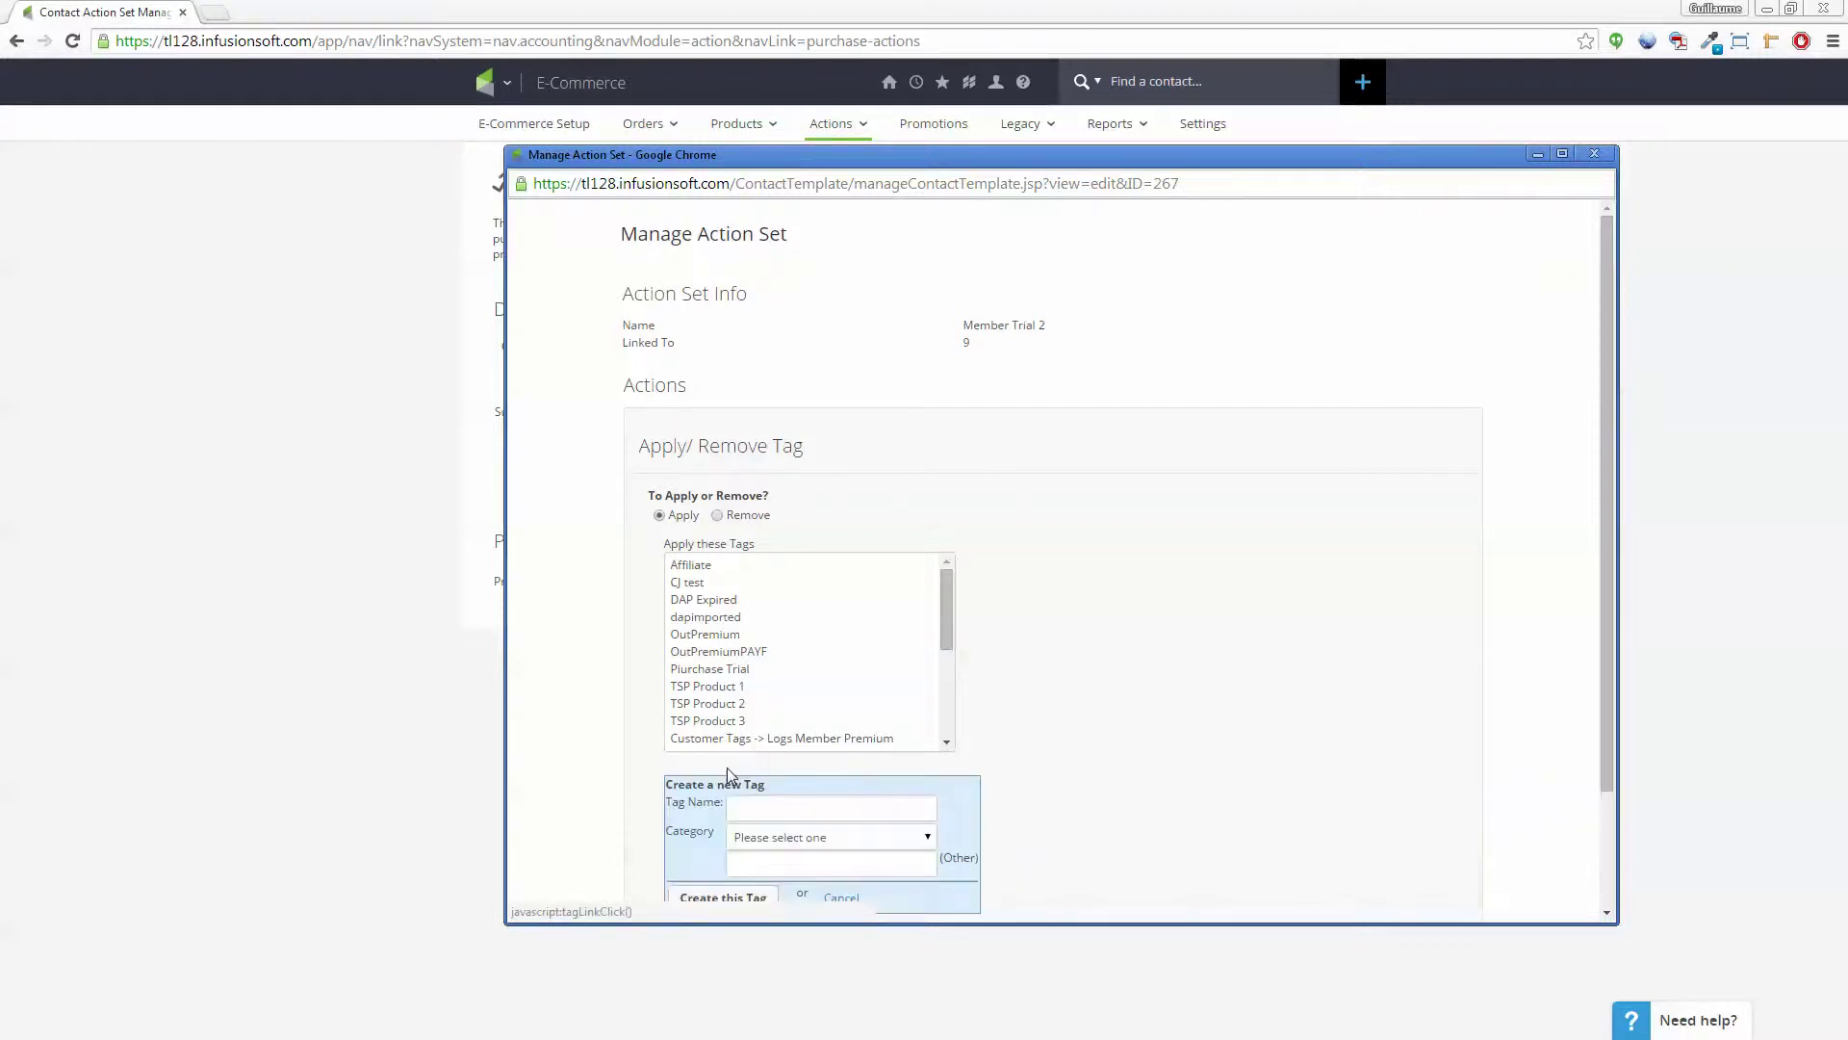
pyautogui.click(766, 811)
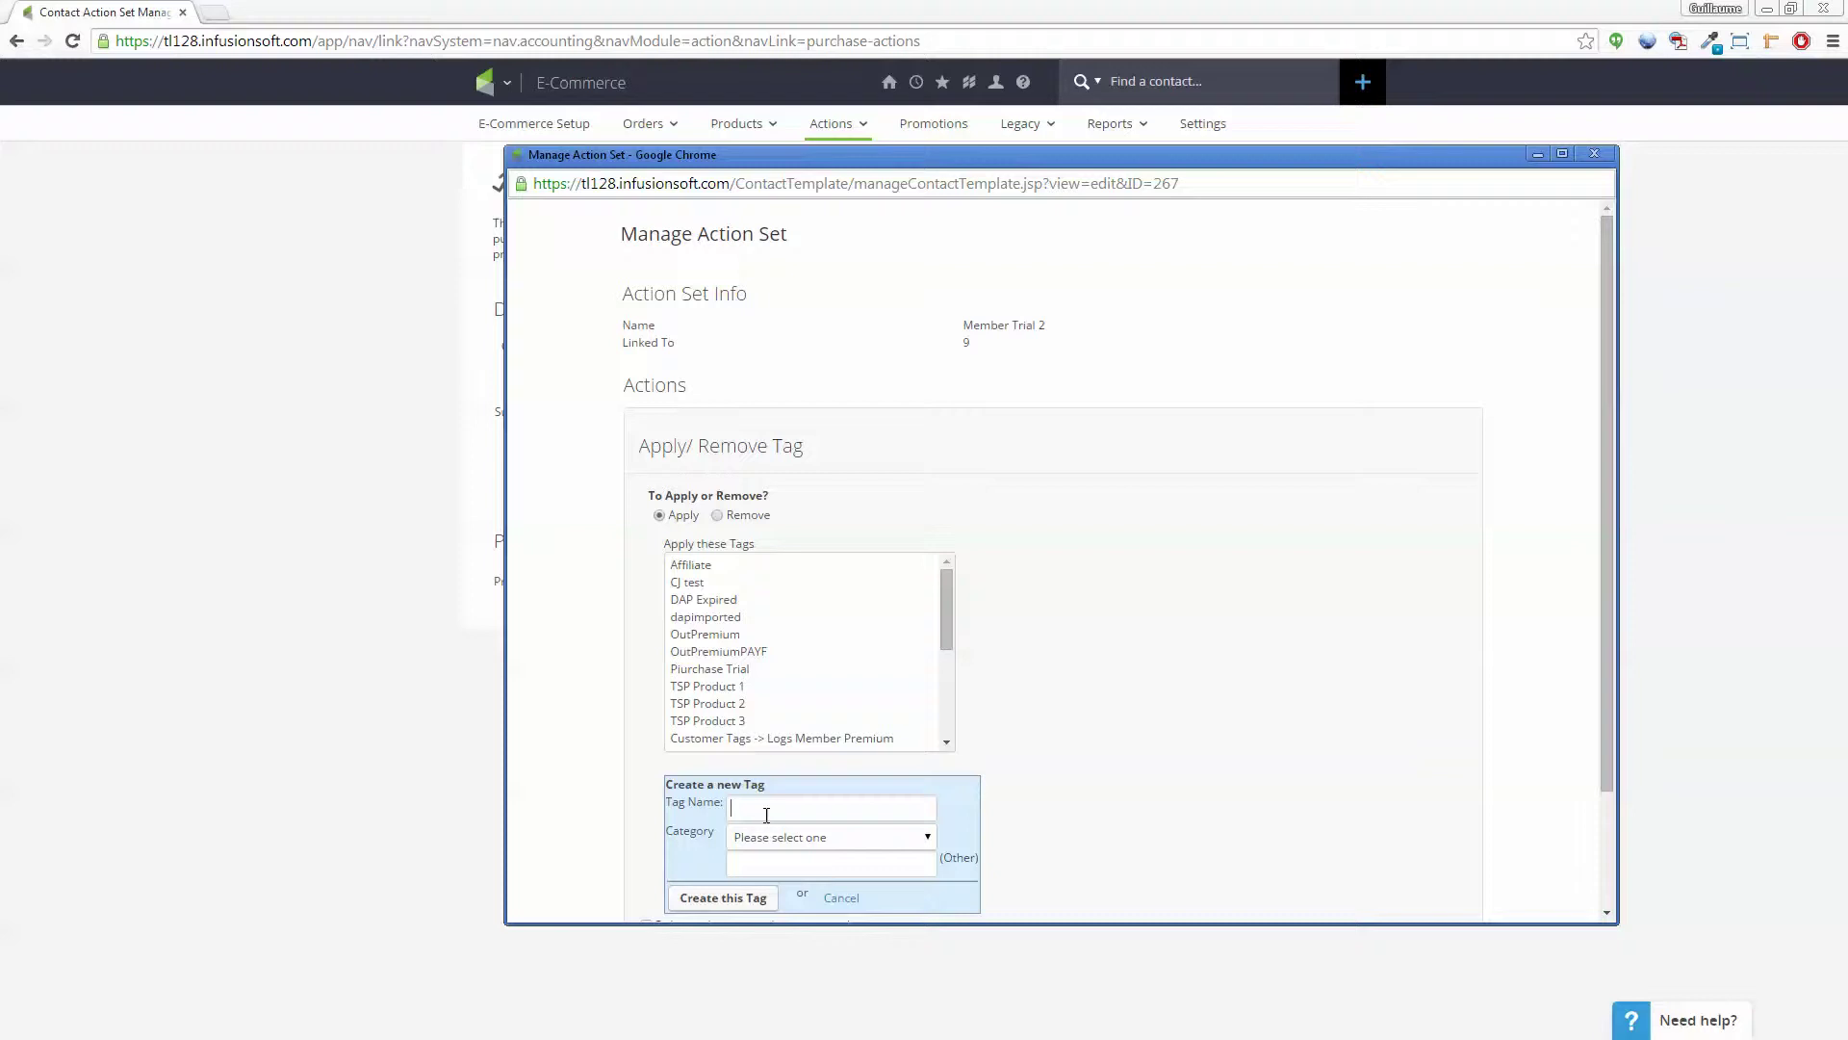
pyautogui.write('Pu')
pyautogui.moveTo(945, 614); pyautogui.dragTo(977, 579)
pyautogui.click(713, 670)
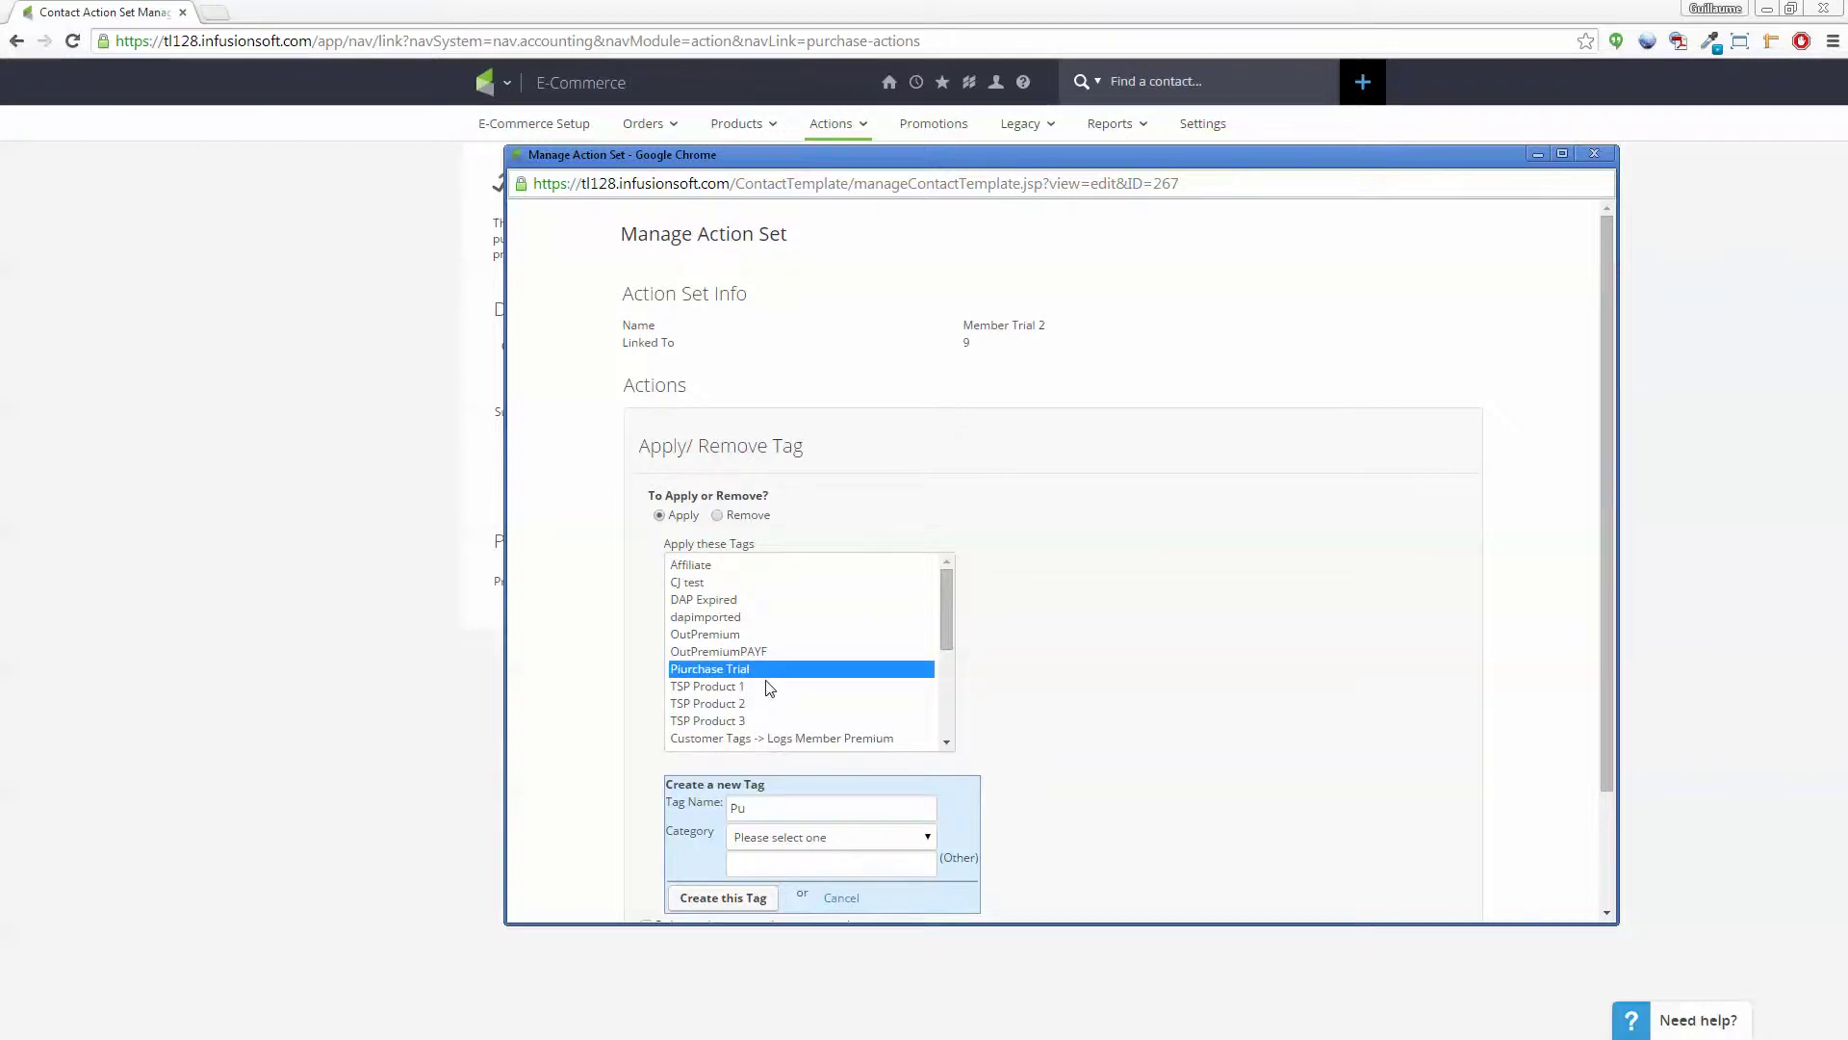
pyautogui.click(797, 808)
pyautogui.write('Pu')
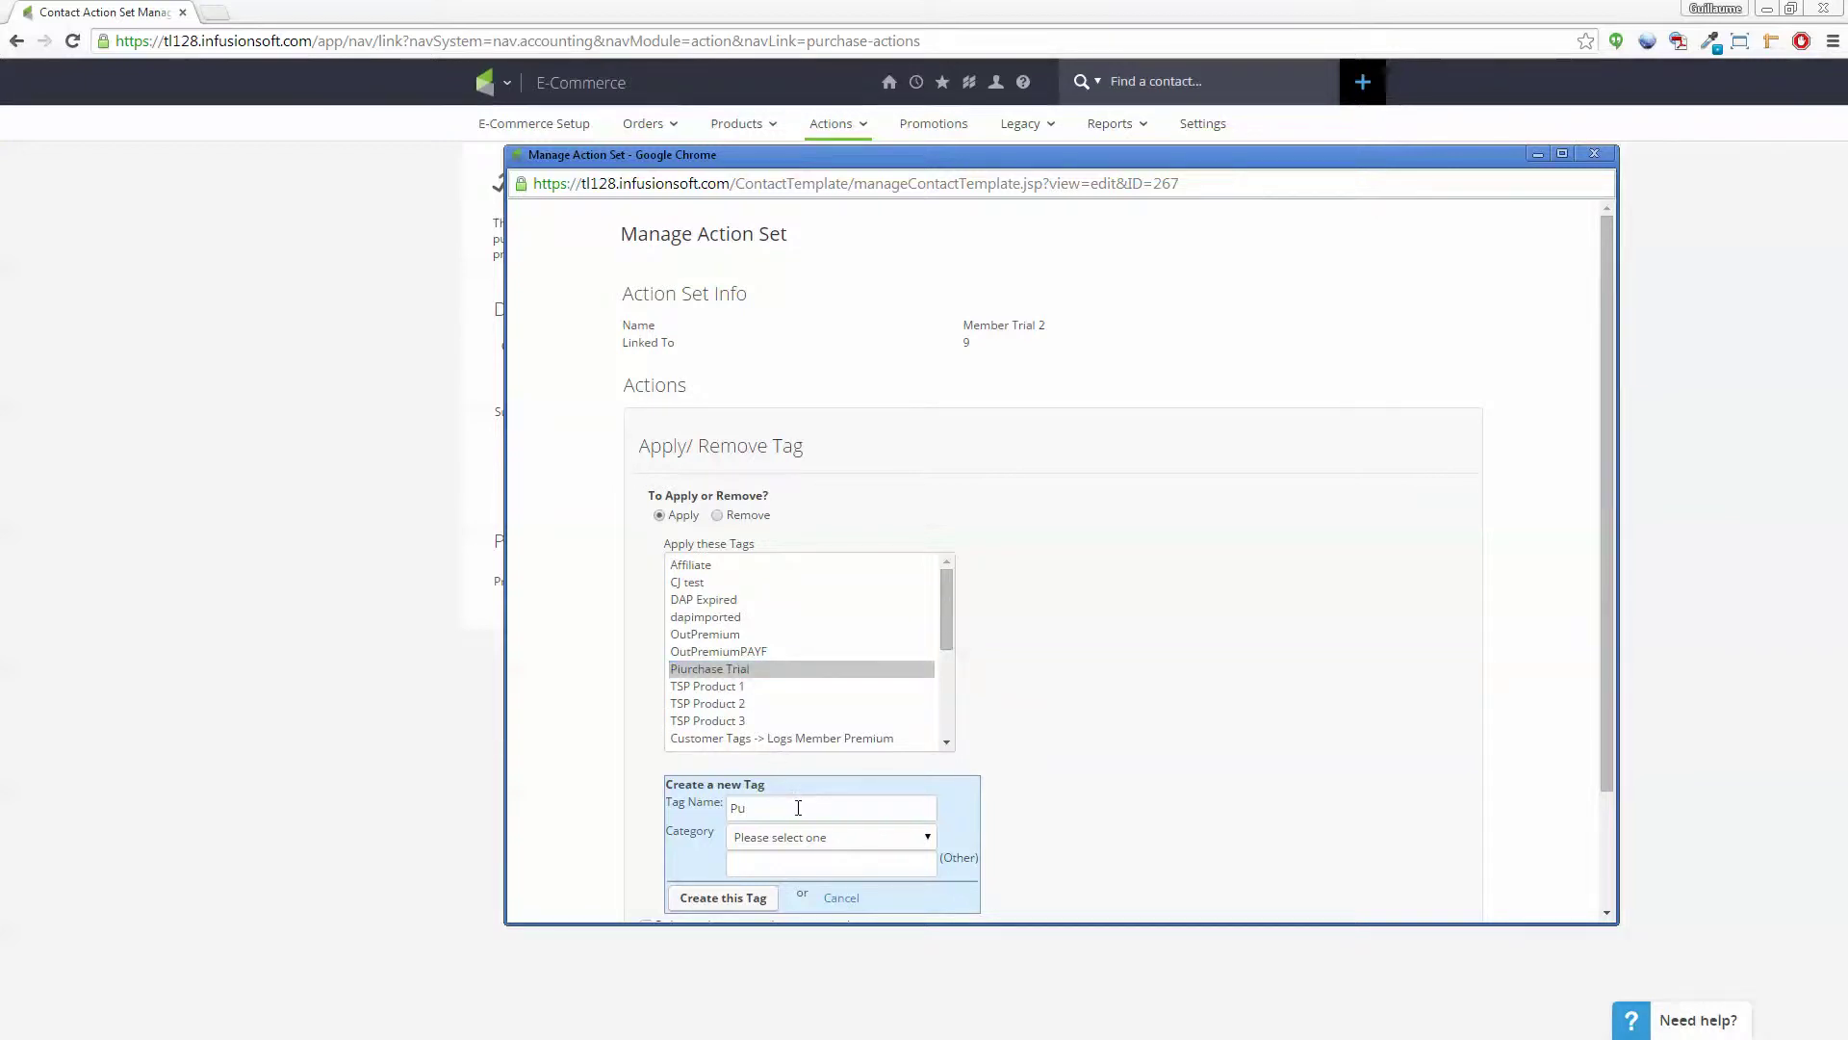
pyautogui.write('rchased Trasil')
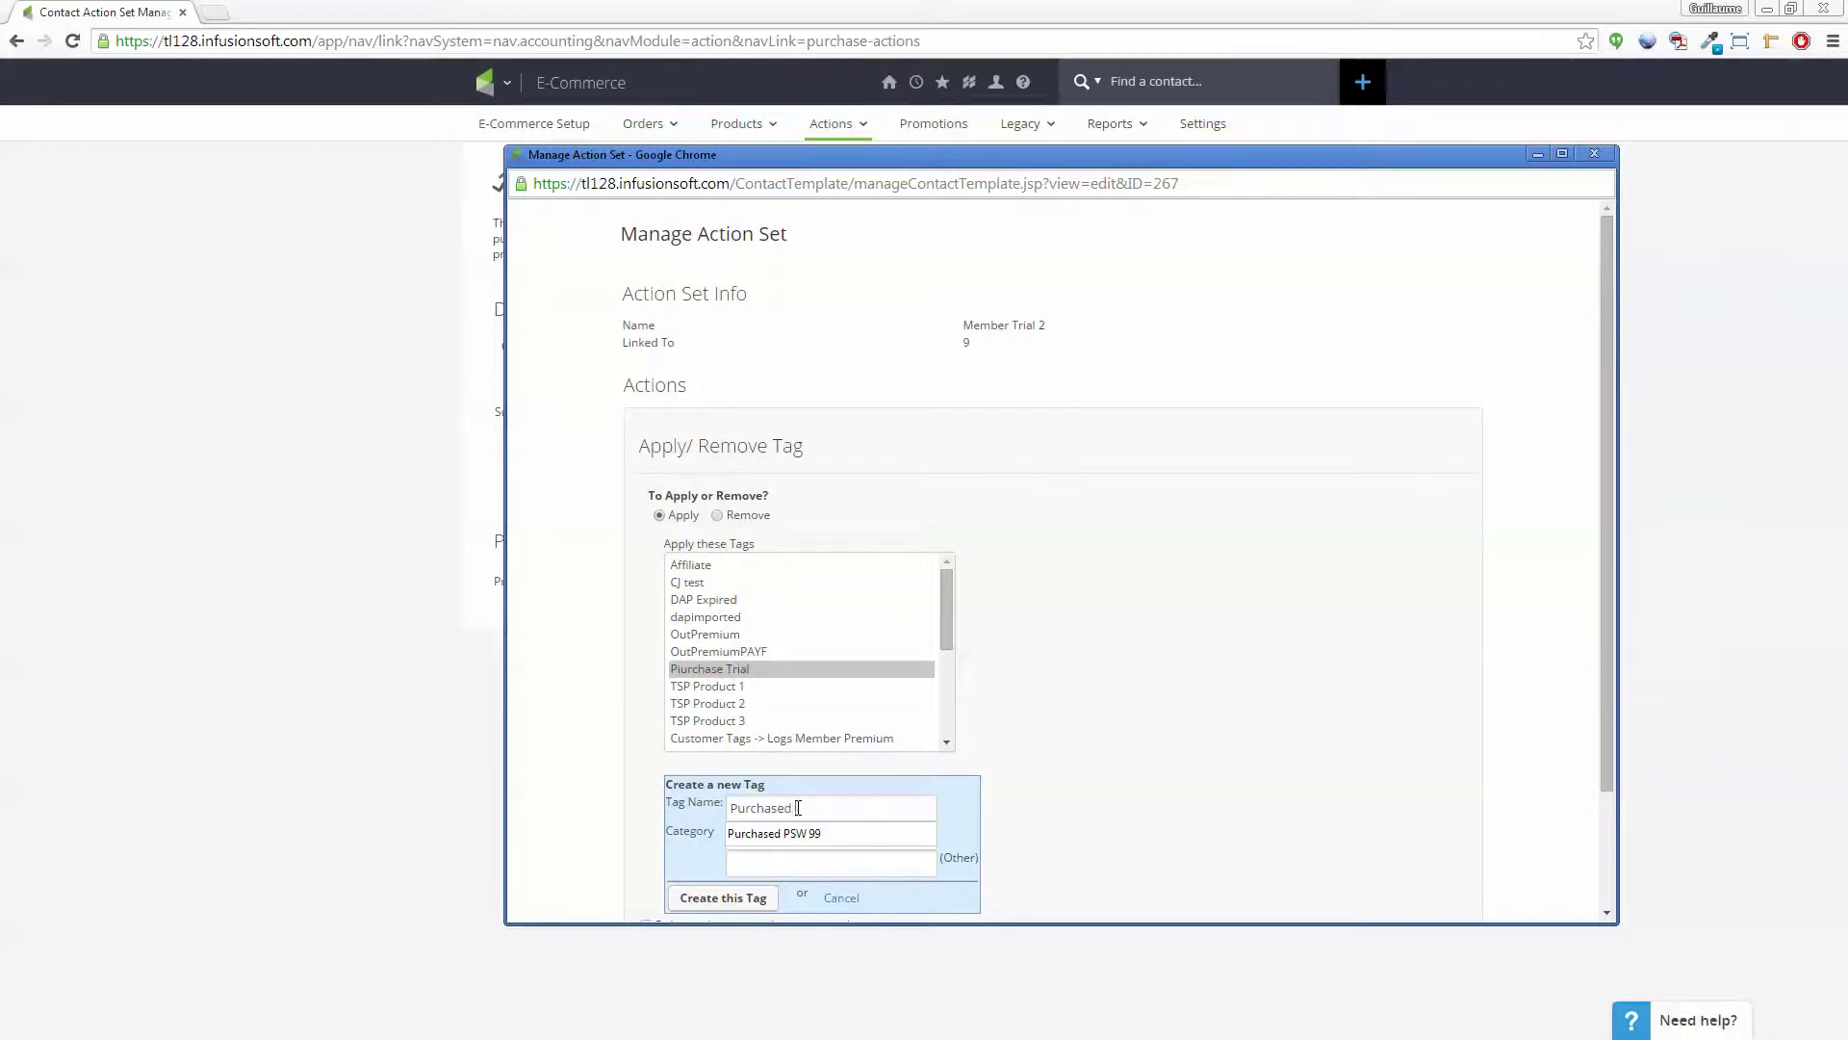
pyautogui.press('BackSpace')
pyautogui.press('BackSpace')
pyautogui.press('BackSpace')
pyautogui.press('BackSpace')
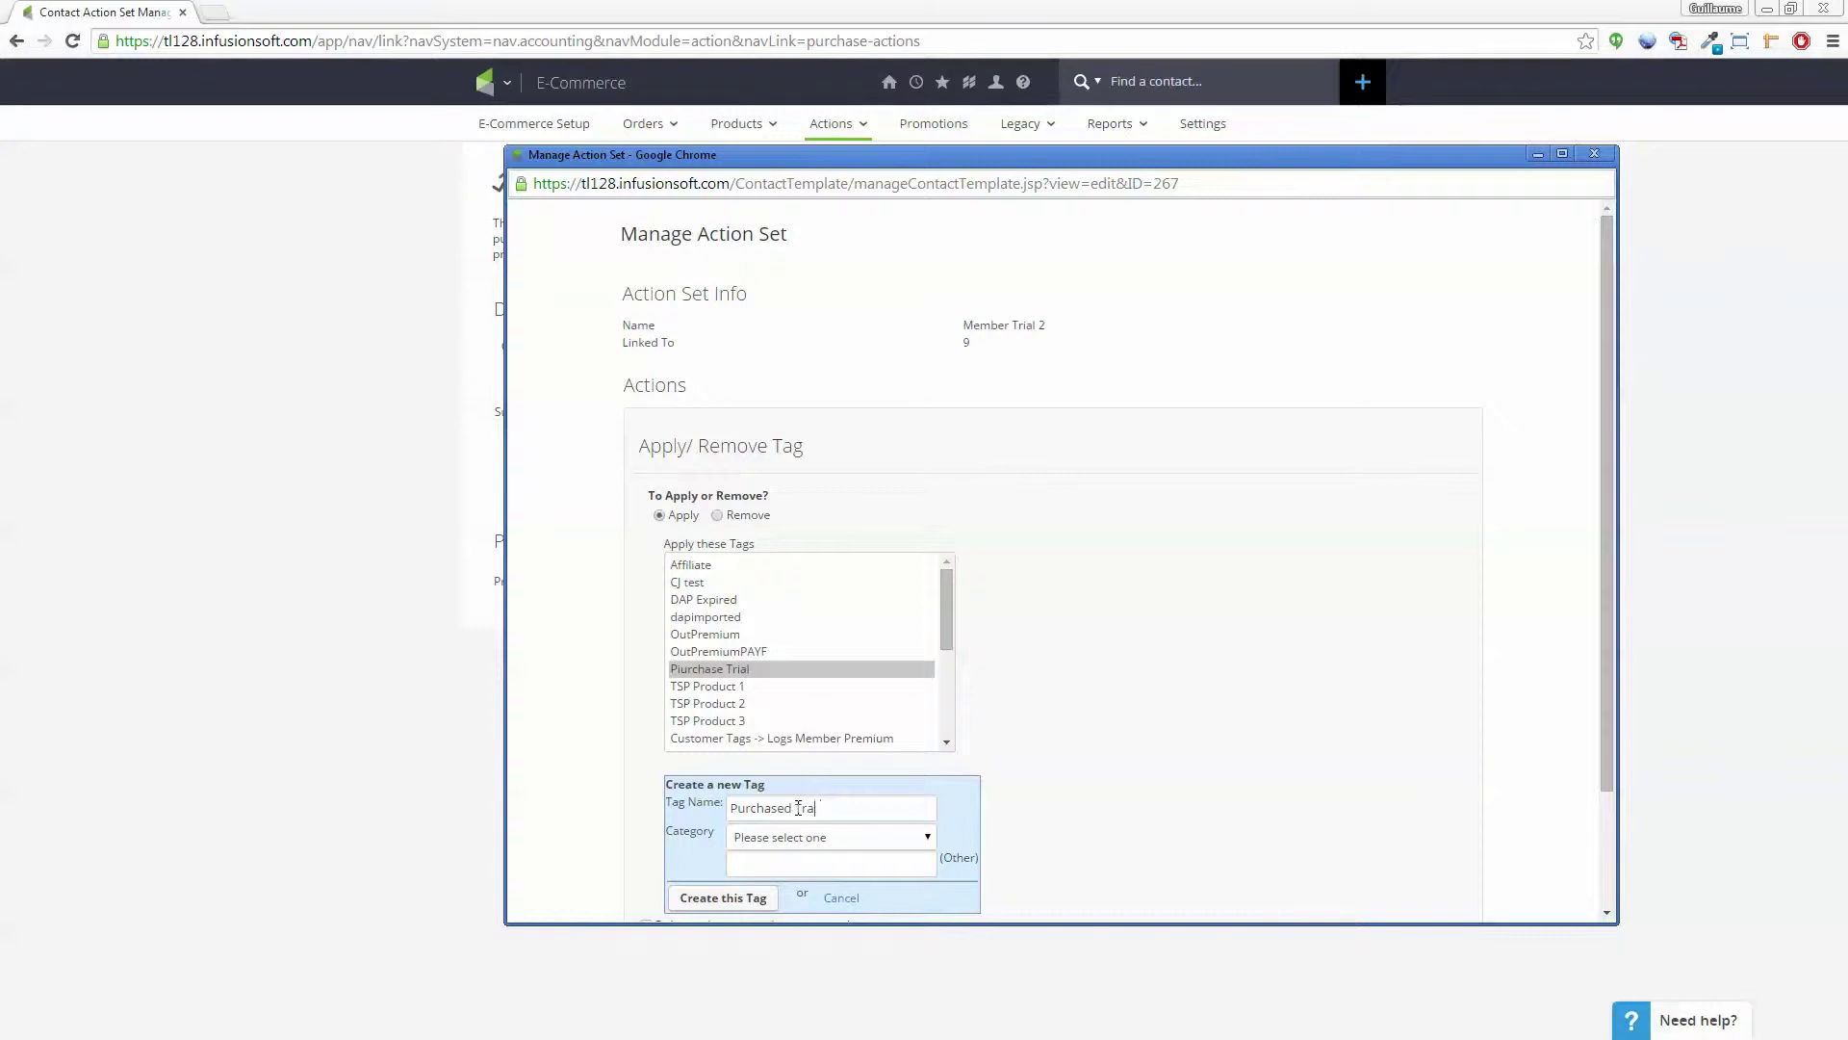
pyautogui.write('ial 2')
pyautogui.click(697, 899)
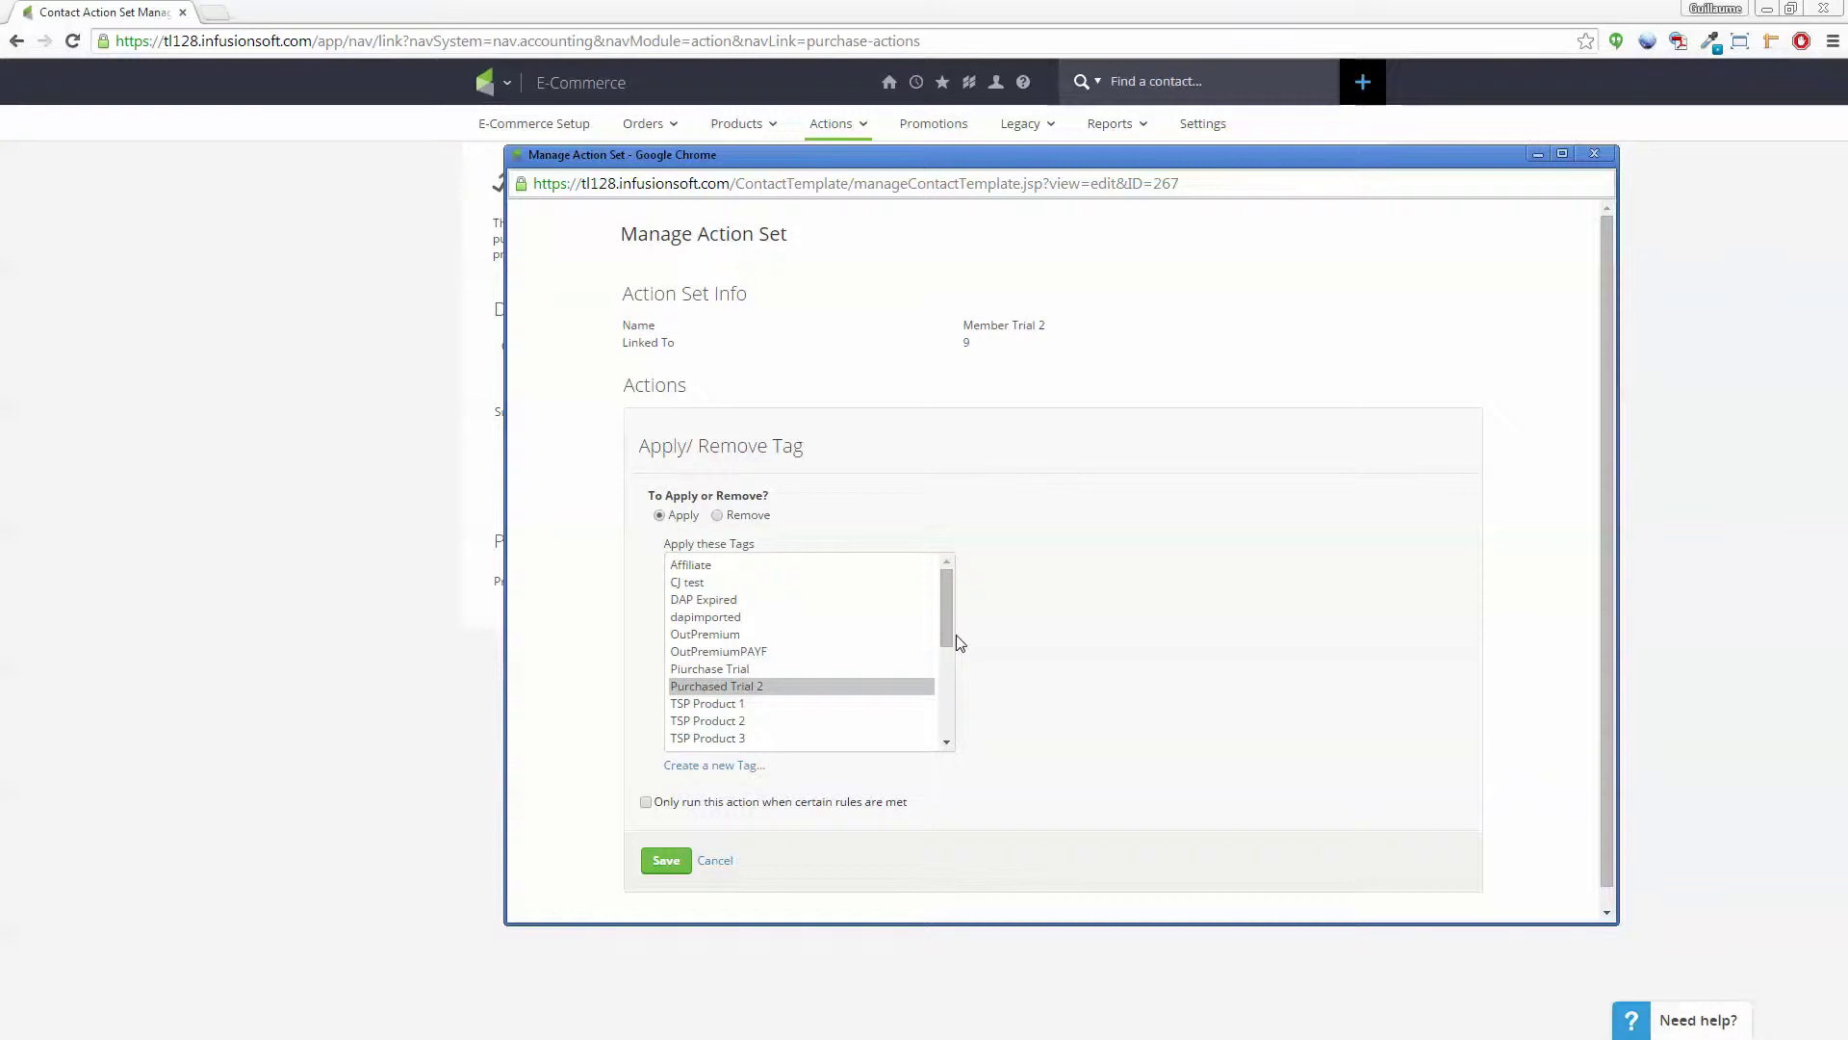
# Save the tag action and then the whole action set
pyautogui.moveTo(948, 634); pyautogui.dragTo(991, 666)
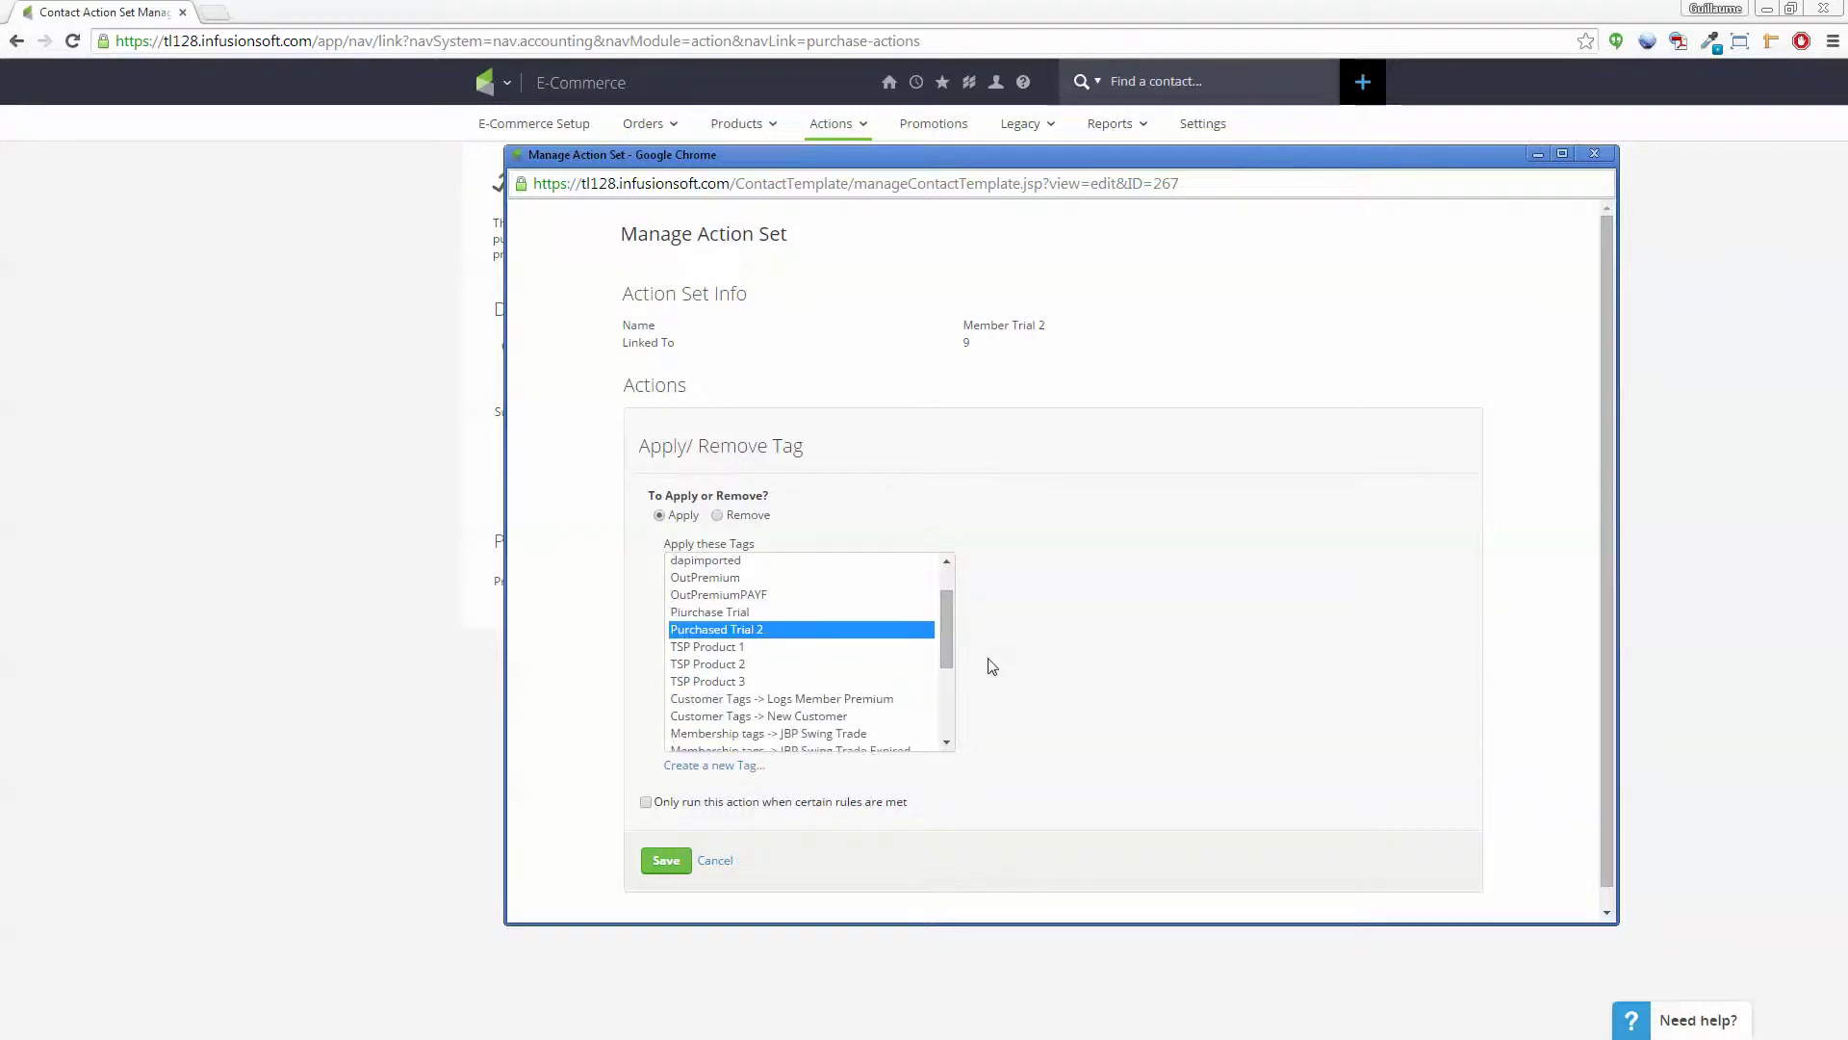
pyautogui.click(679, 864)
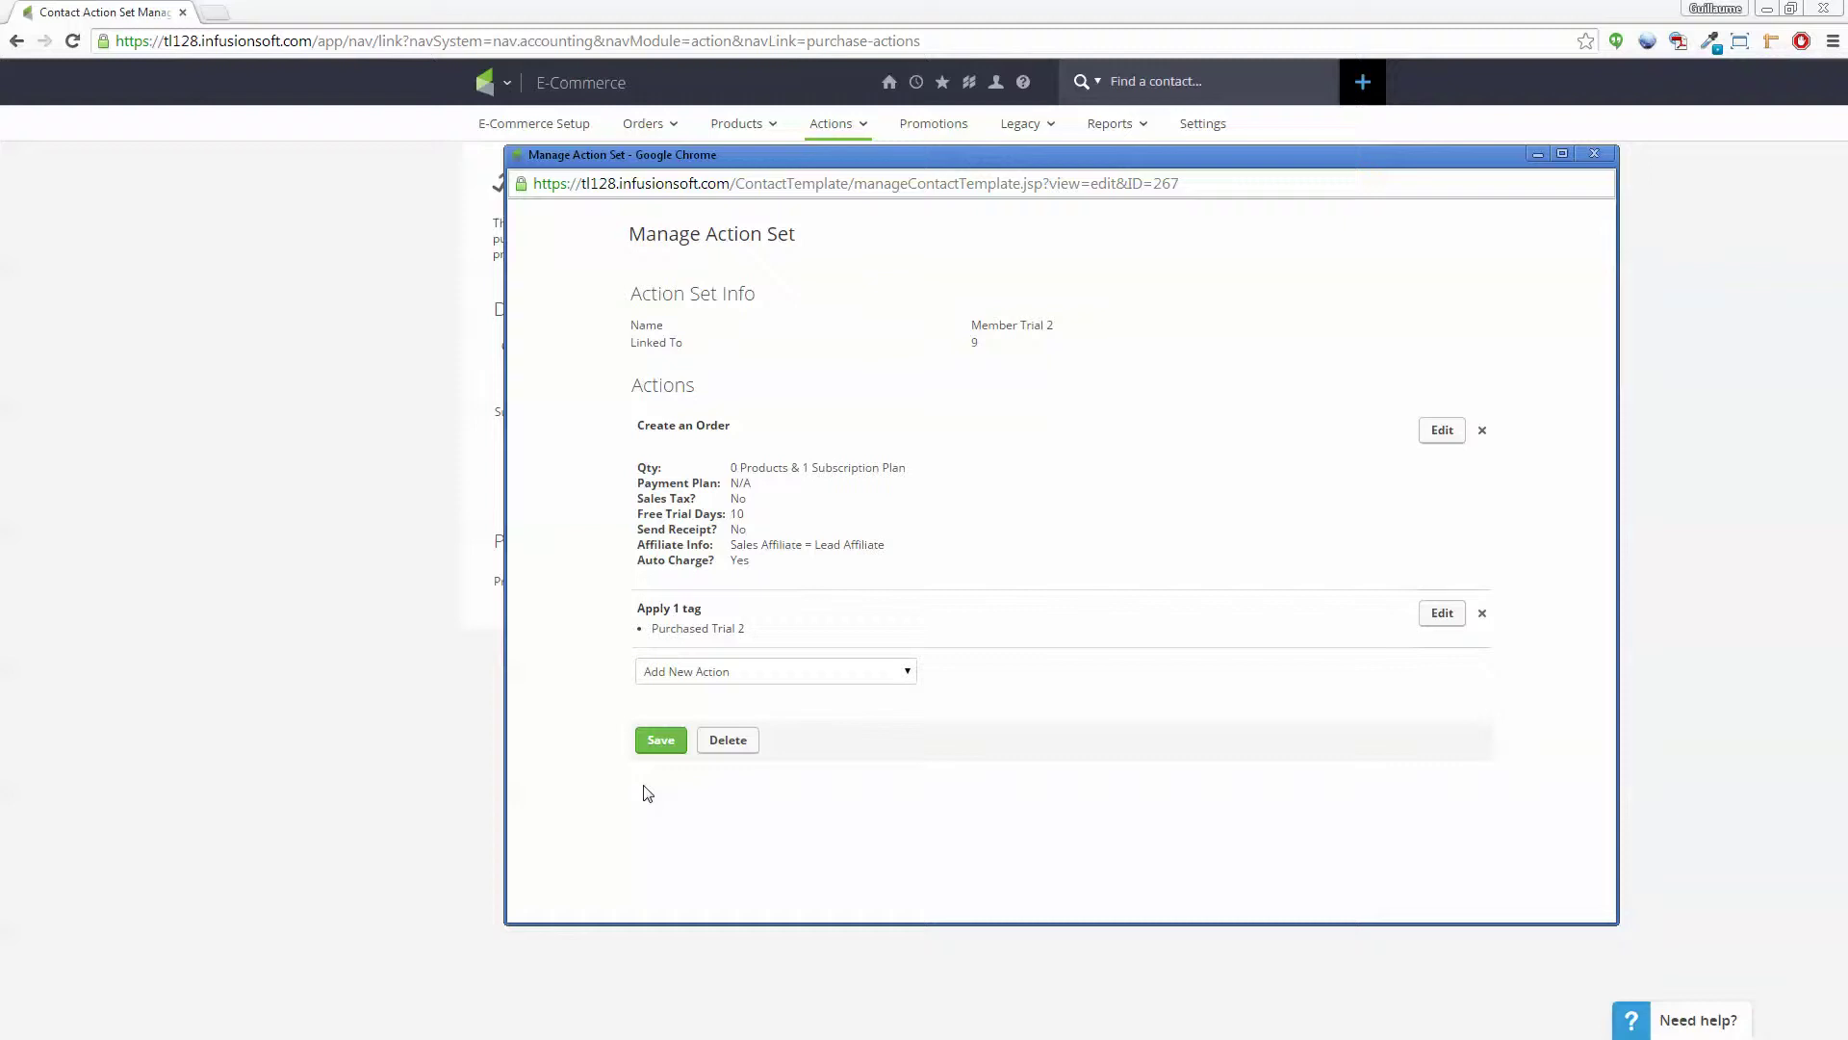
pyautogui.click(654, 746)
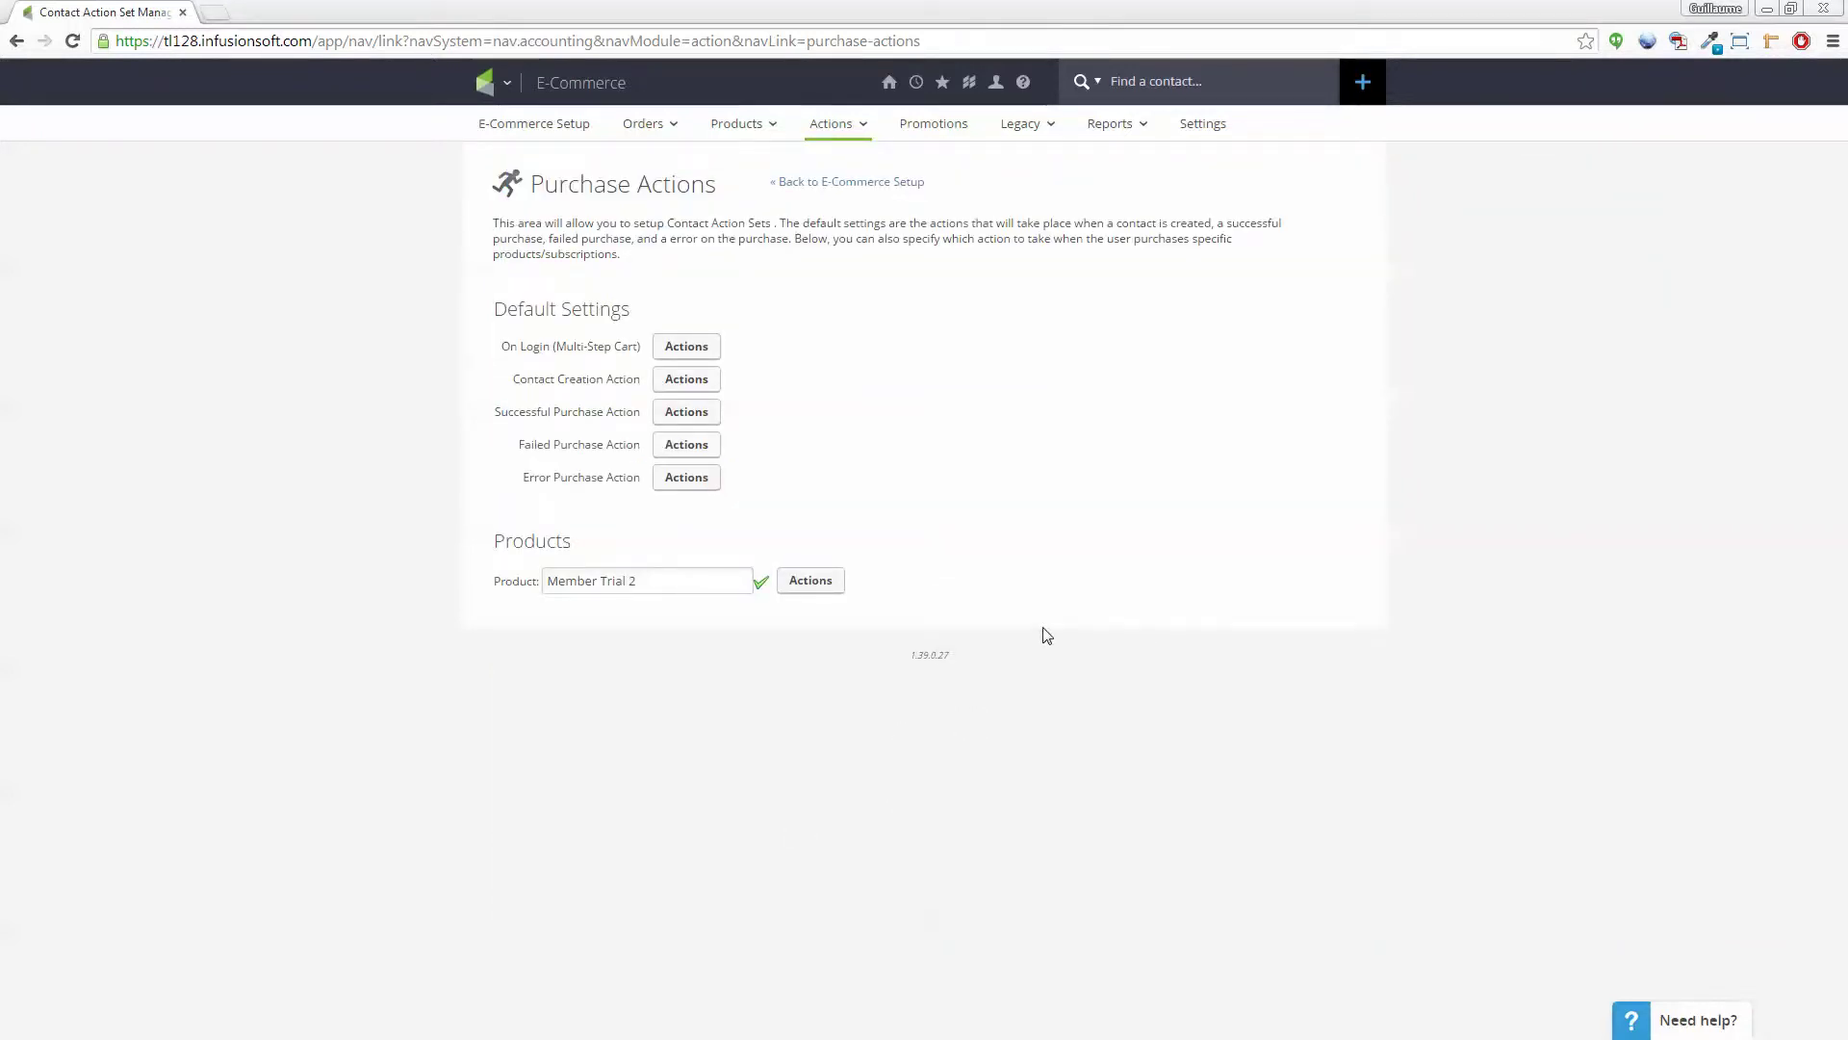
# From the e-commerce order forms list, create and save a new order form named 'Member Trial 2'
pyautogui.click(546, 133)
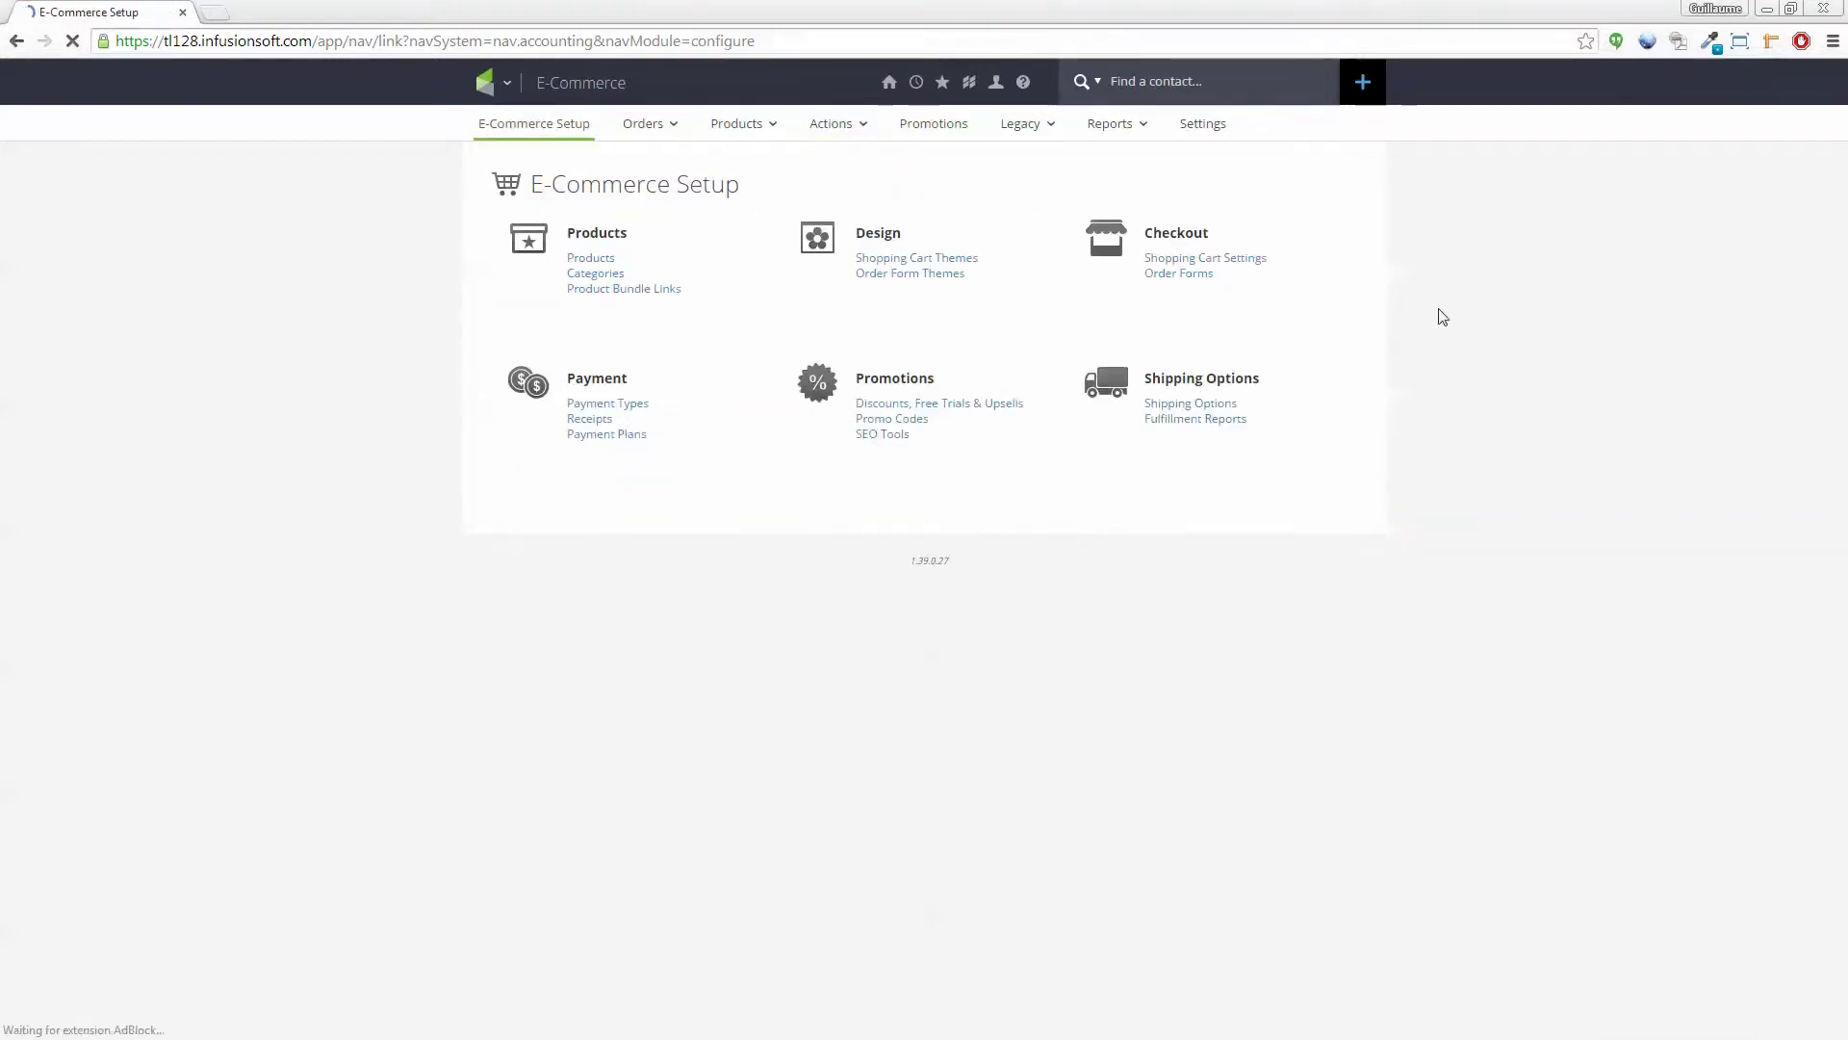
pyautogui.click(1184, 275)
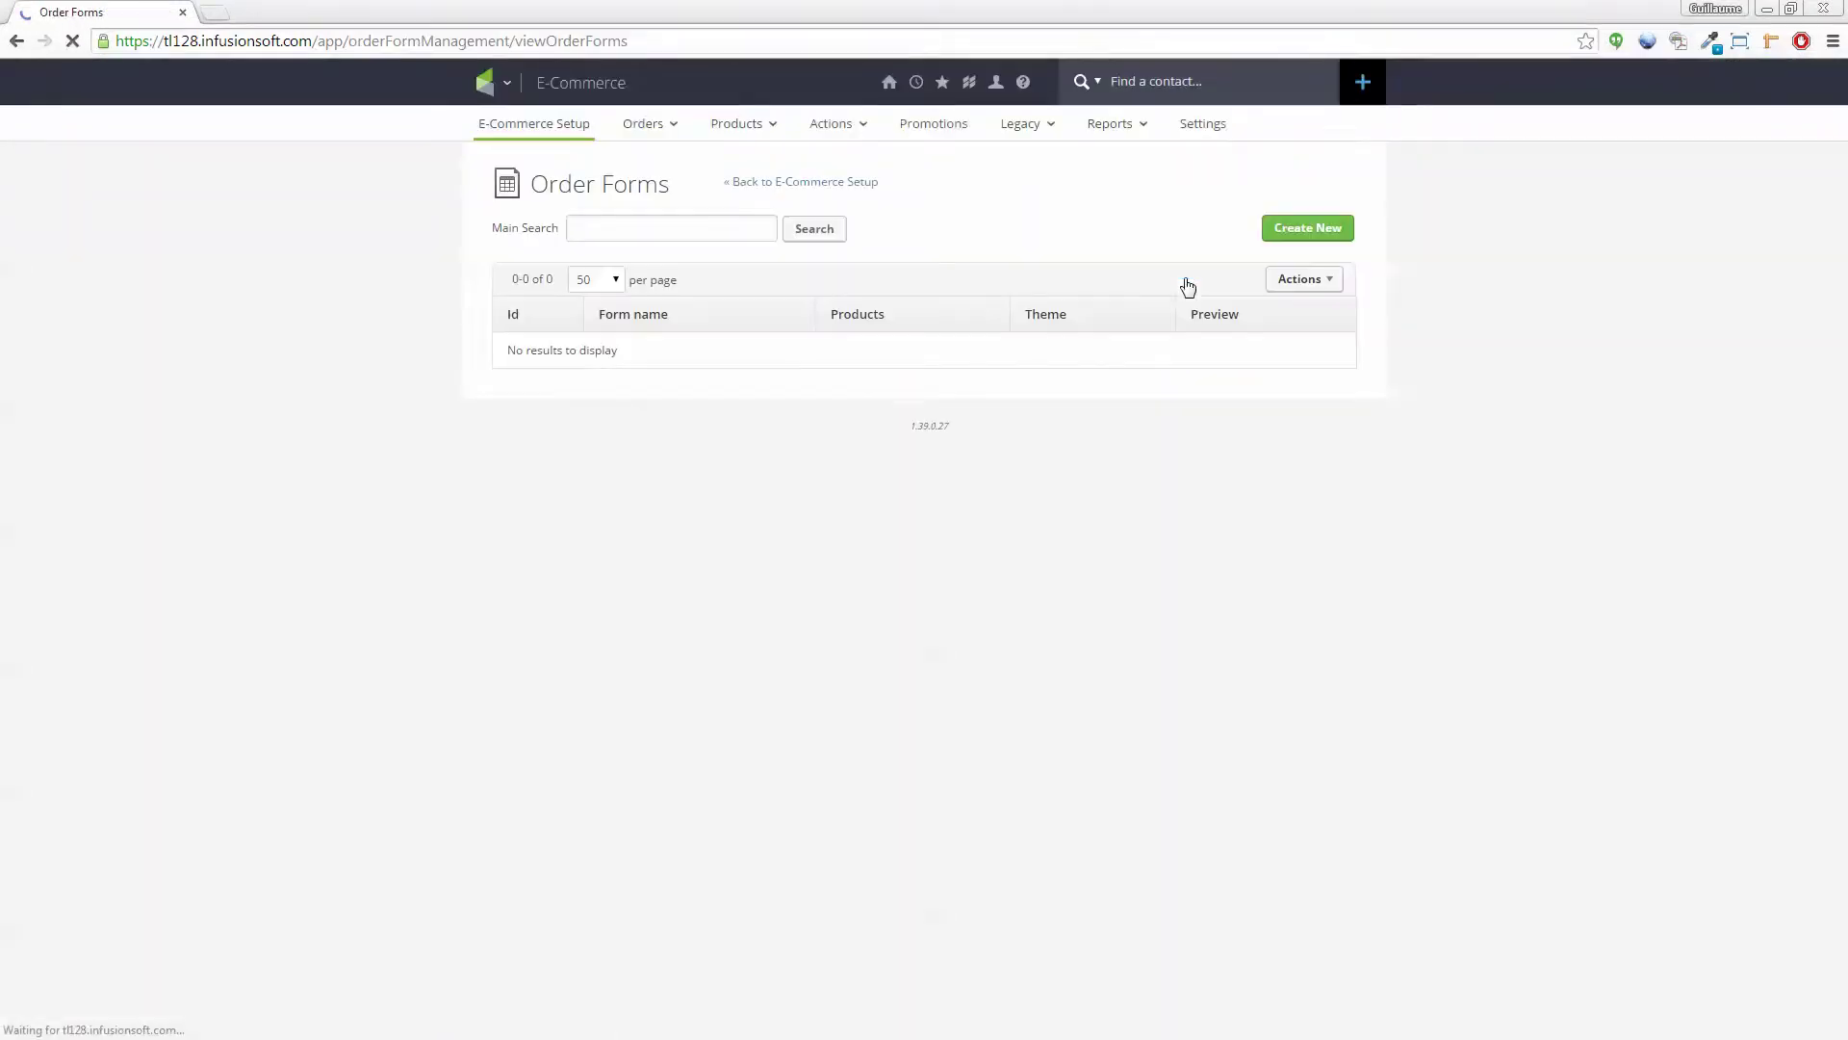
pyautogui.click(1330, 236)
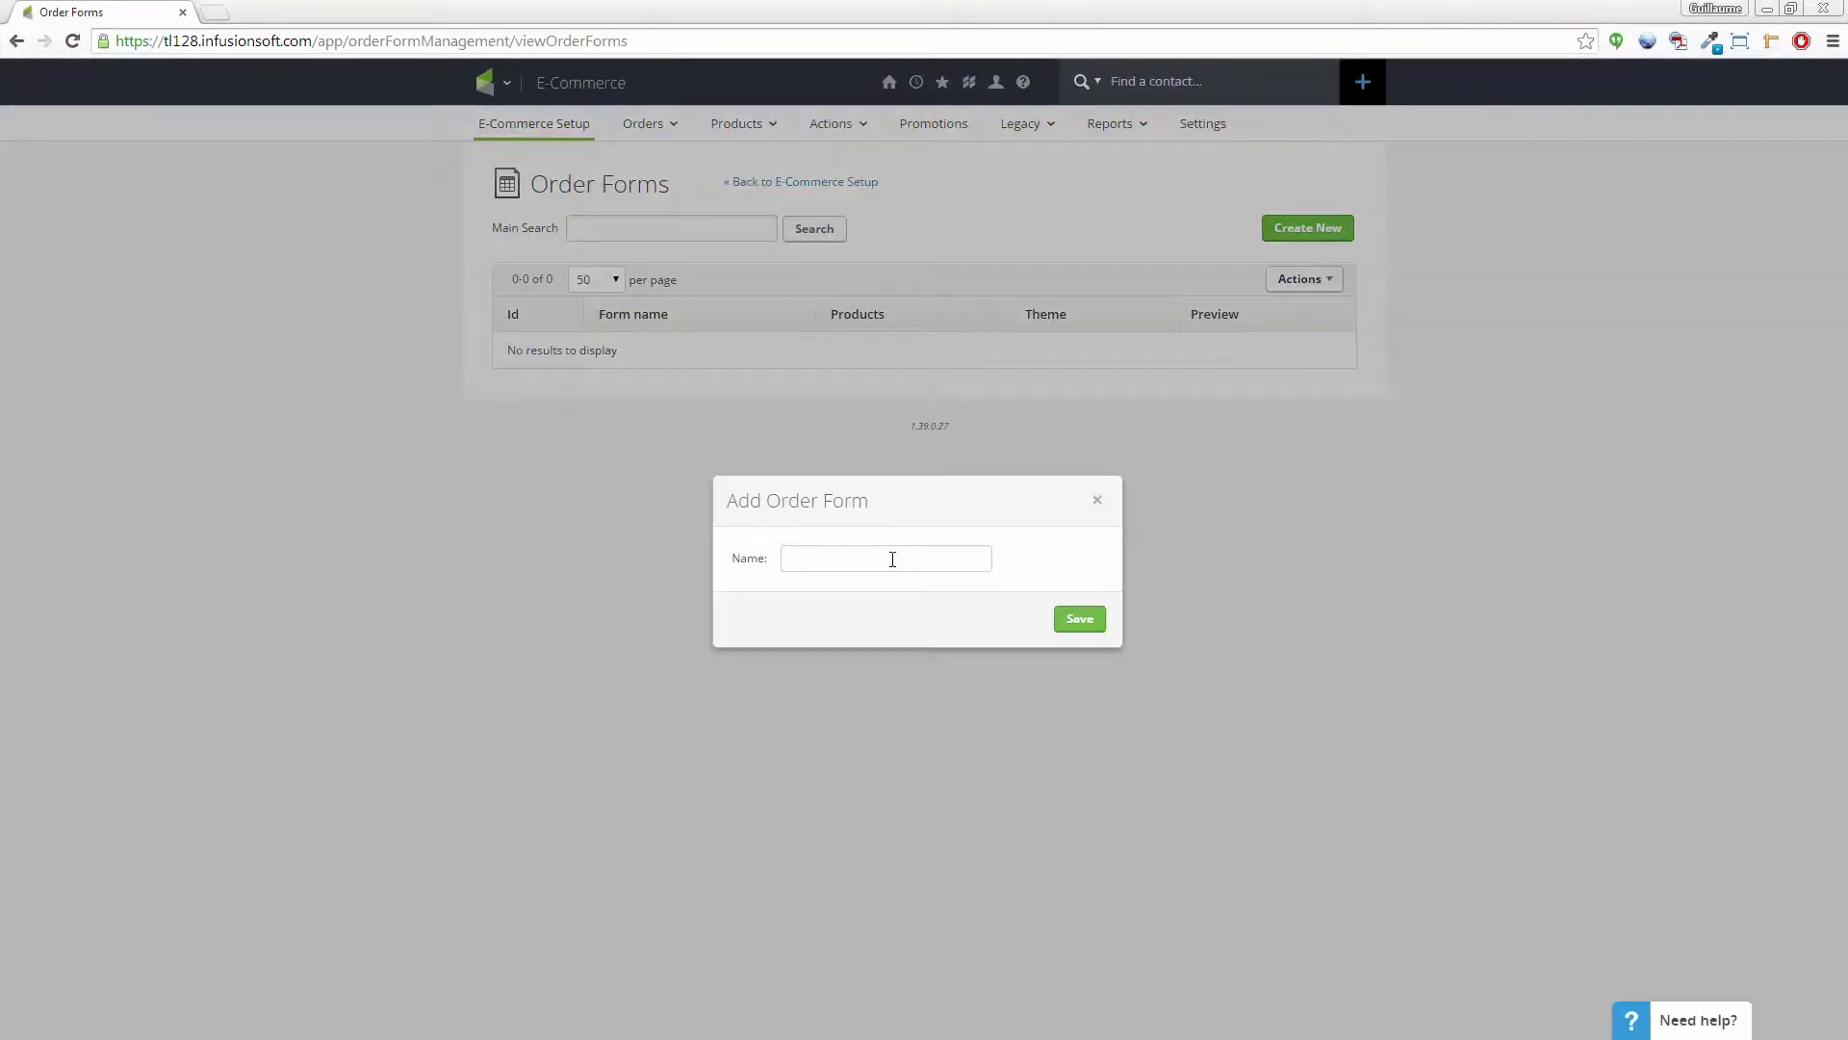
pyautogui.write('Member ')
pyautogui.write('M')
pyautogui.press('BackSpace')
pyautogui.write('Trial 2')
pyautogui.click(1082, 621)
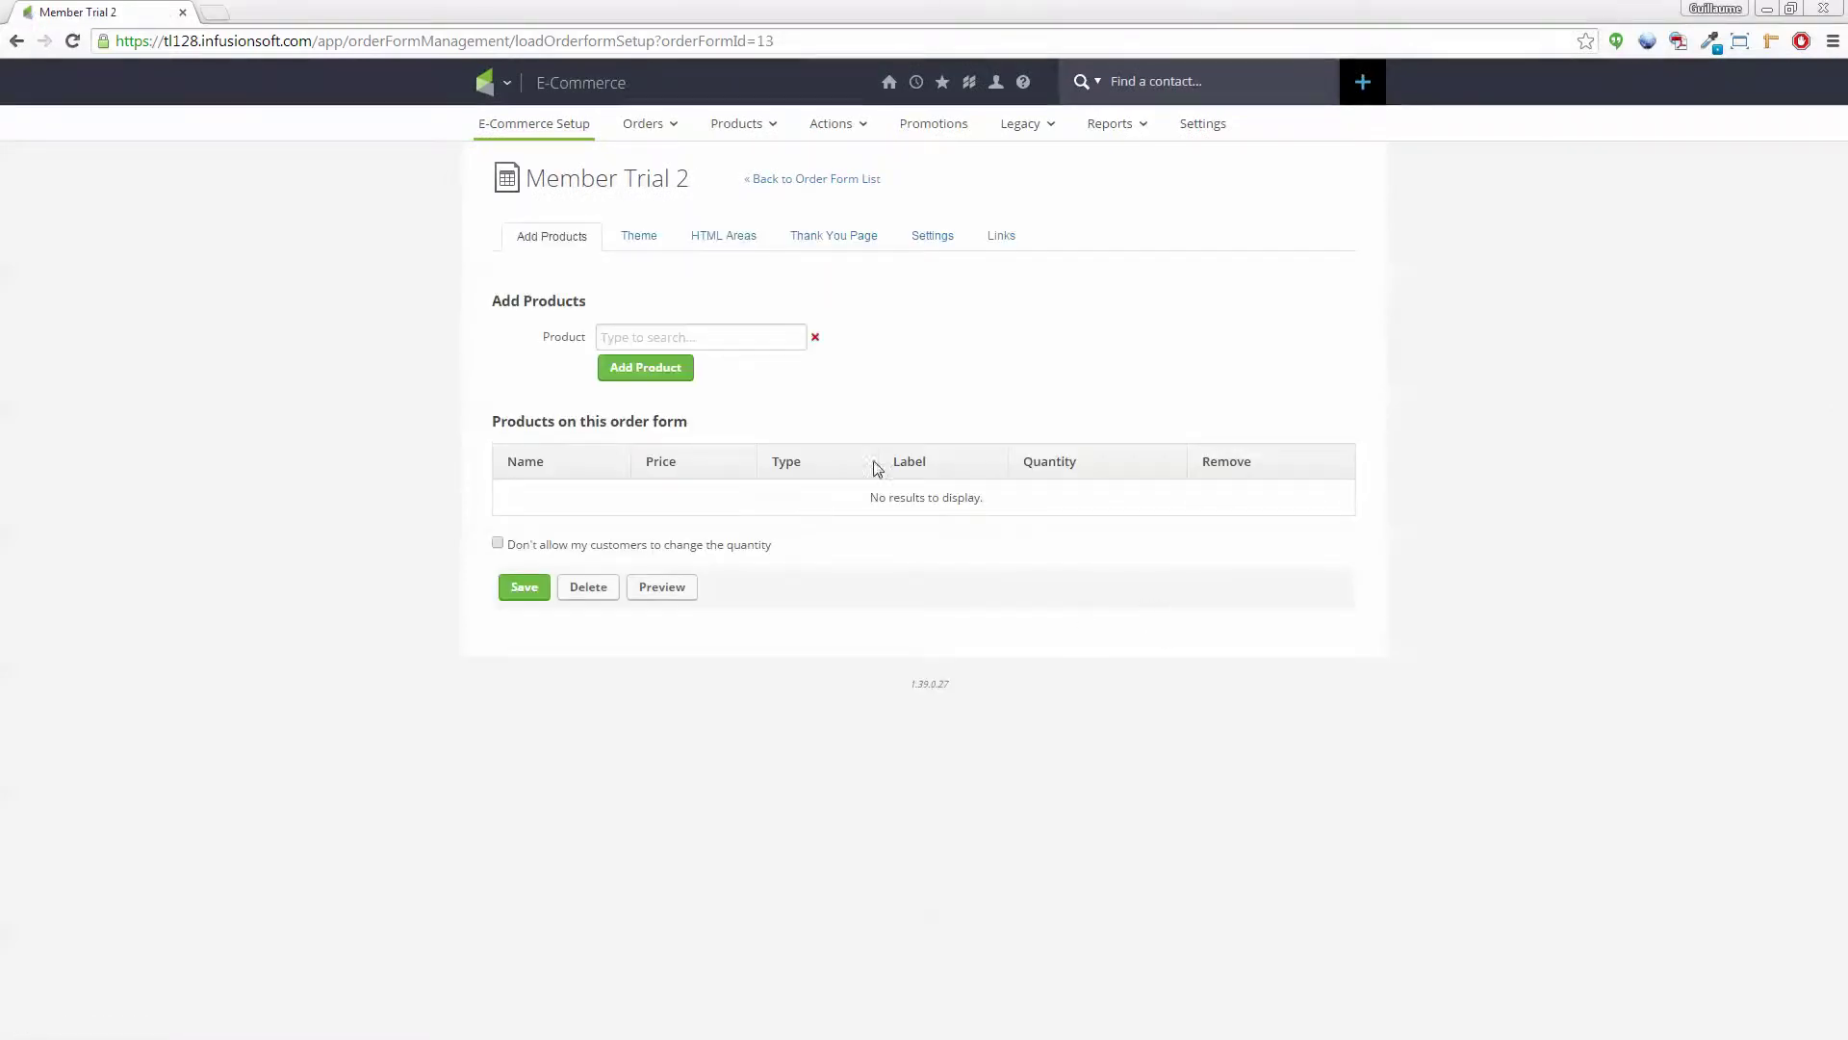
# Add the Member Trial 2 product at 5.00, lock its quantity, and save the product list
pyautogui.click(689, 337)
pyautogui.write('mem')
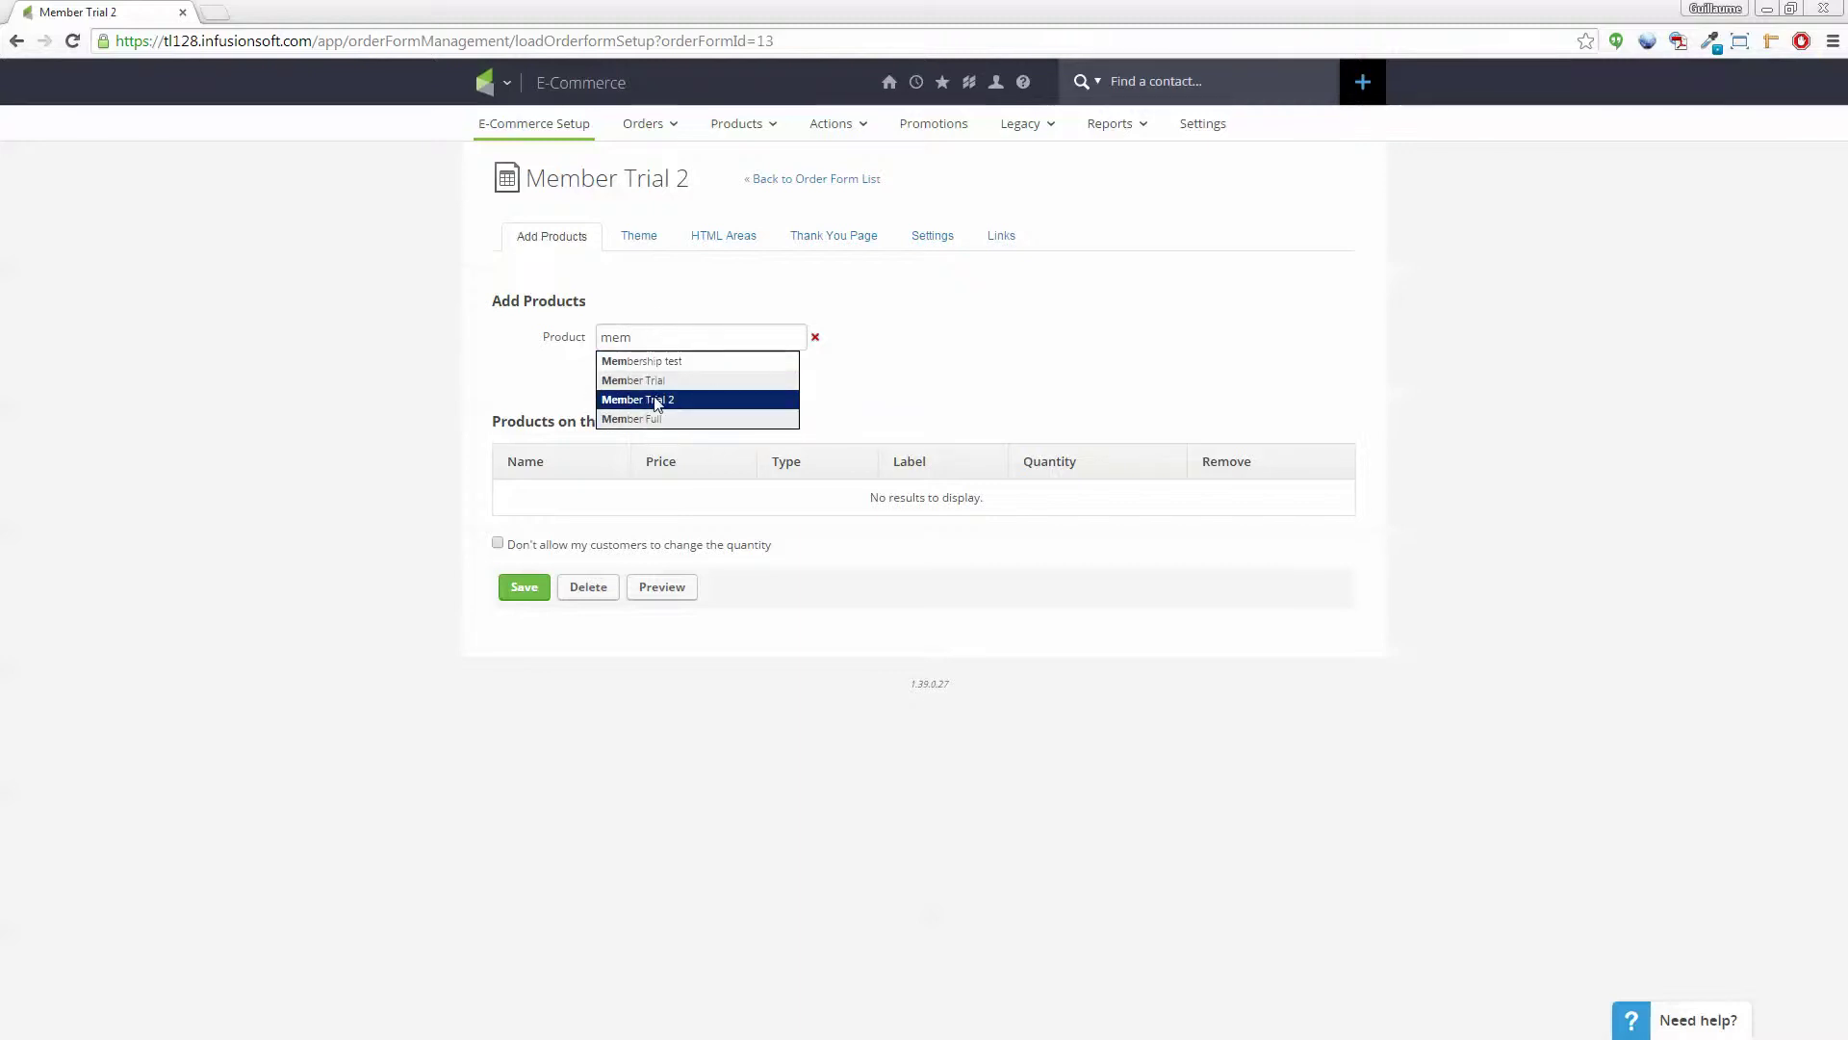
pyautogui.click(657, 400)
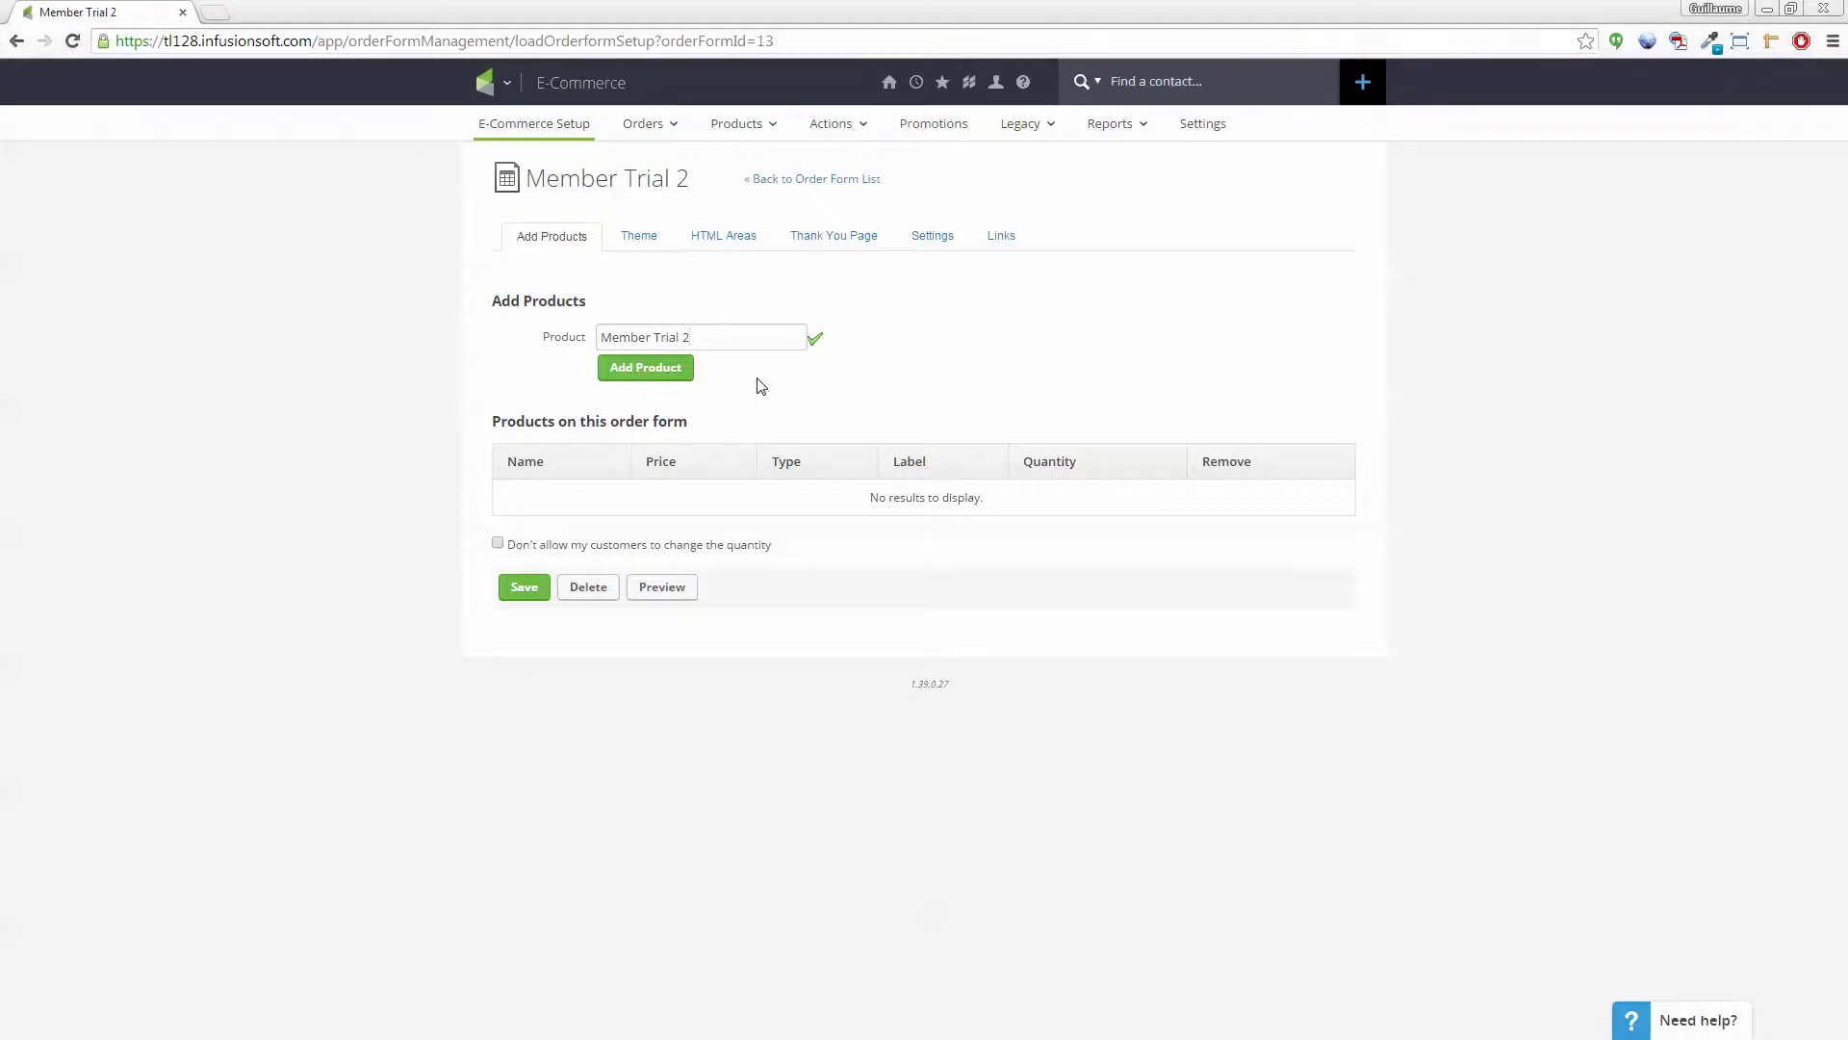
pyautogui.click(631, 369)
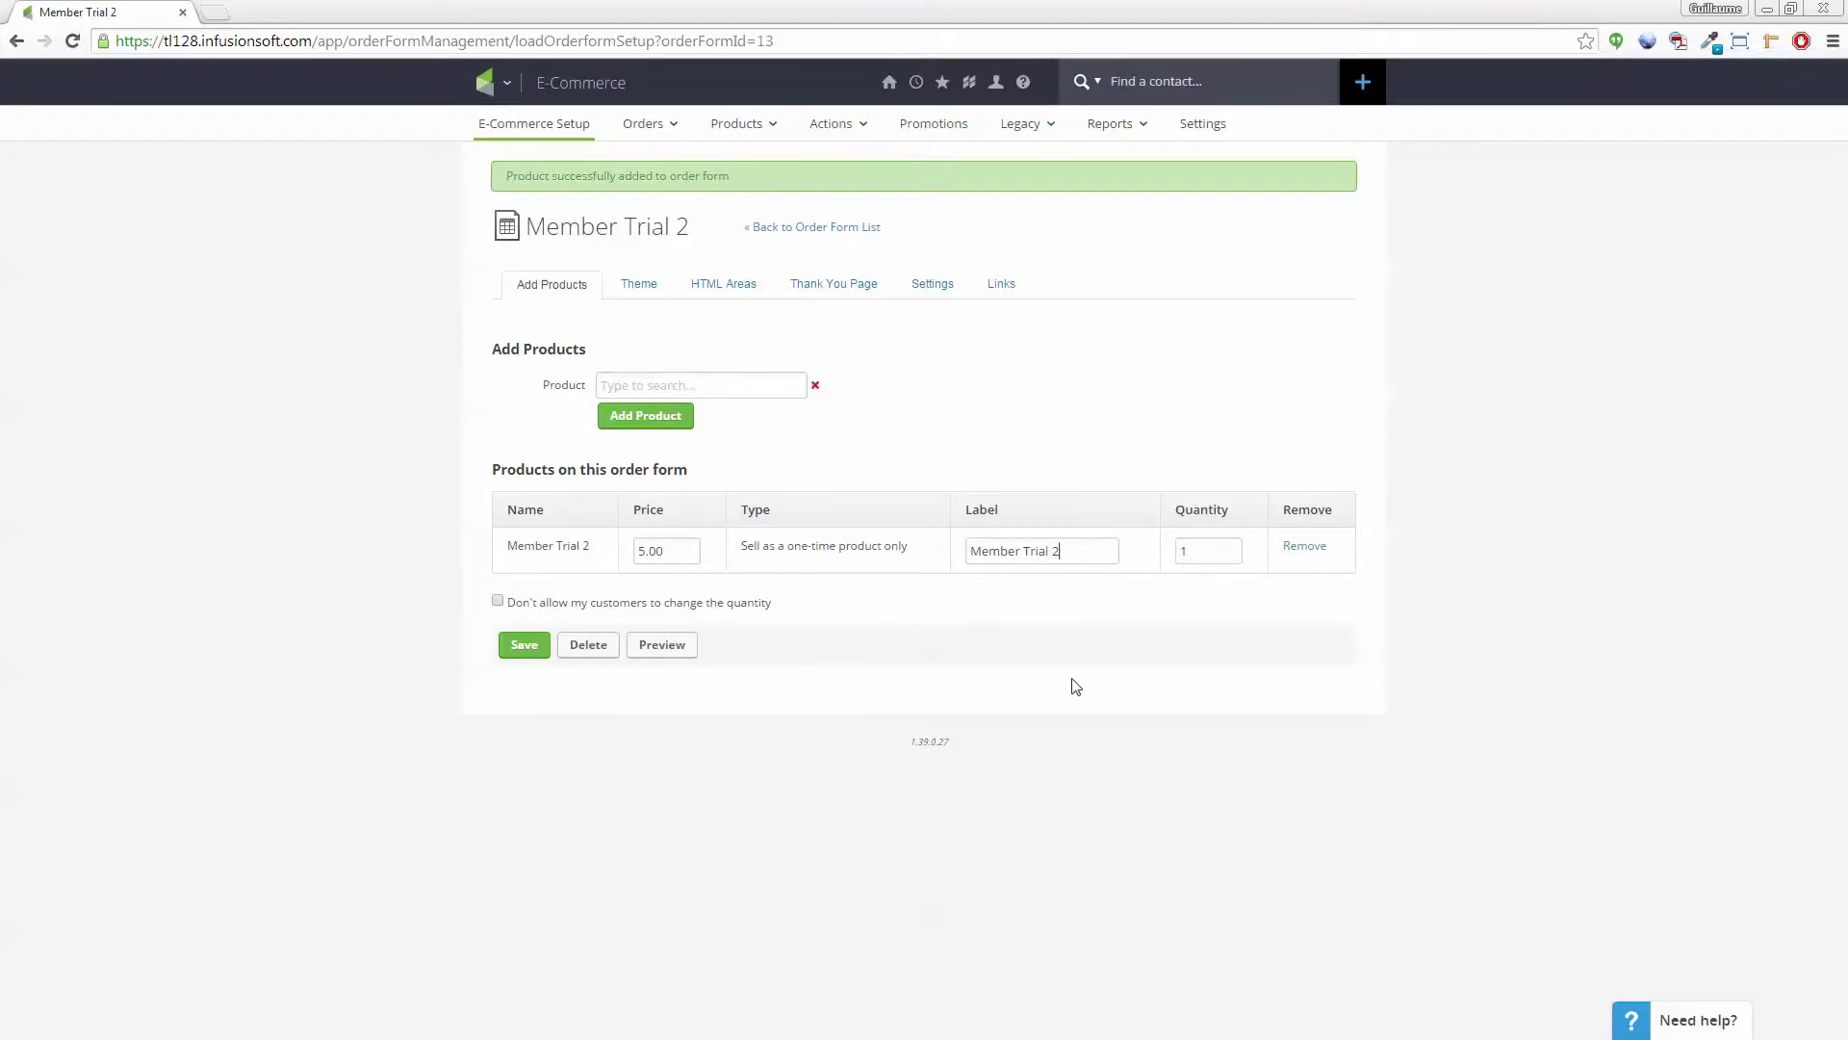
pyautogui.click(499, 605)
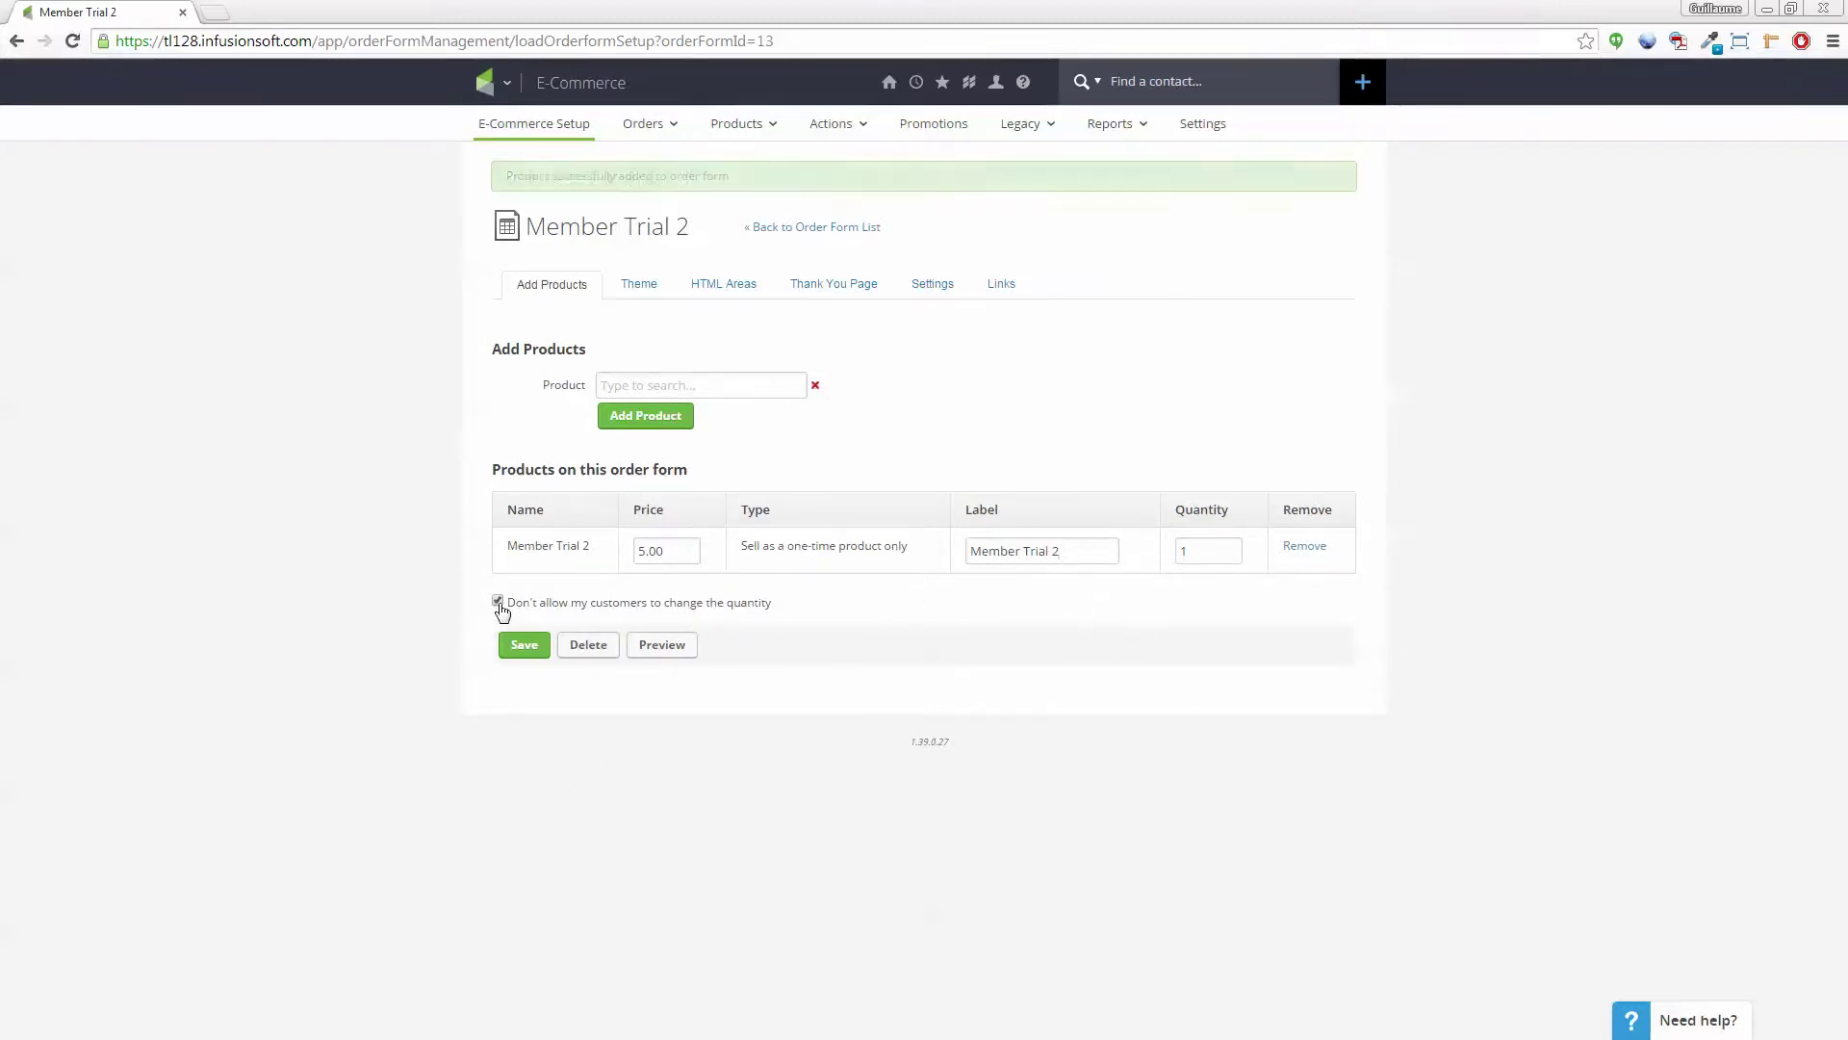
pyautogui.moveTo(772, 556); pyautogui.dragTo(526, 556)
pyautogui.click(520, 555)
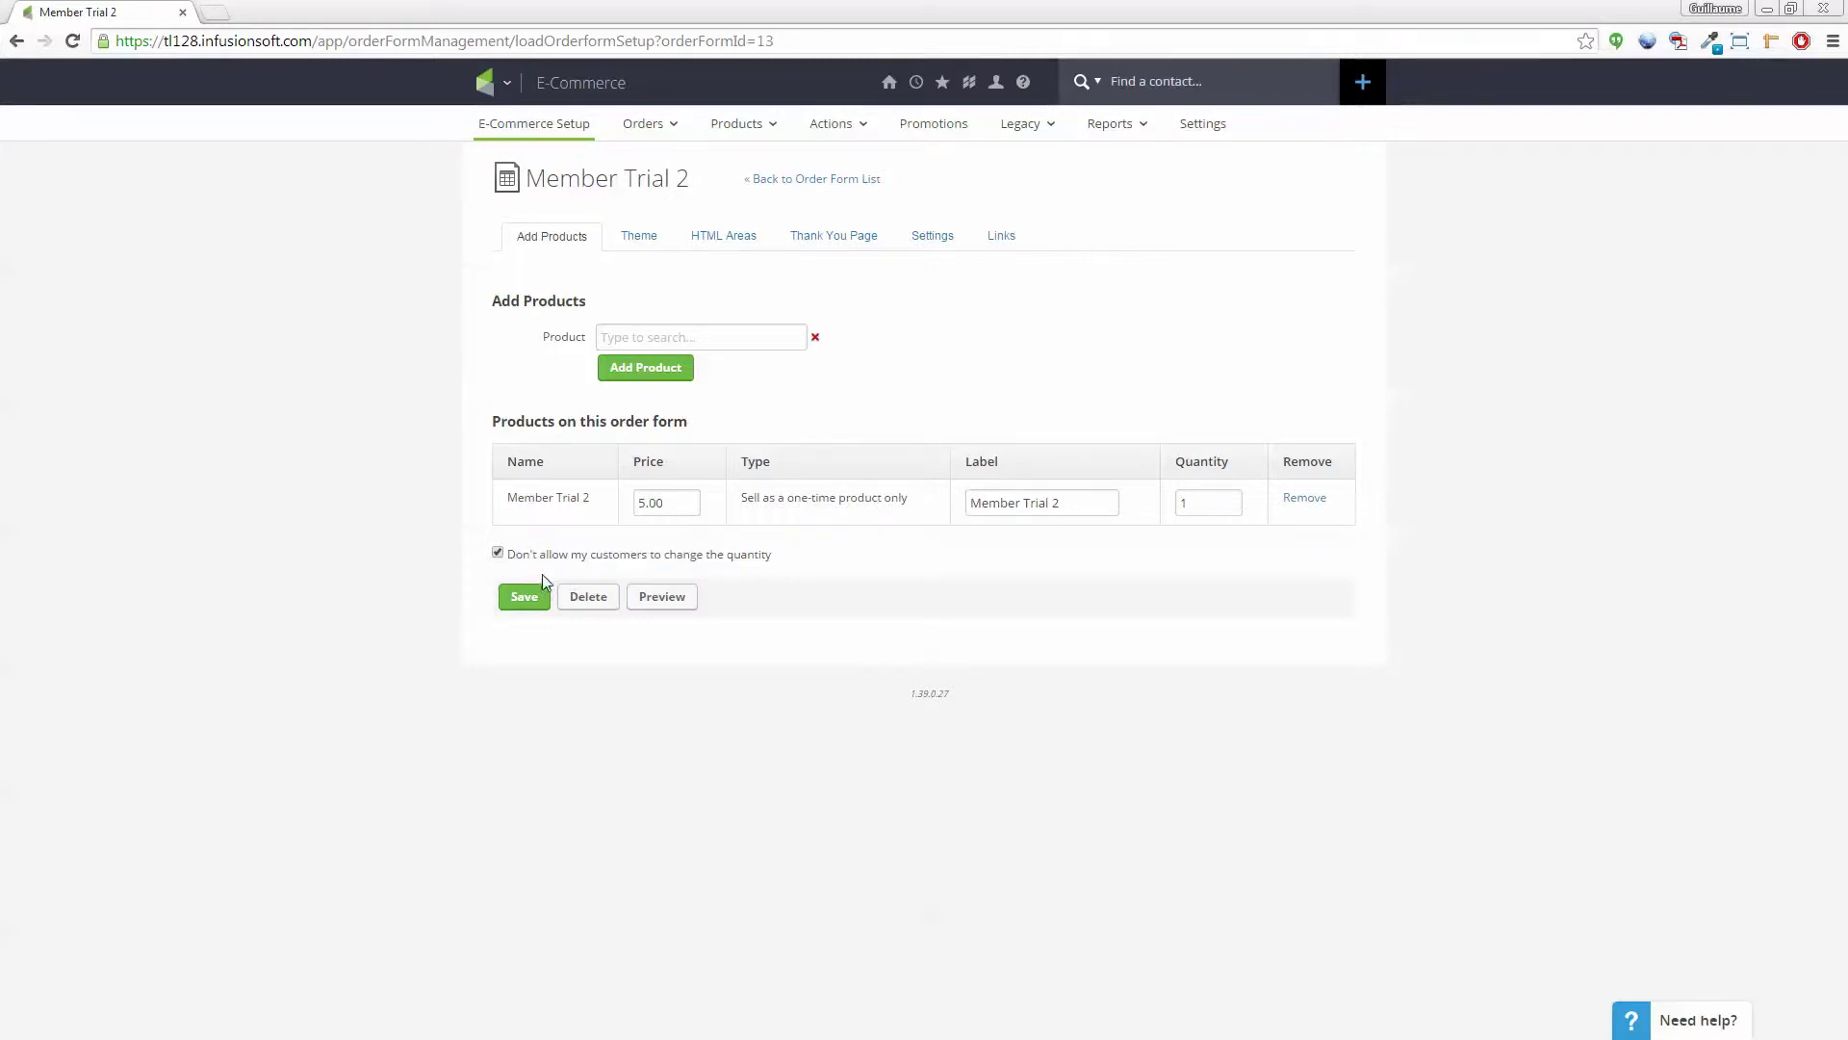
pyautogui.click(526, 601)
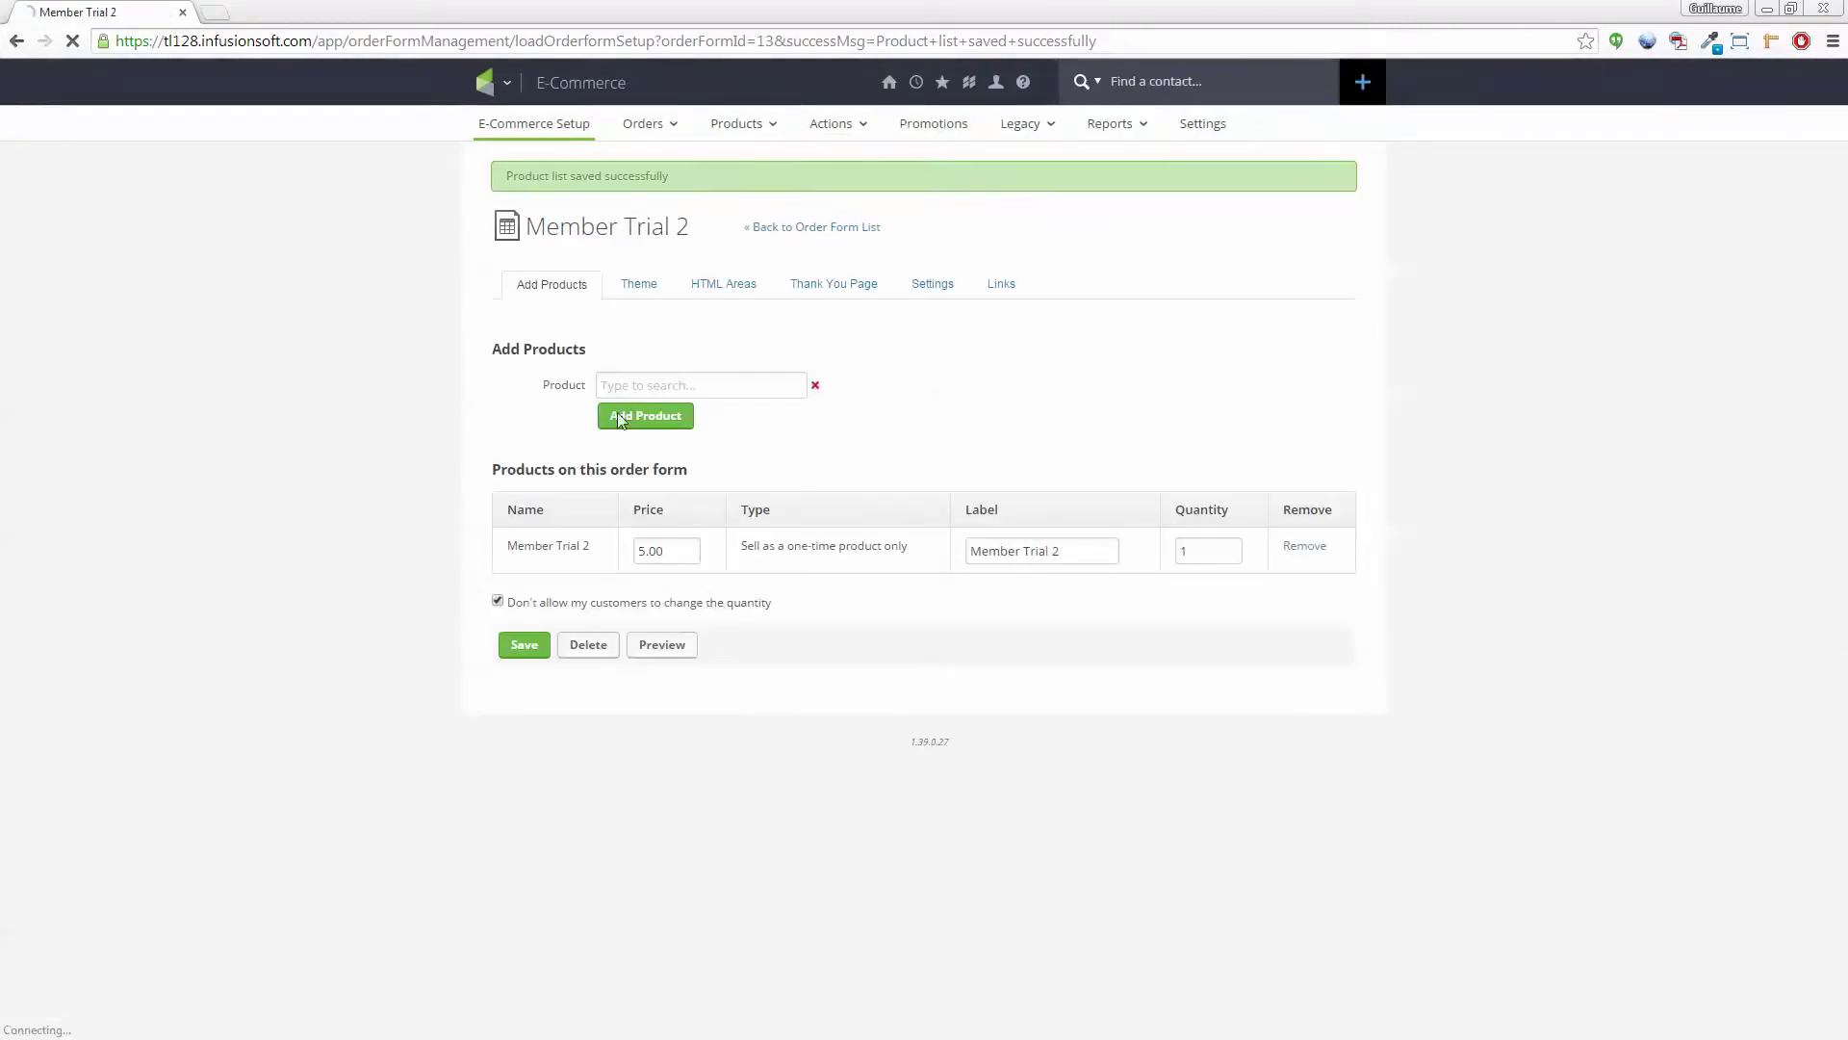
pyautogui.click(638, 285)
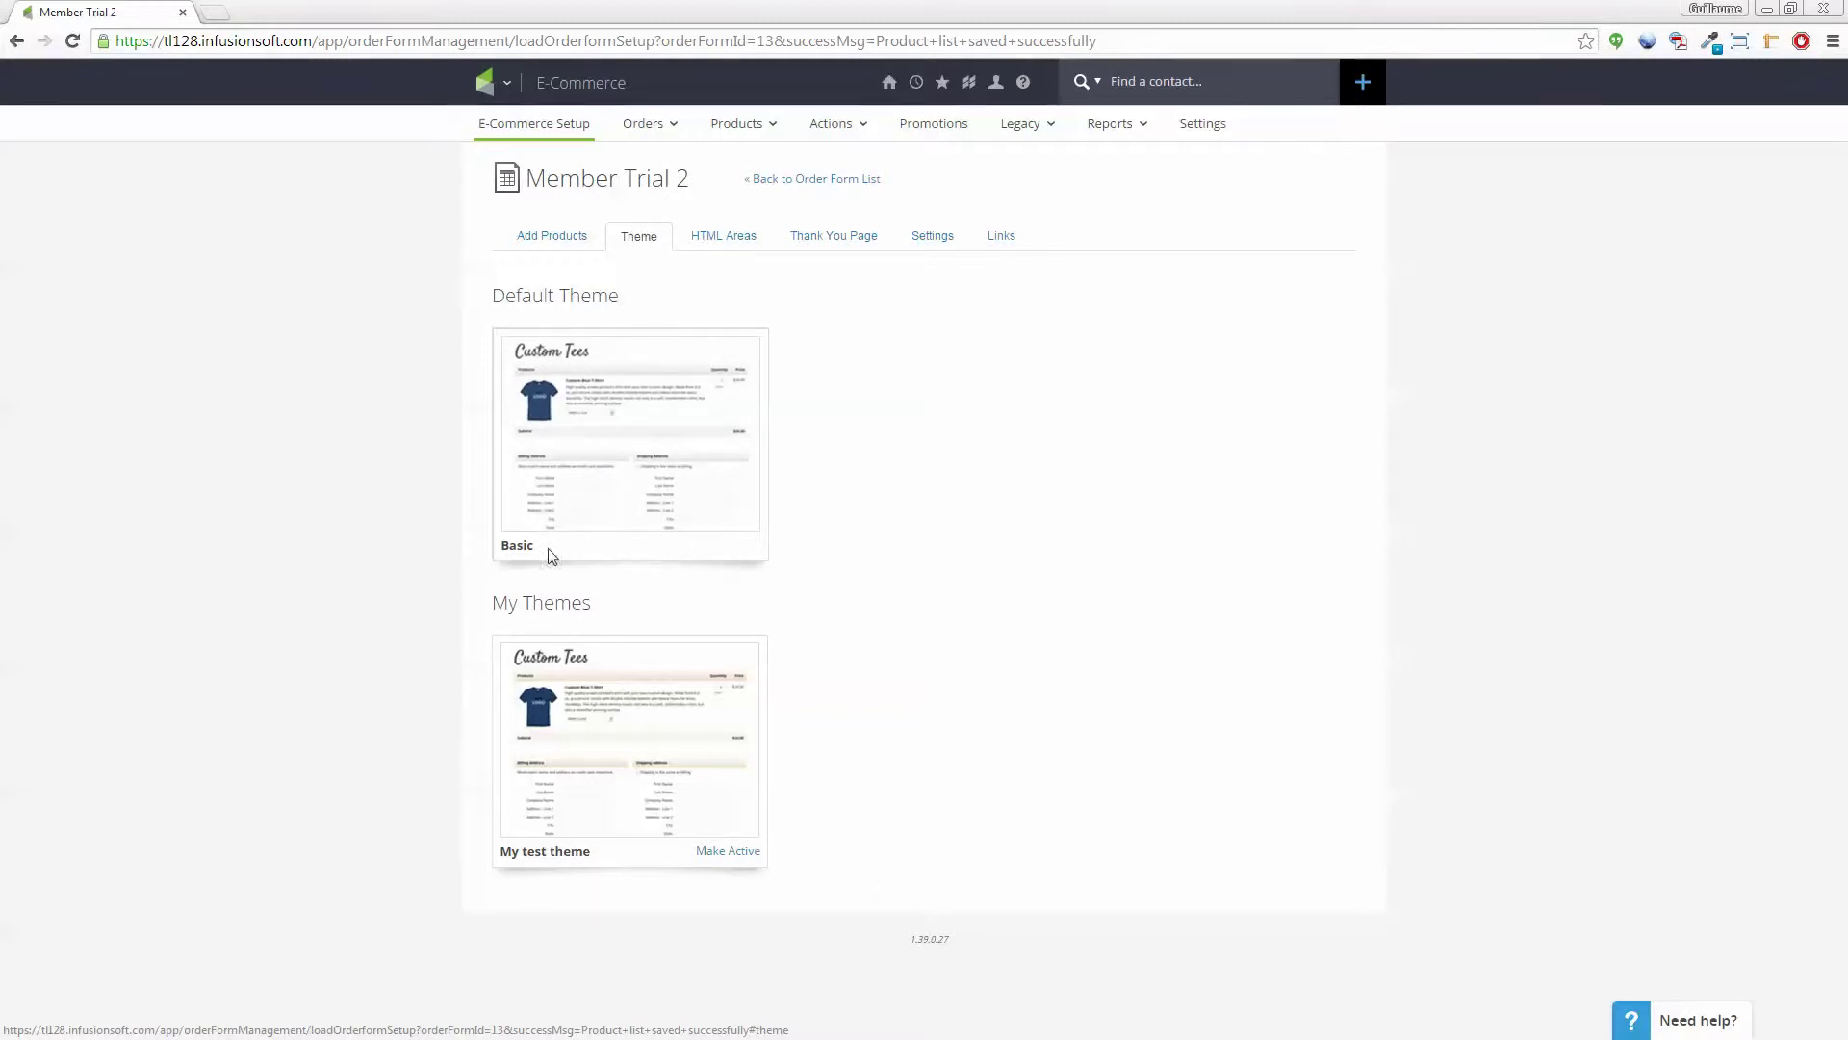
pyautogui.click(724, 238)
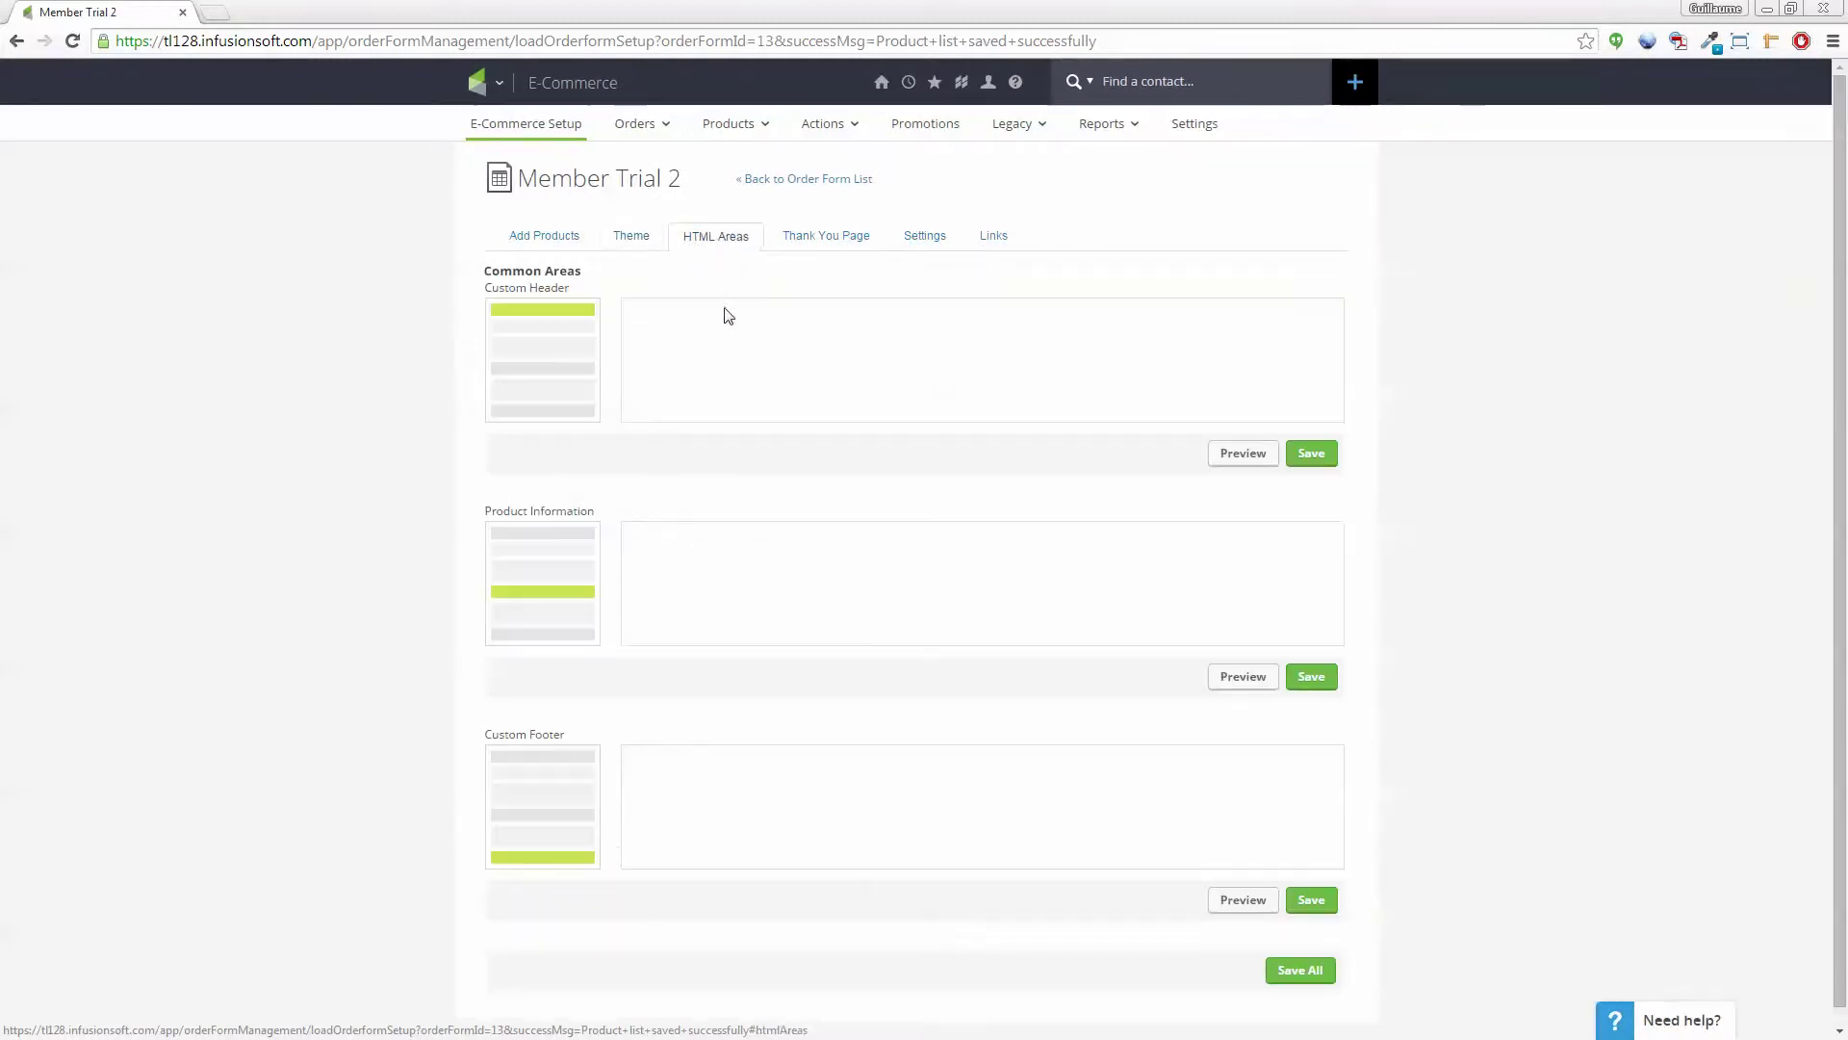
pyautogui.click(812, 240)
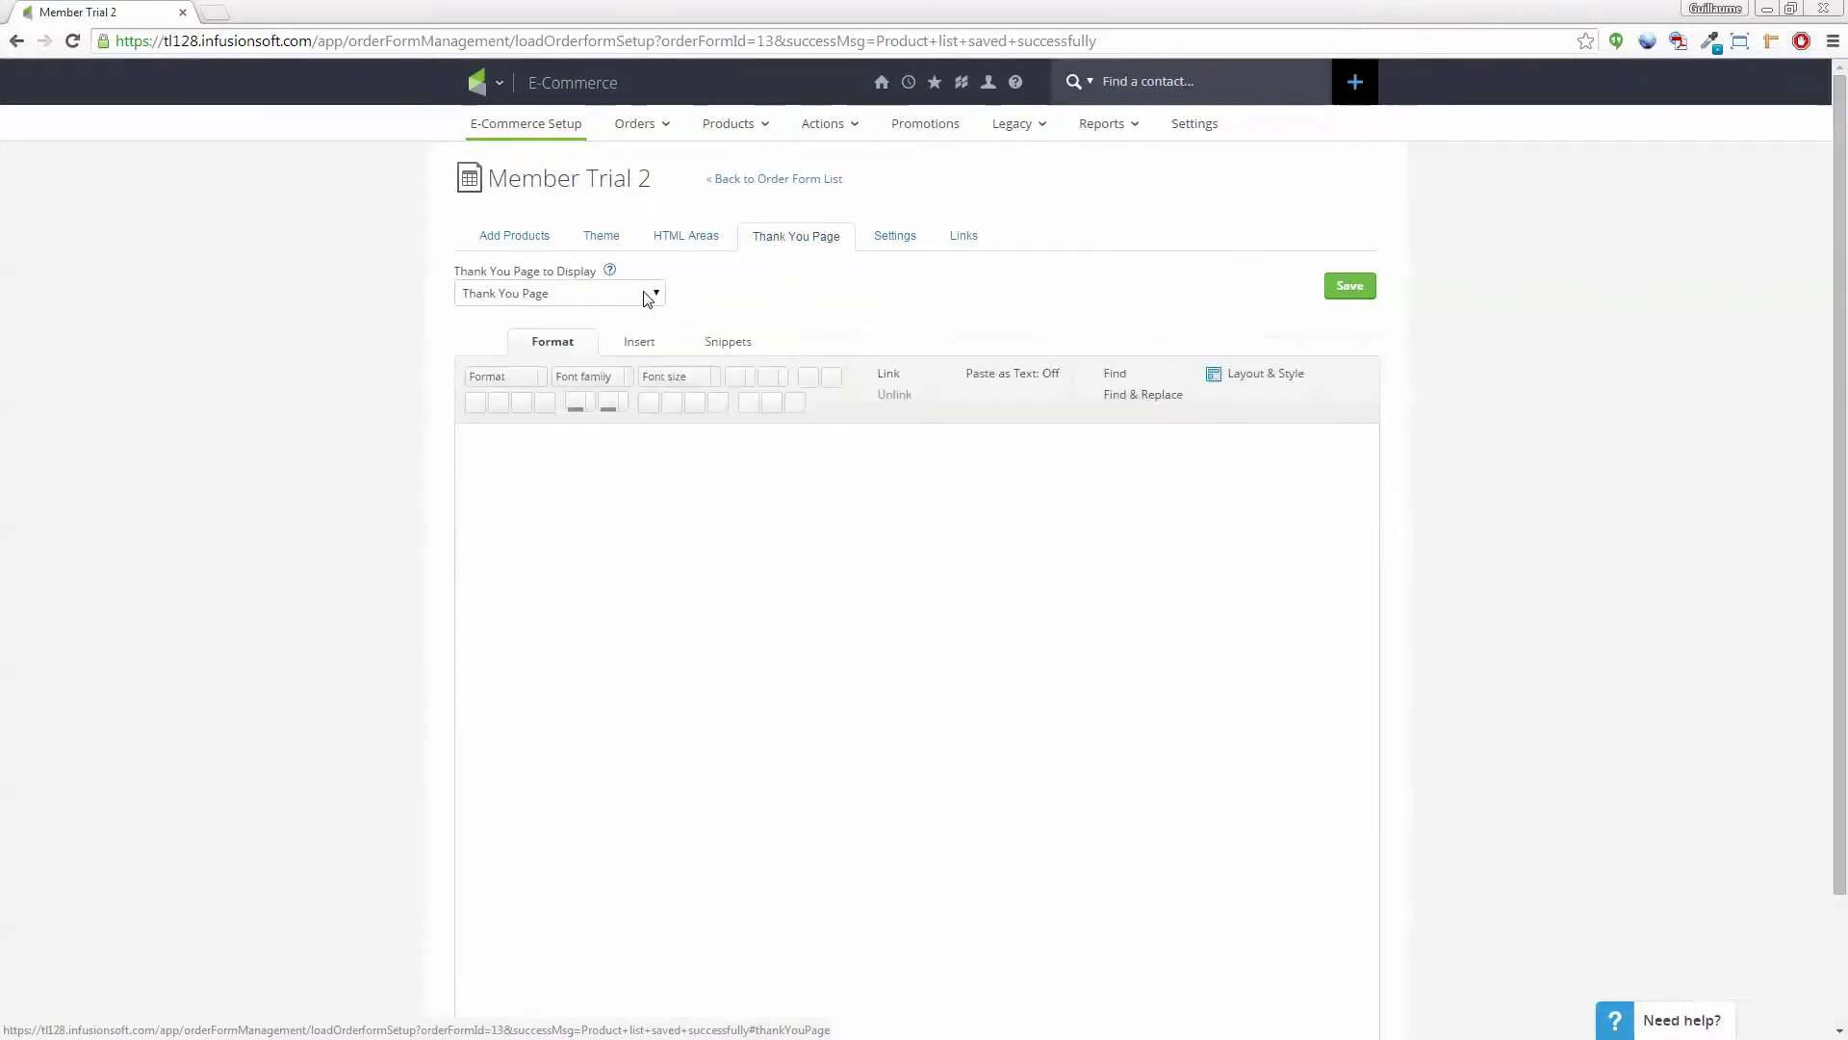
pyautogui.click(647, 297)
pyautogui.click(654, 297)
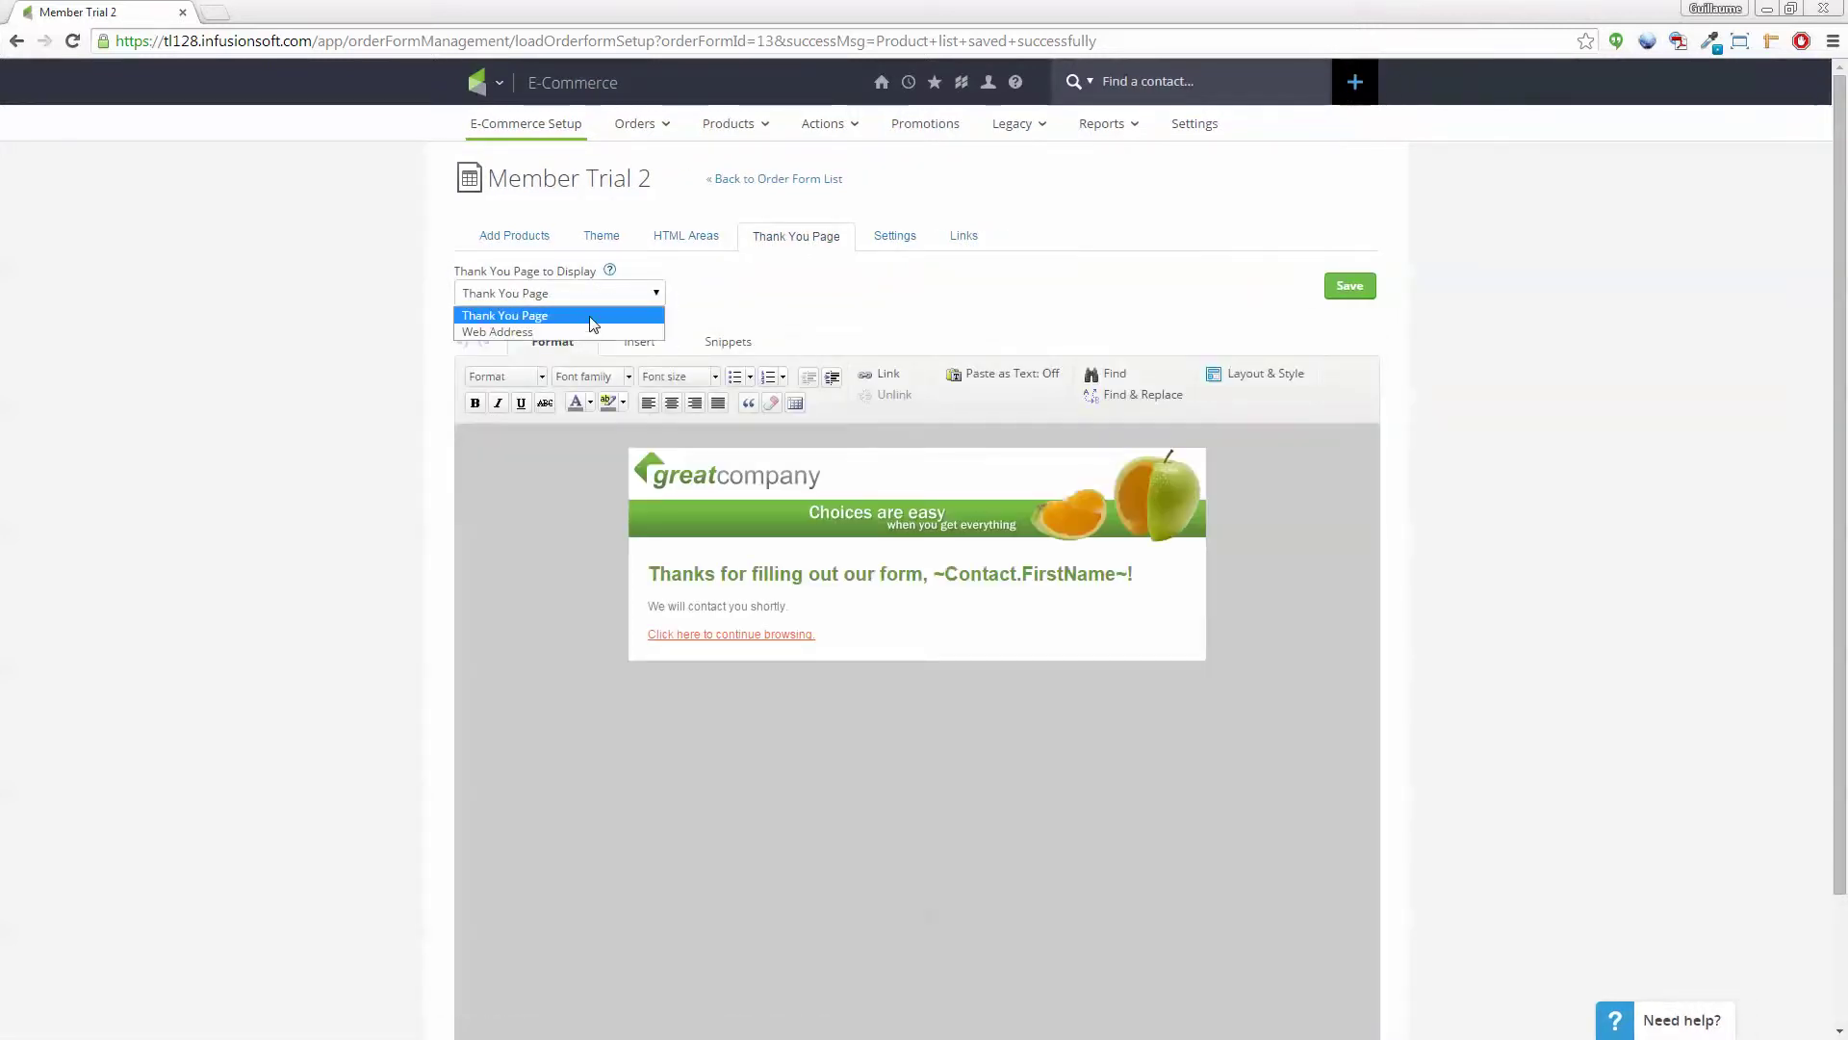
pyautogui.click(529, 333)
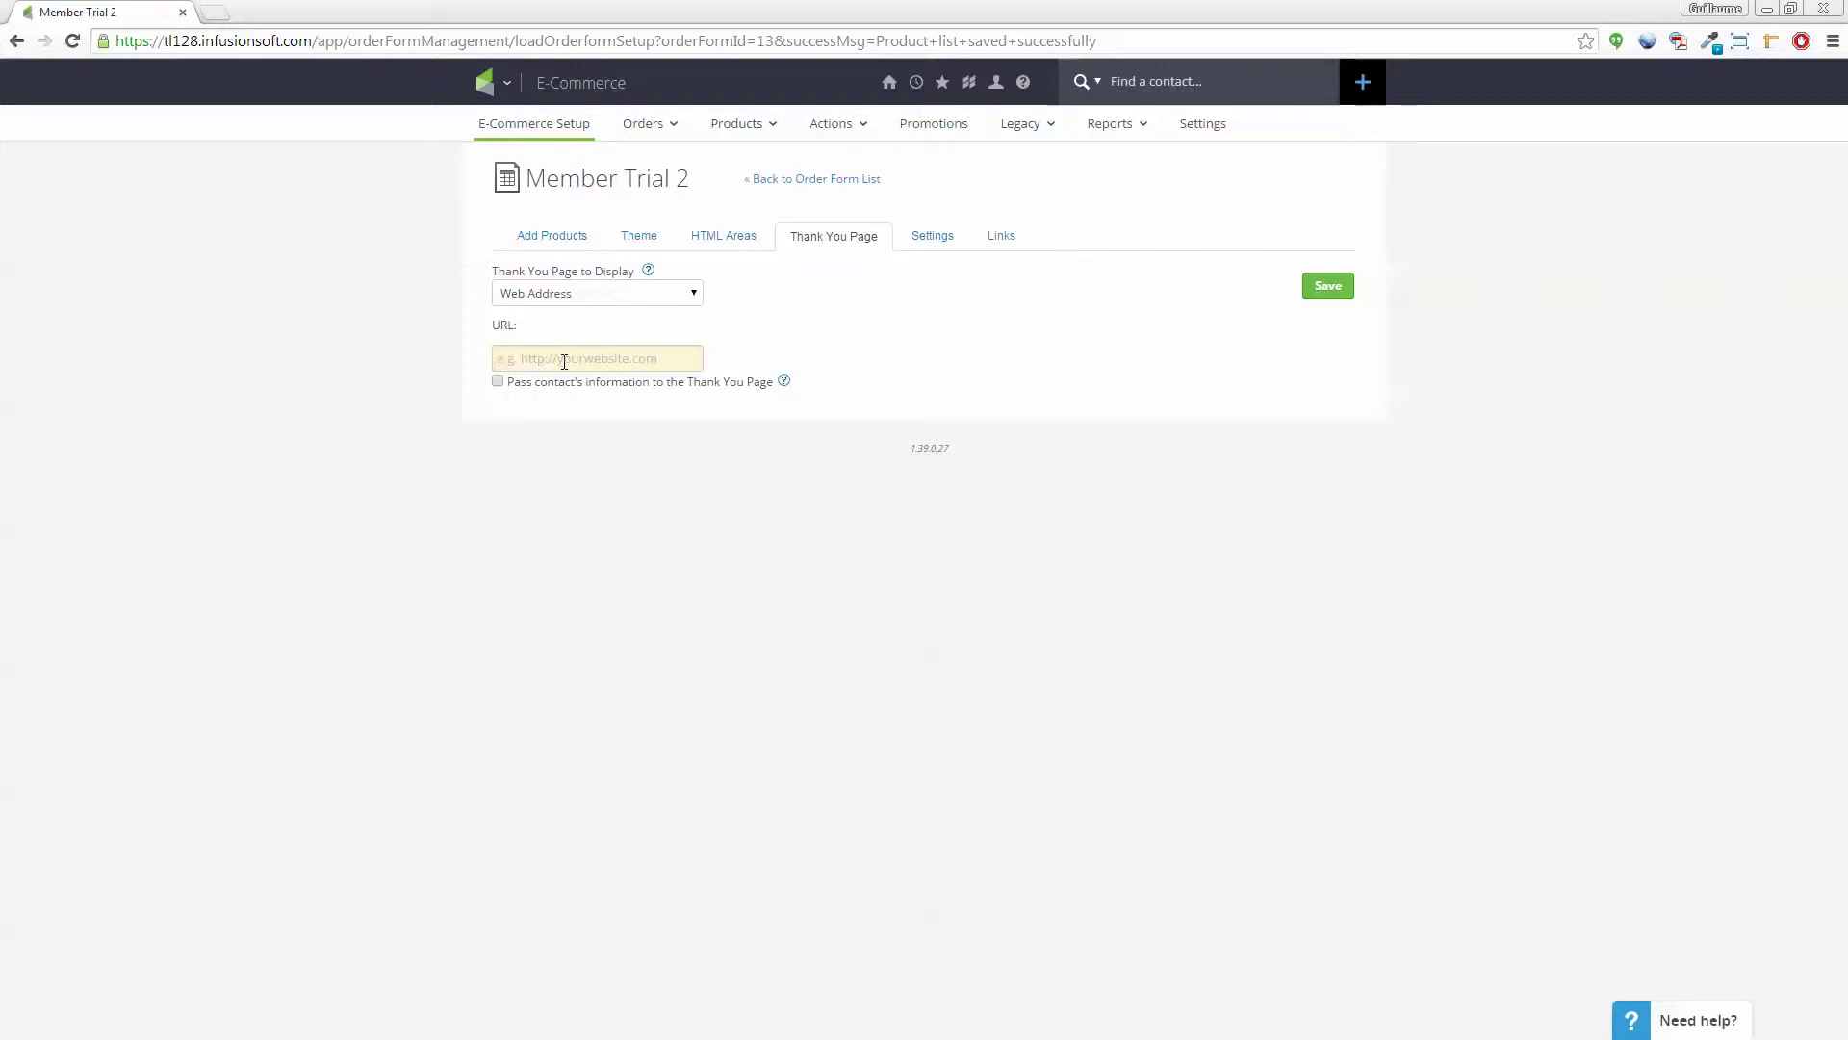
pyautogui.write('http')
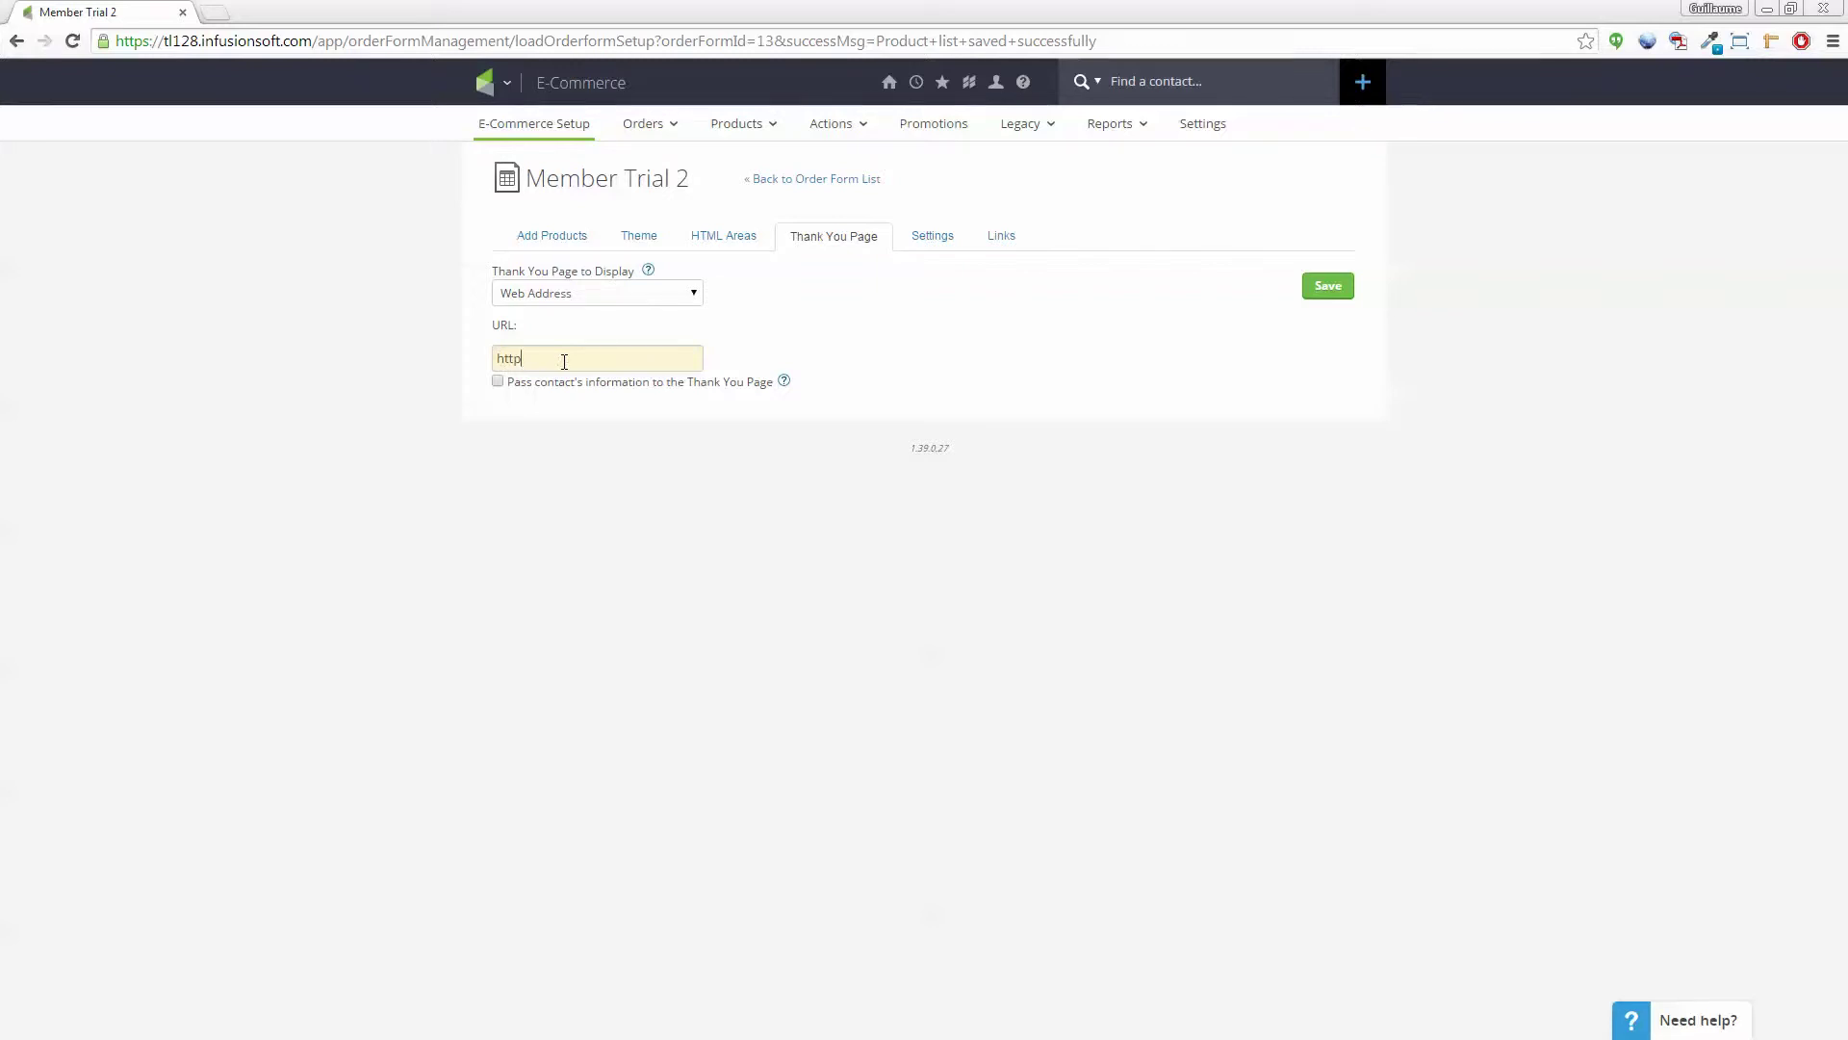
pyautogui.press('BackSpace')
pyautogui.write('p://')
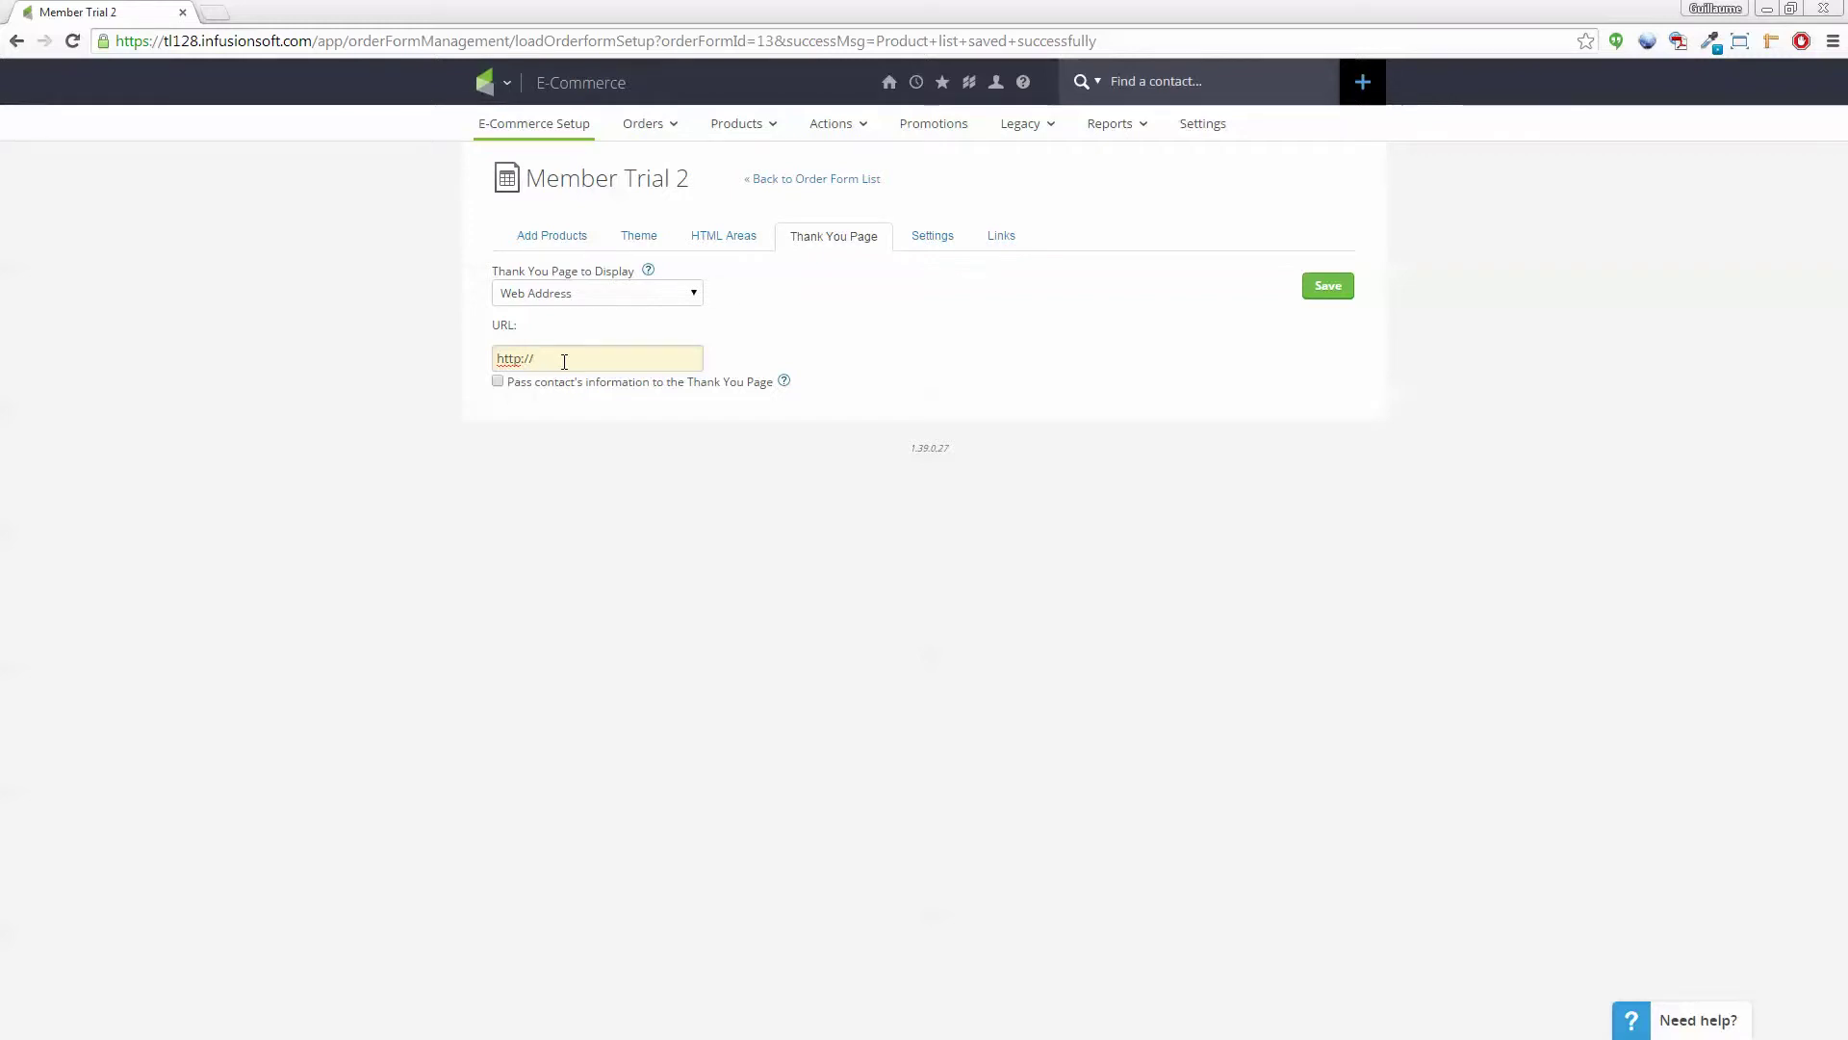
pyautogui.write('yourdomai')
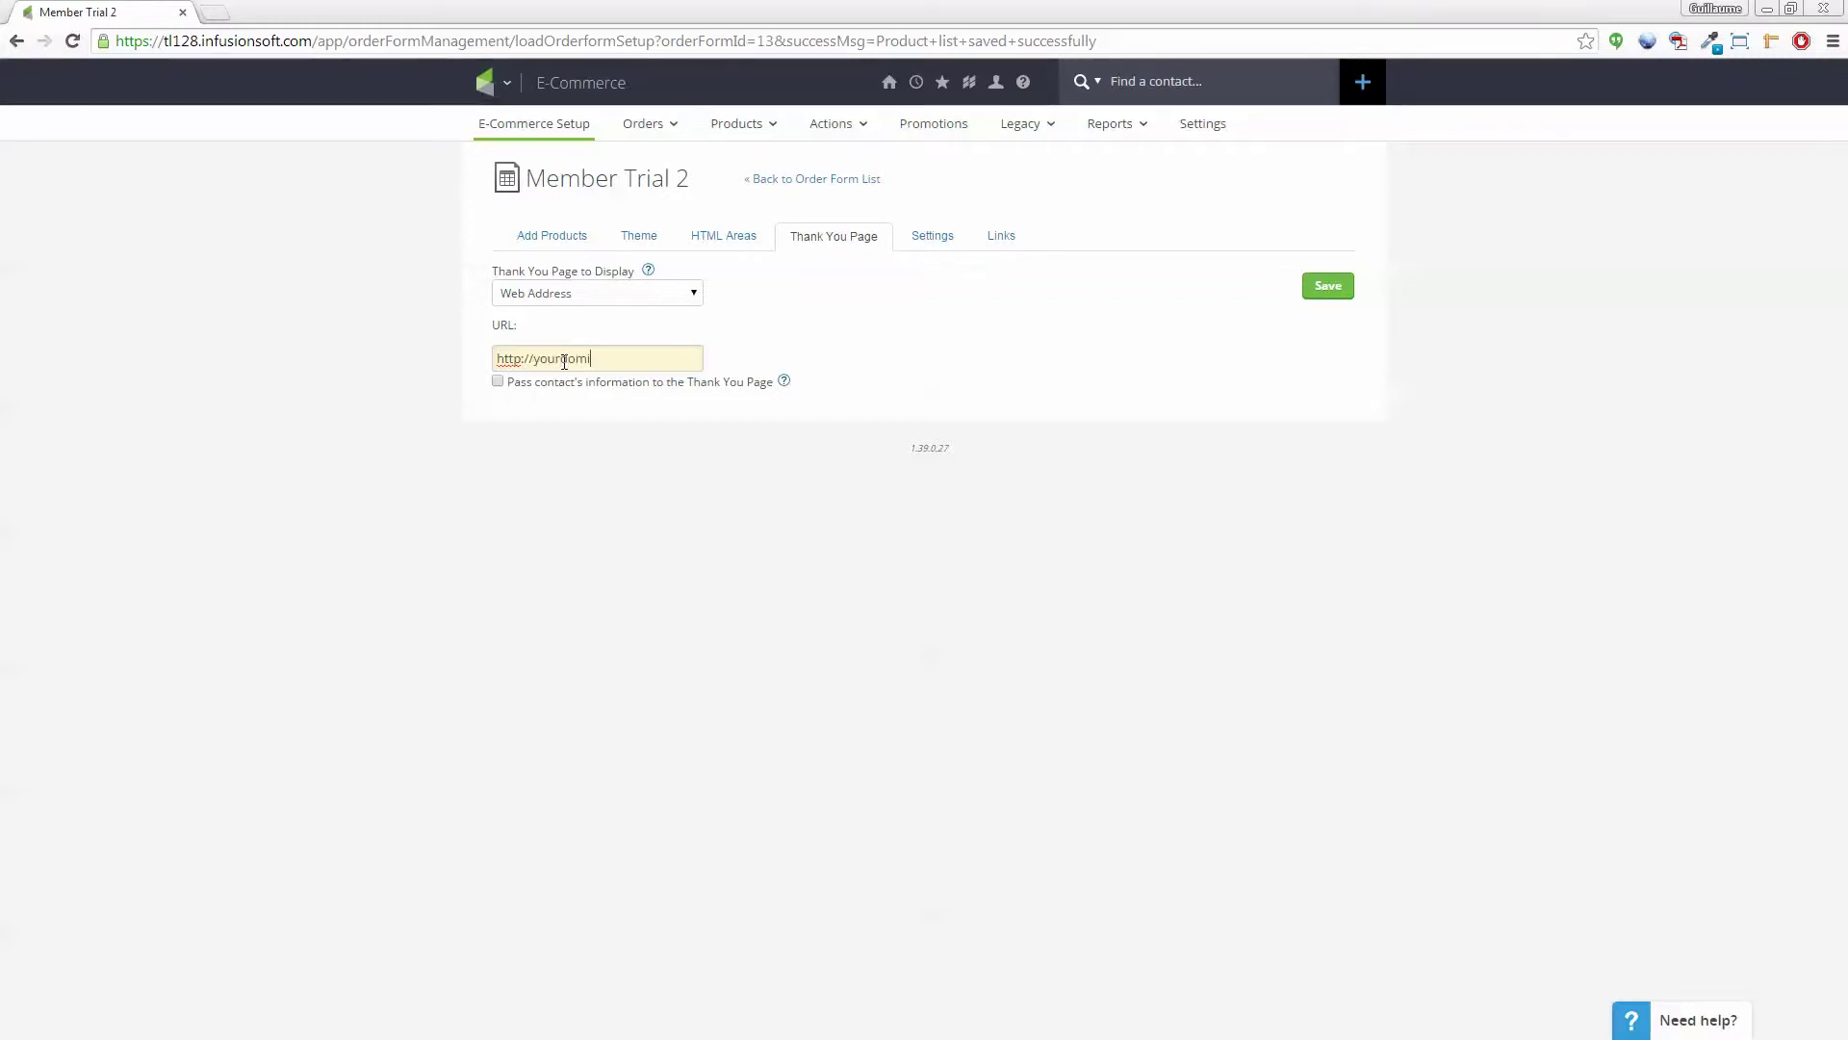
pyautogui.write('n.com/thank-you')
pyautogui.click(498, 383)
# Save the thank-you redirect and switch the order form to its own merchant account
pyautogui.click(1328, 289)
pyautogui.click(931, 284)
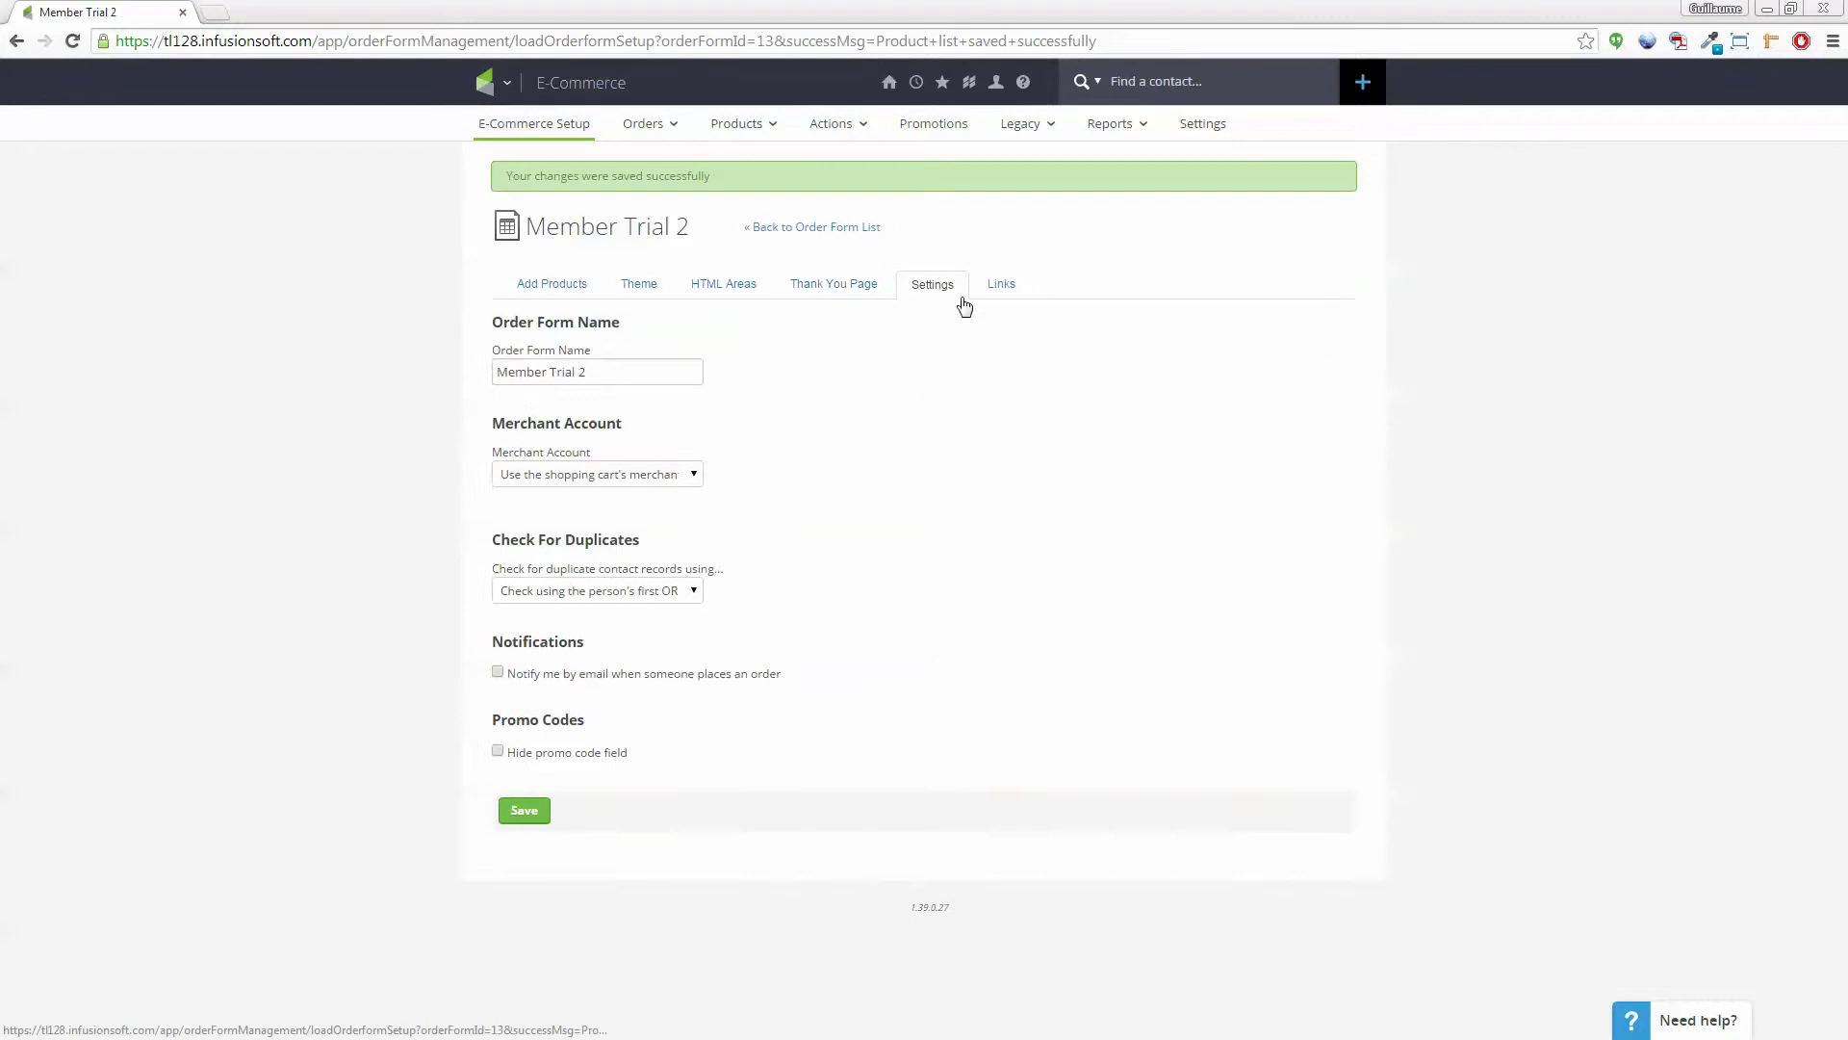
pyautogui.click(631, 426)
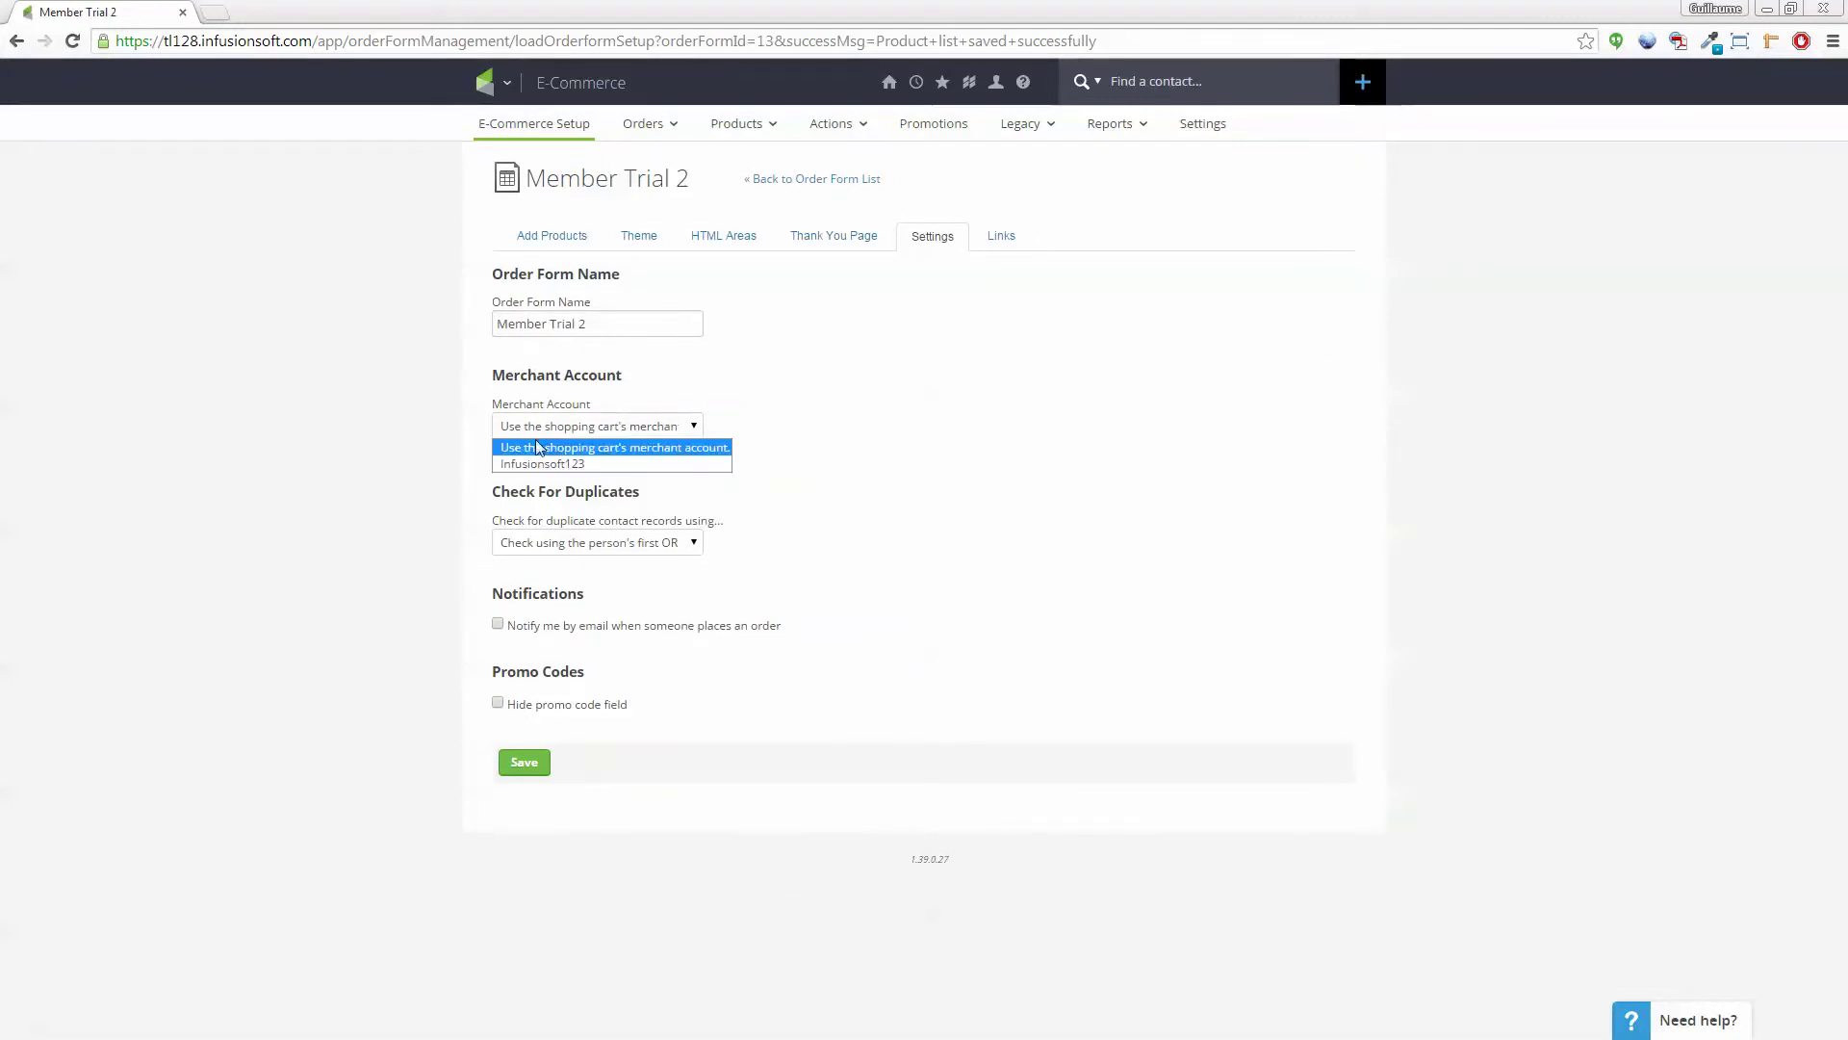
pyautogui.click(556, 464)
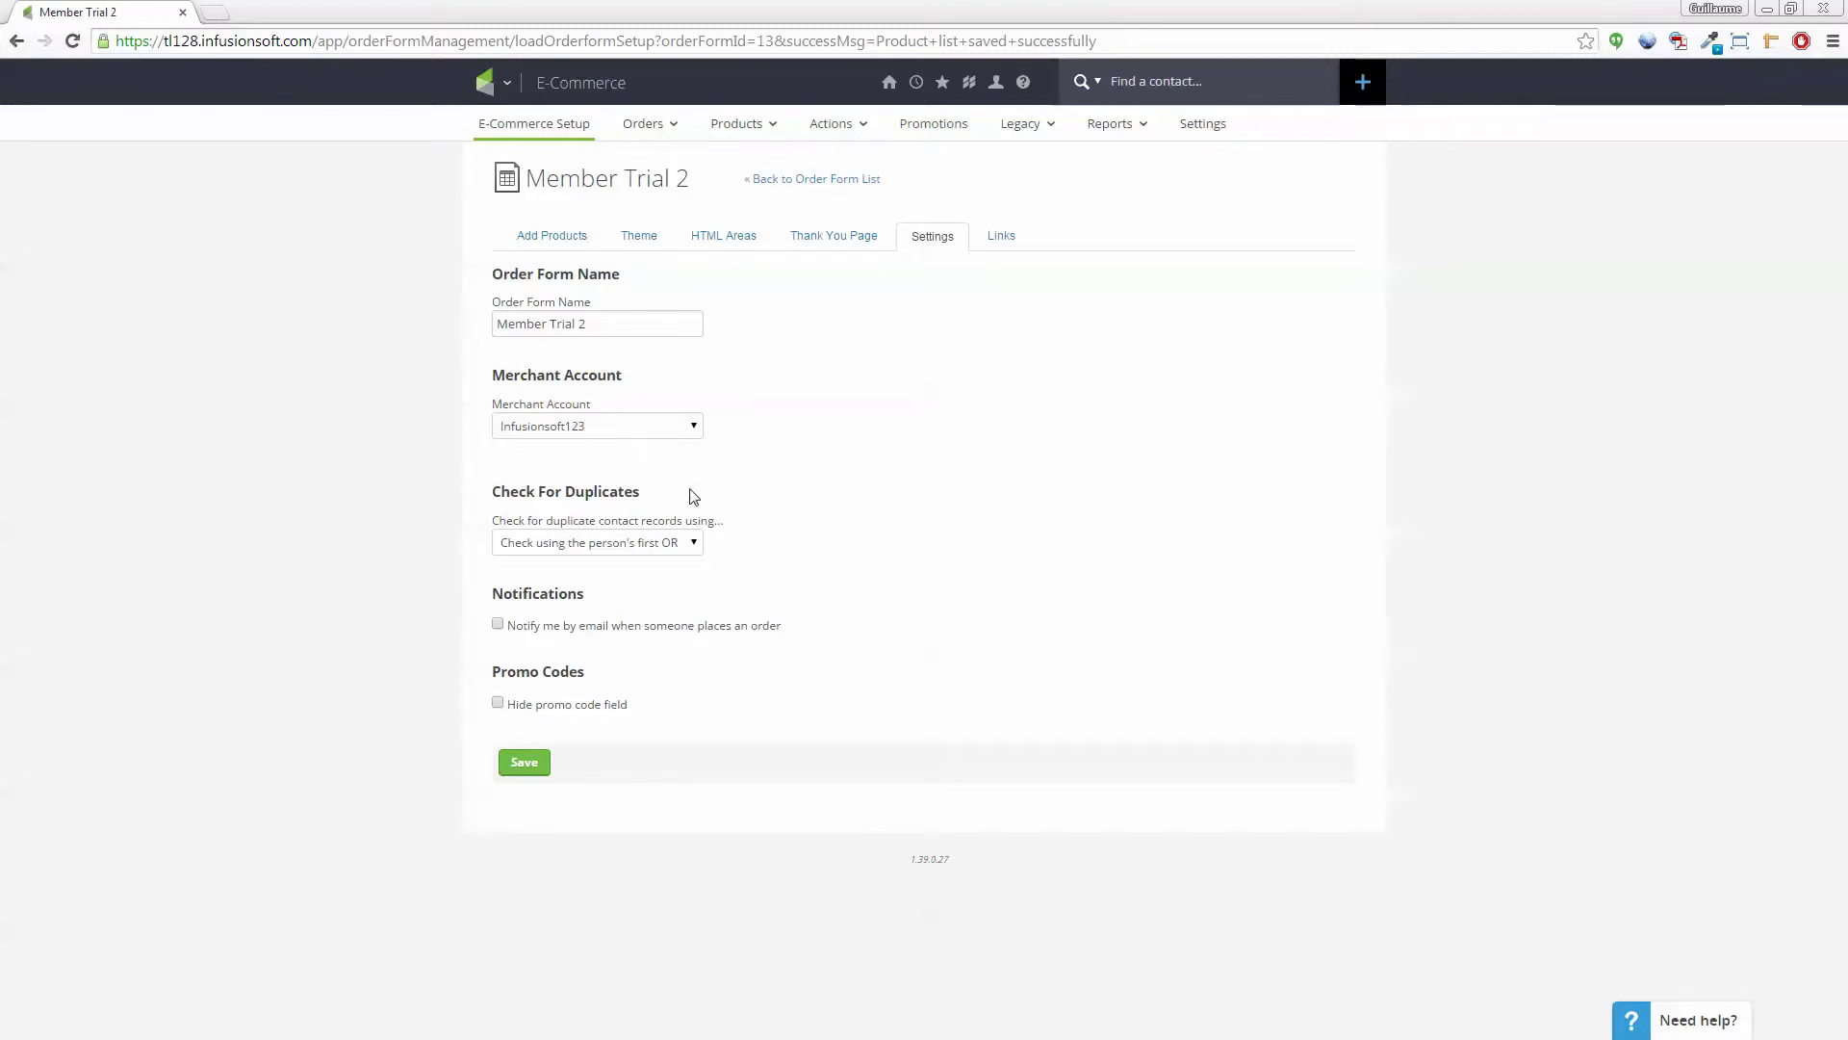
# Set Check For Duplicates to email address and save the order form settings
pyautogui.click(658, 542)
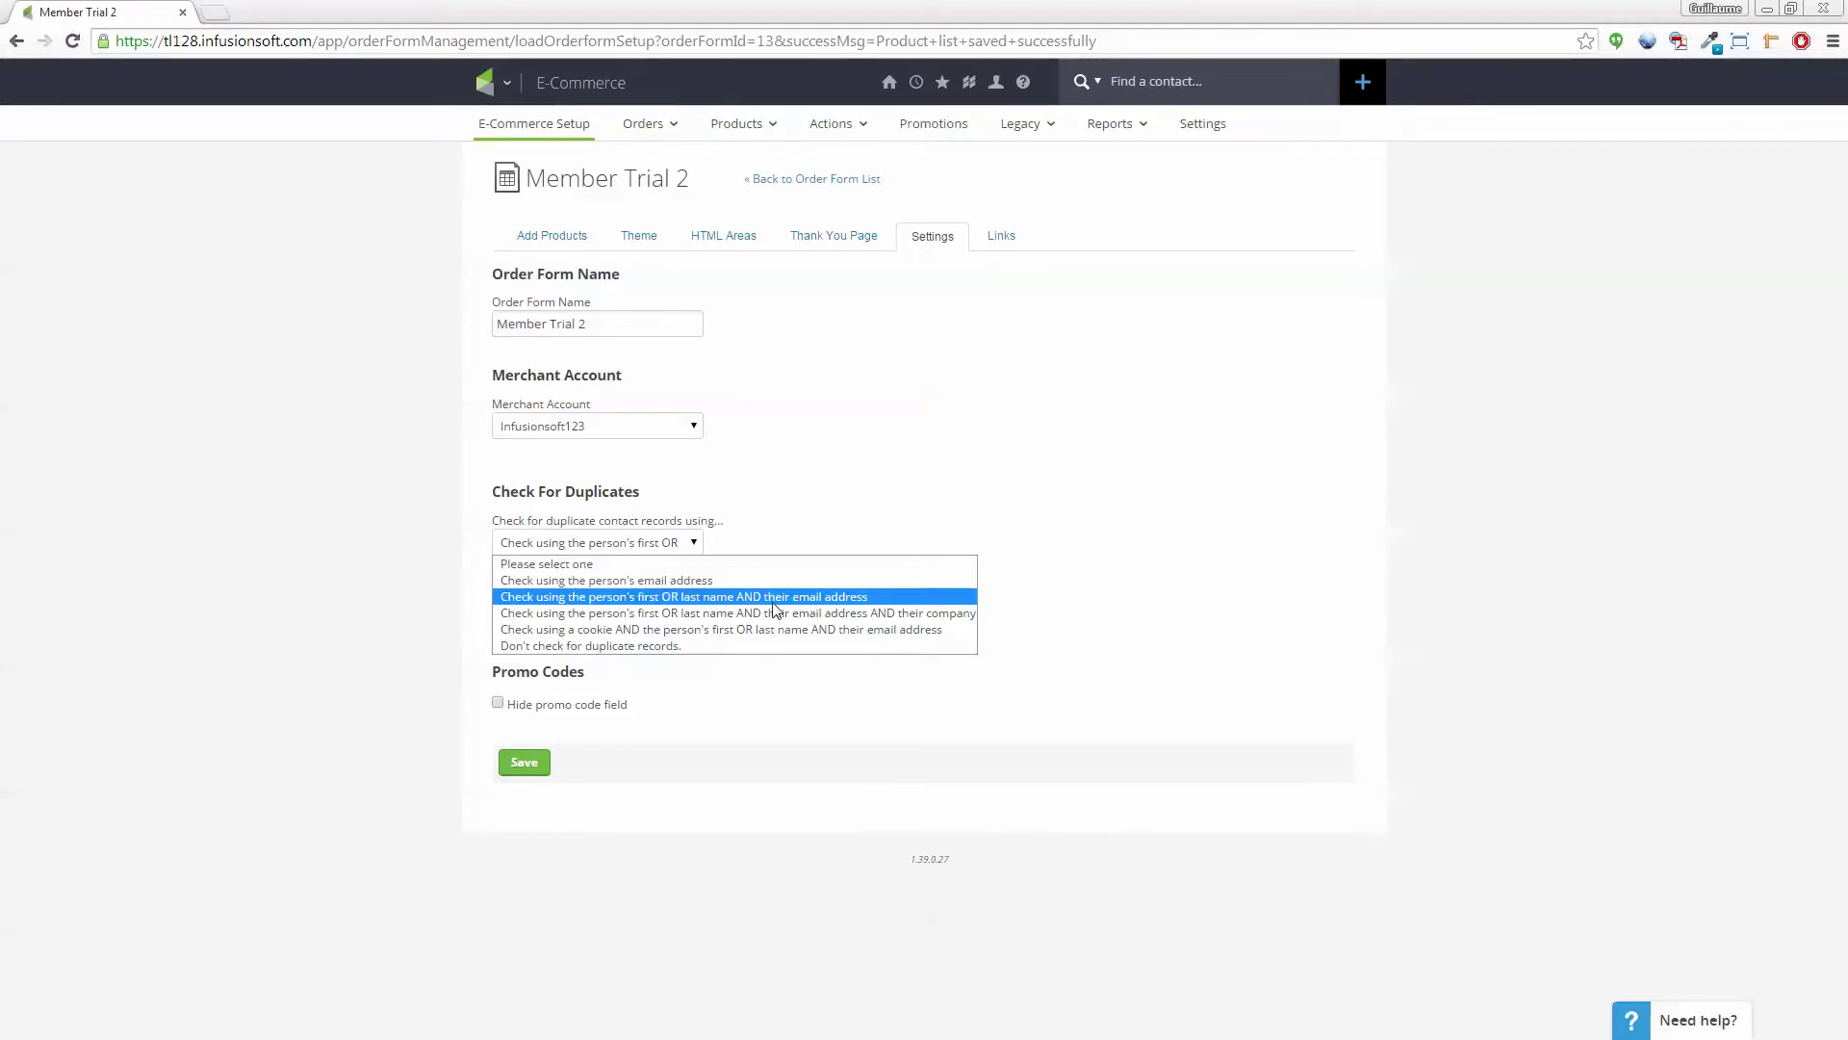
pyautogui.click(644, 581)
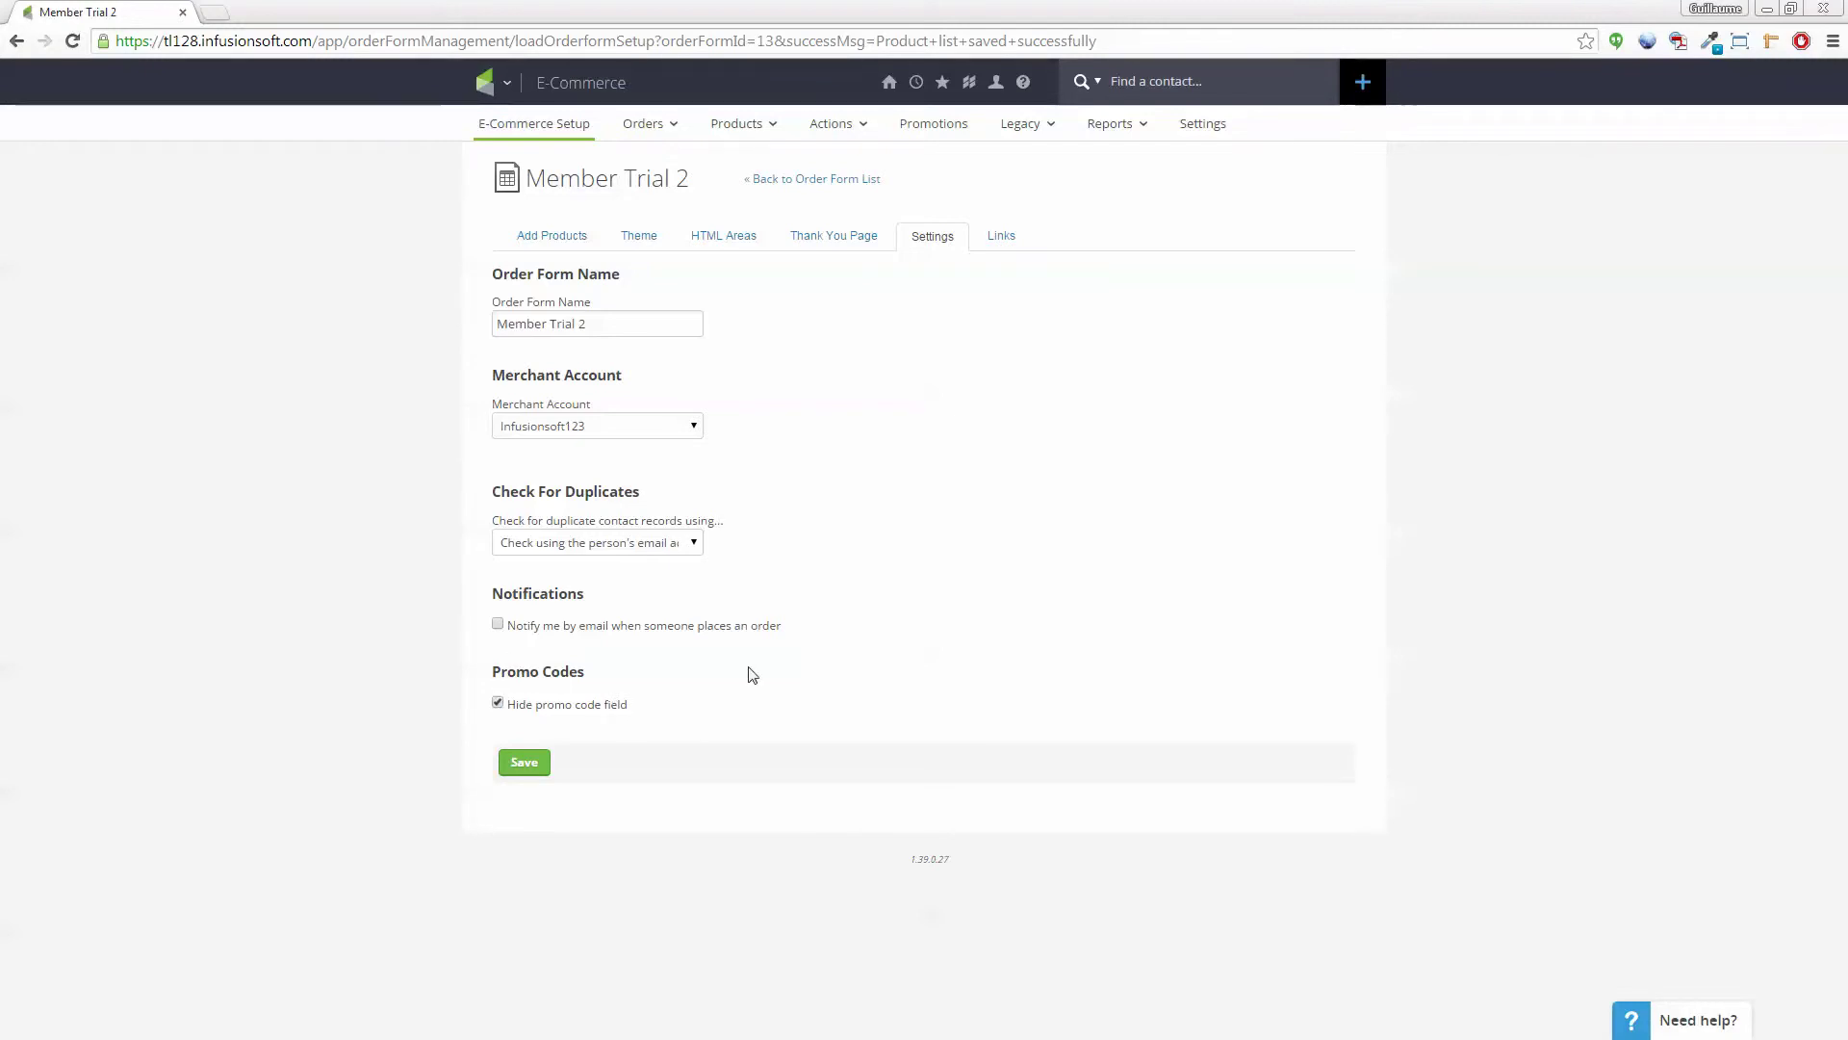
pyautogui.click(524, 760)
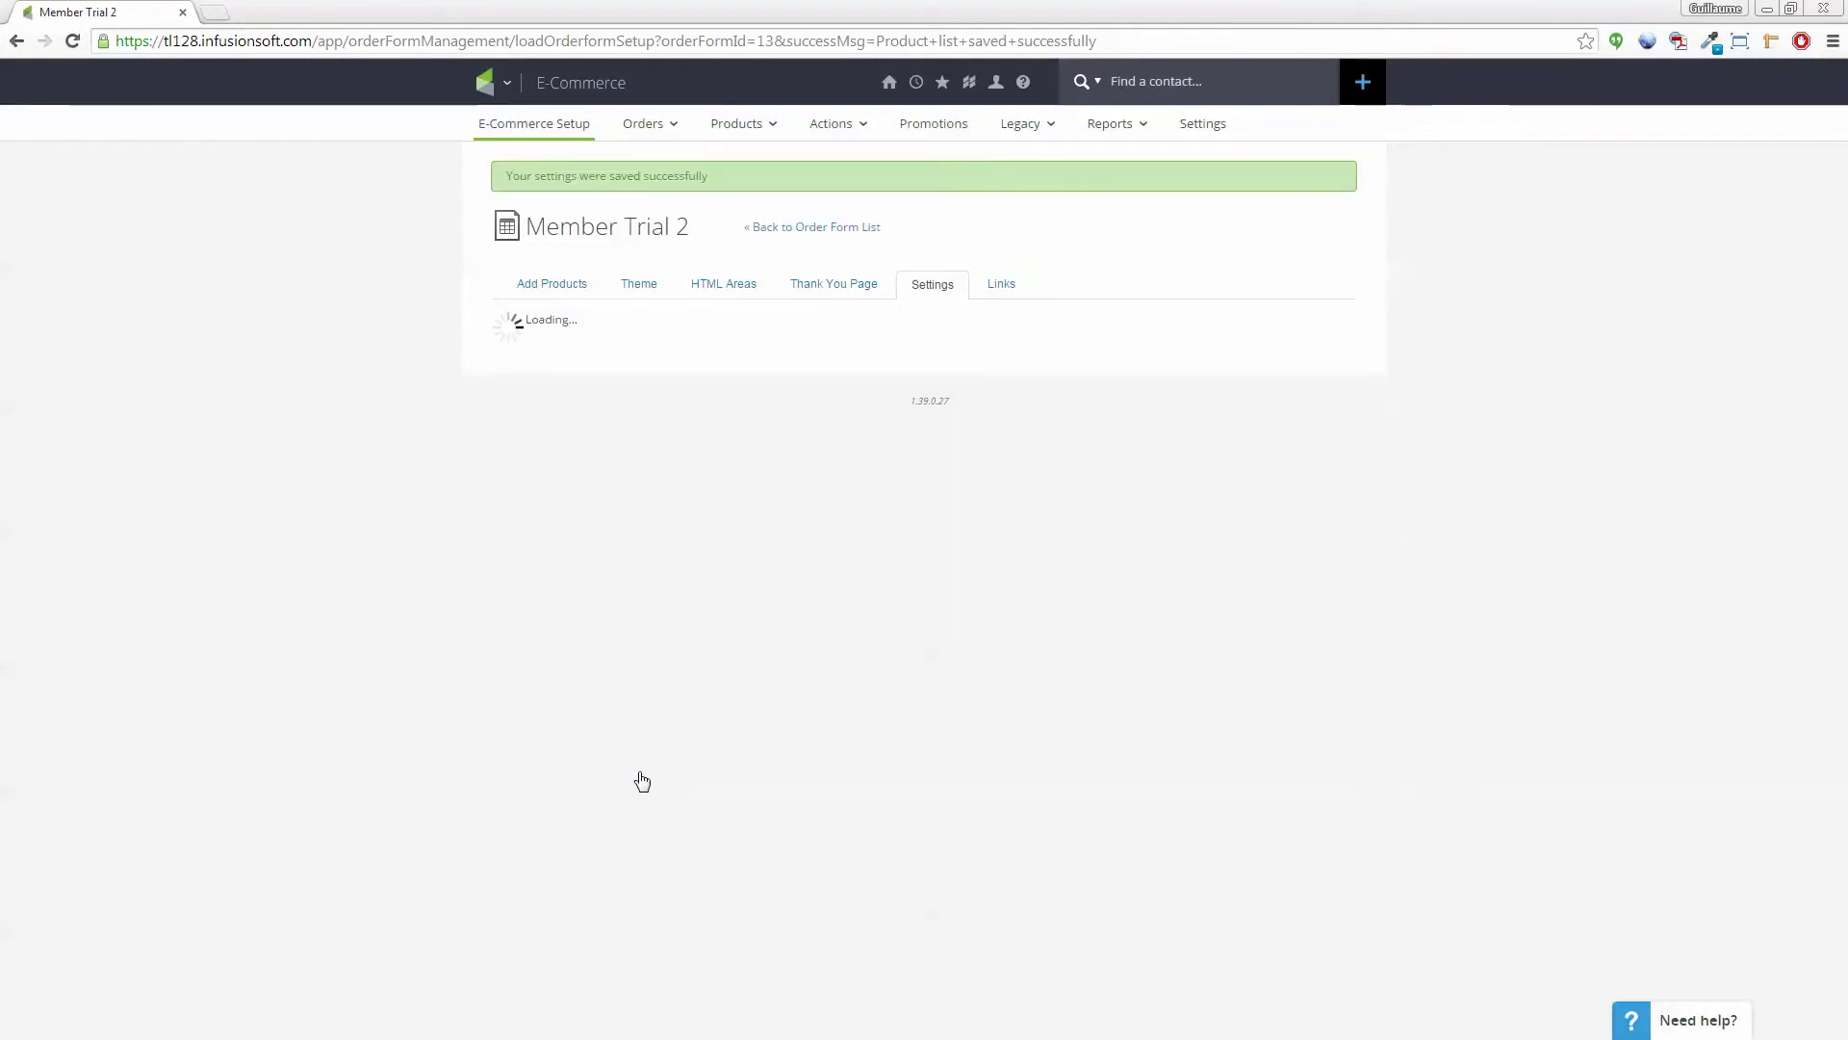
# Change the form's custom URL ending to 'member-trial-2' and save it
pyautogui.click(1002, 252)
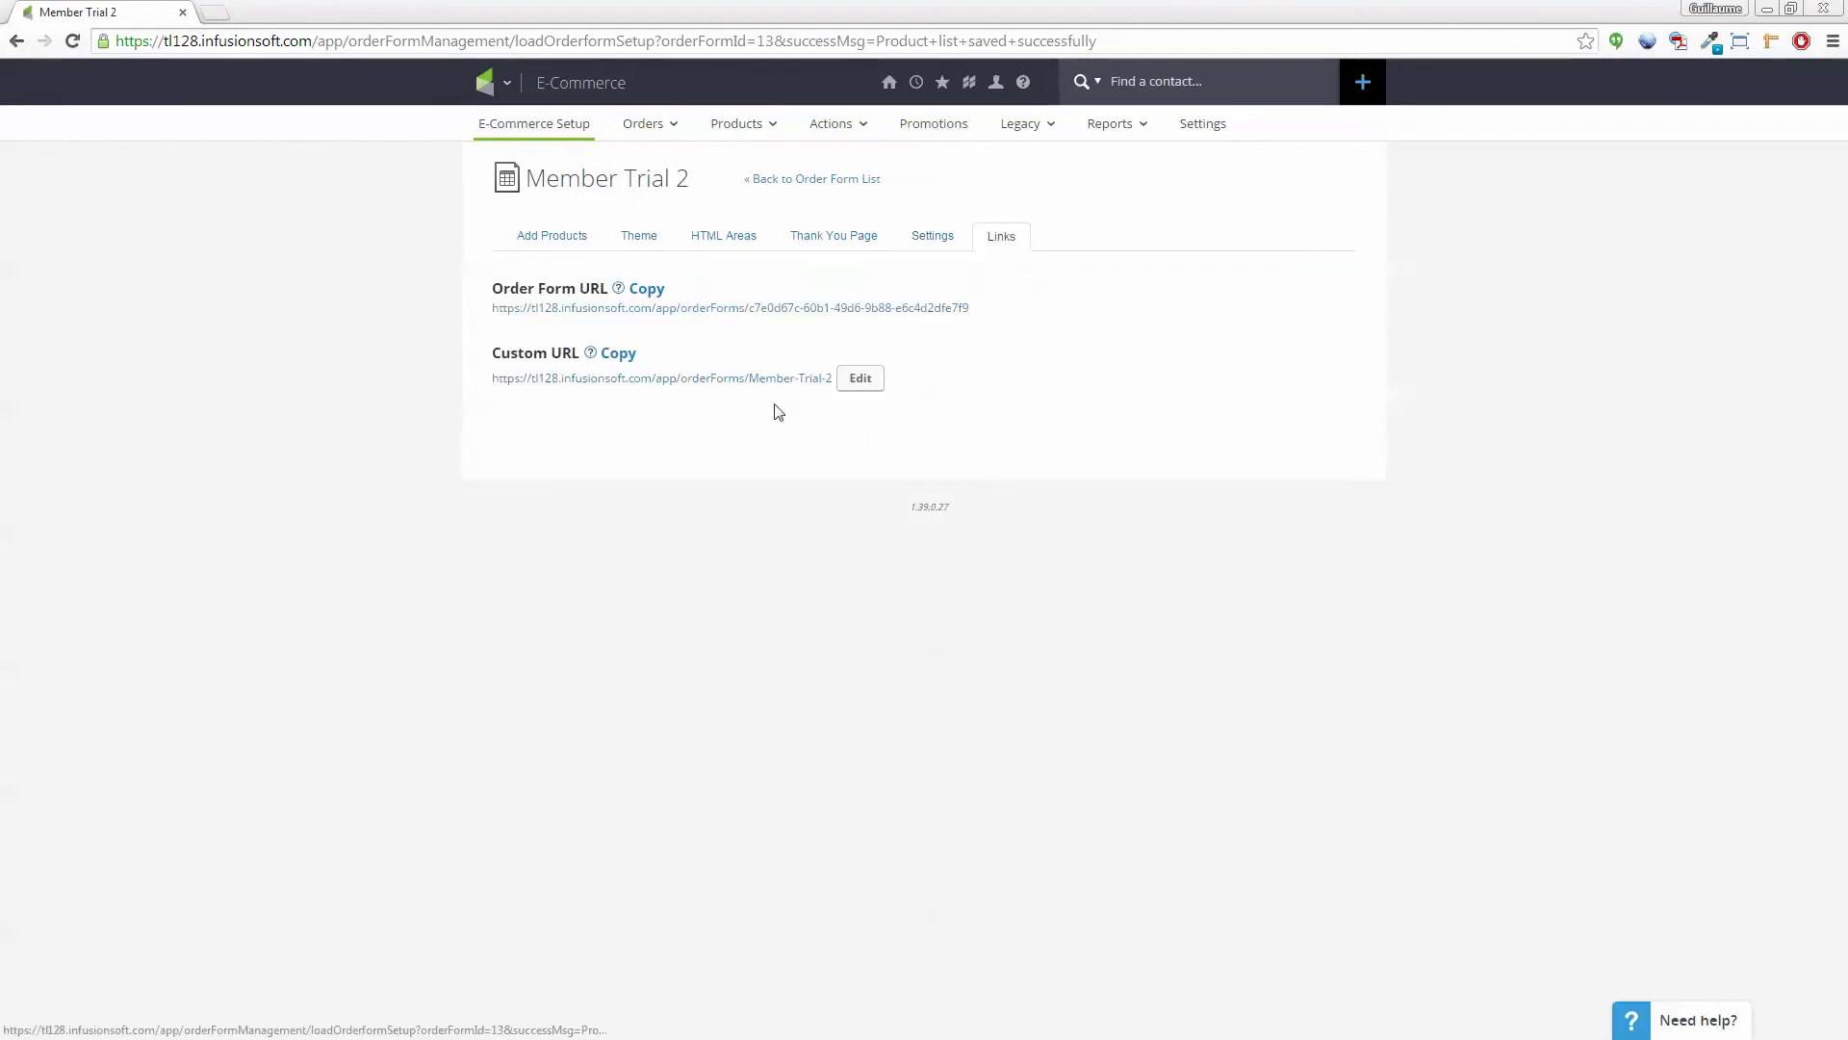
pyautogui.click(859, 379)
pyautogui.moveTo(848, 380); pyautogui.dragTo(638, 356)
pyautogui.write('m')
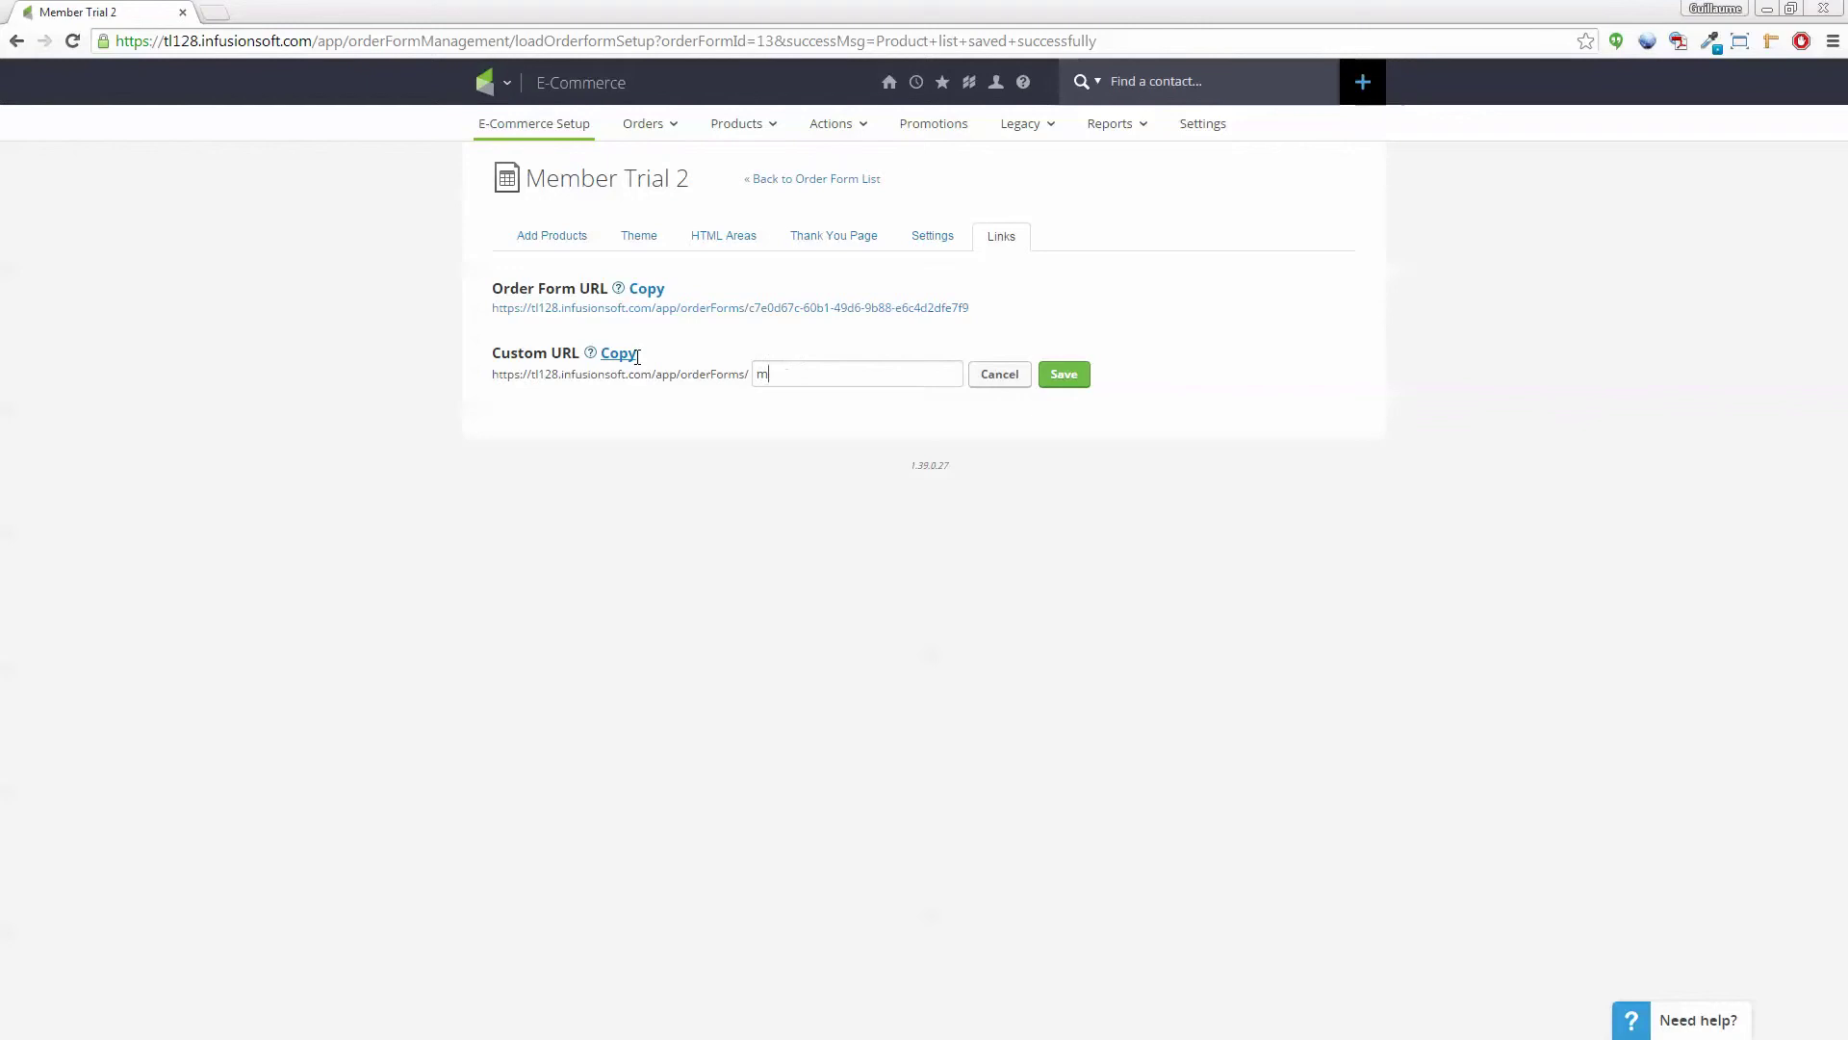
pyautogui.write('ember-t')
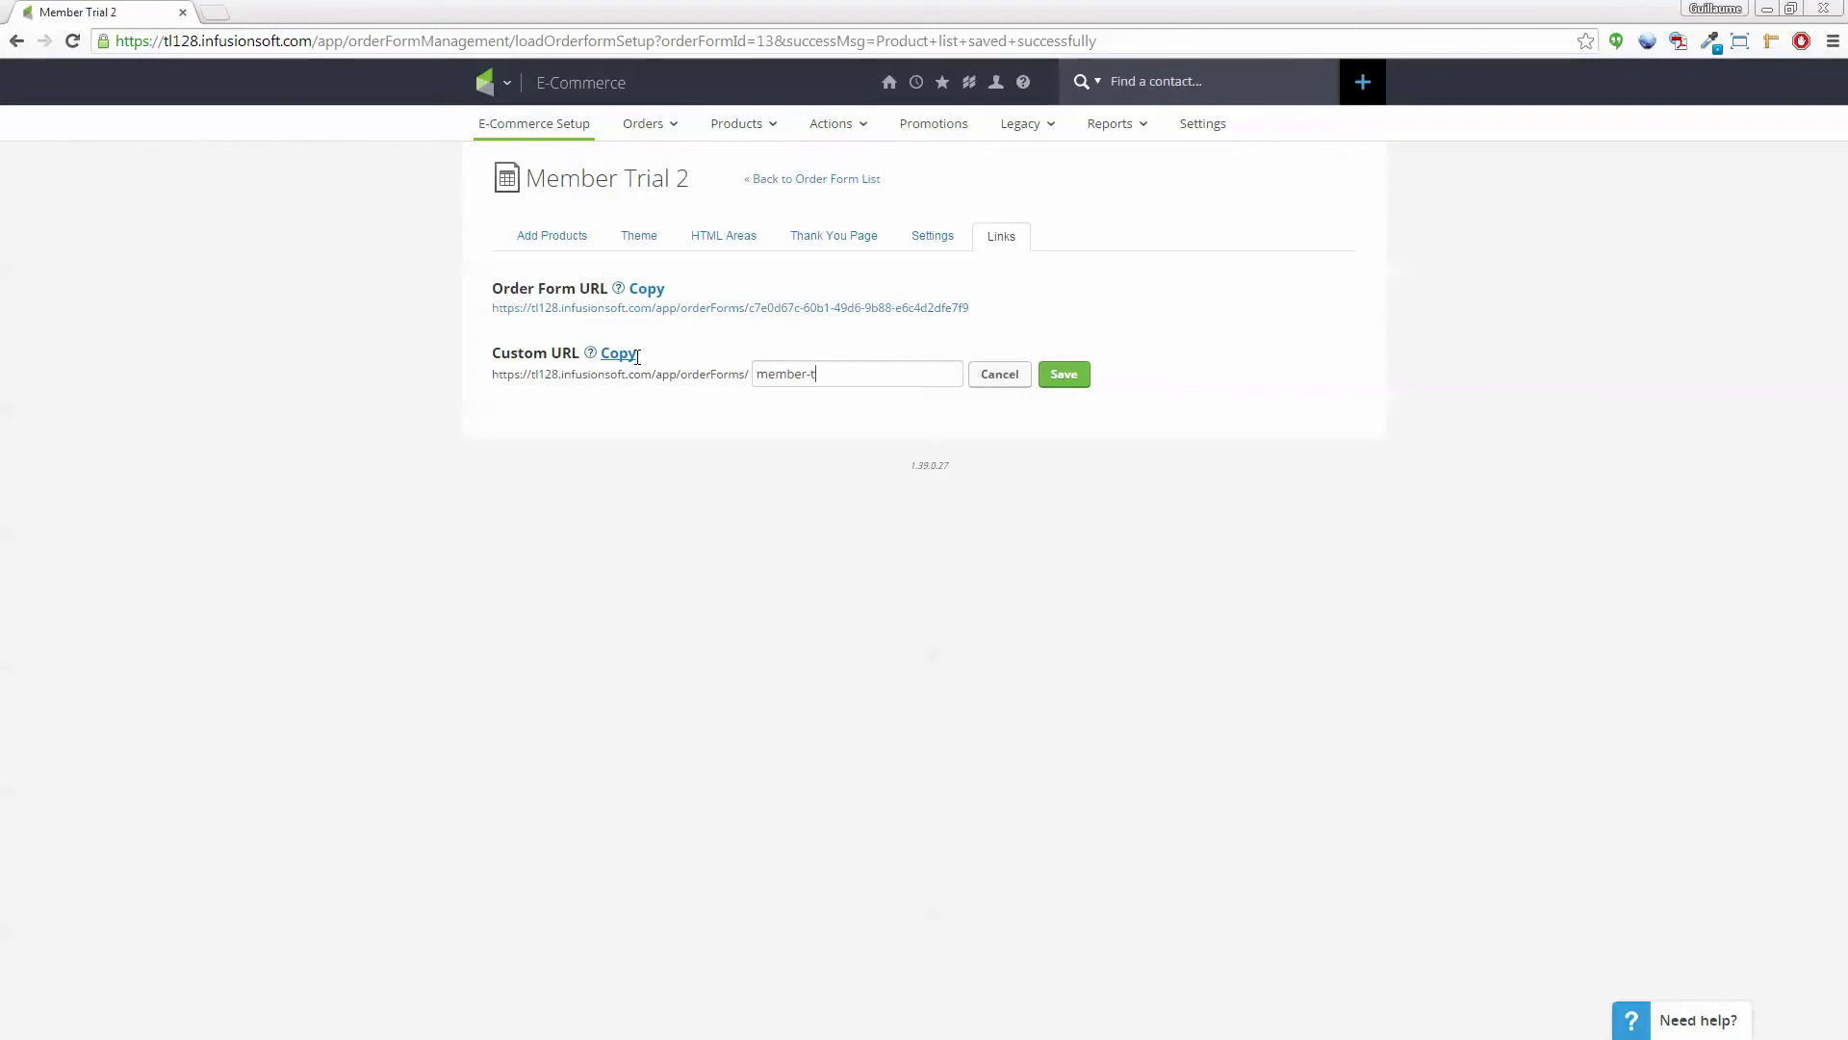
pyautogui.write('rial-2')
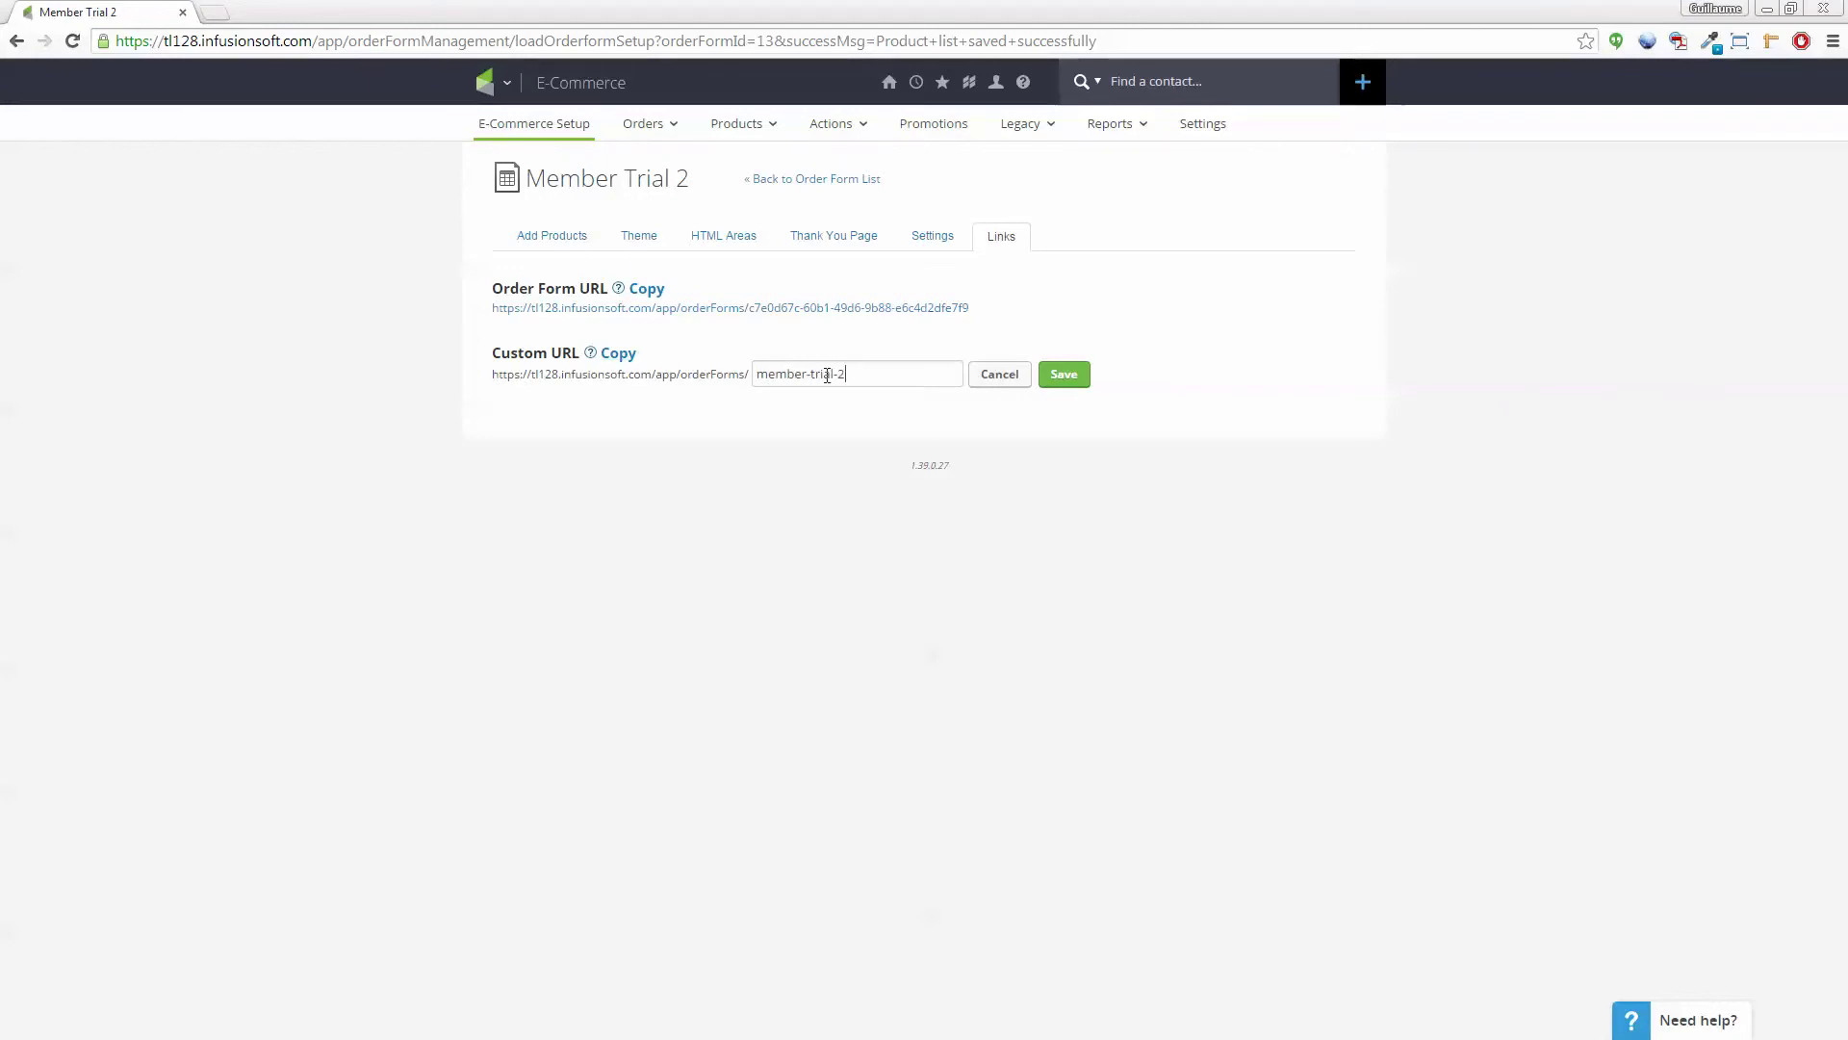
pyautogui.click(1063, 374)
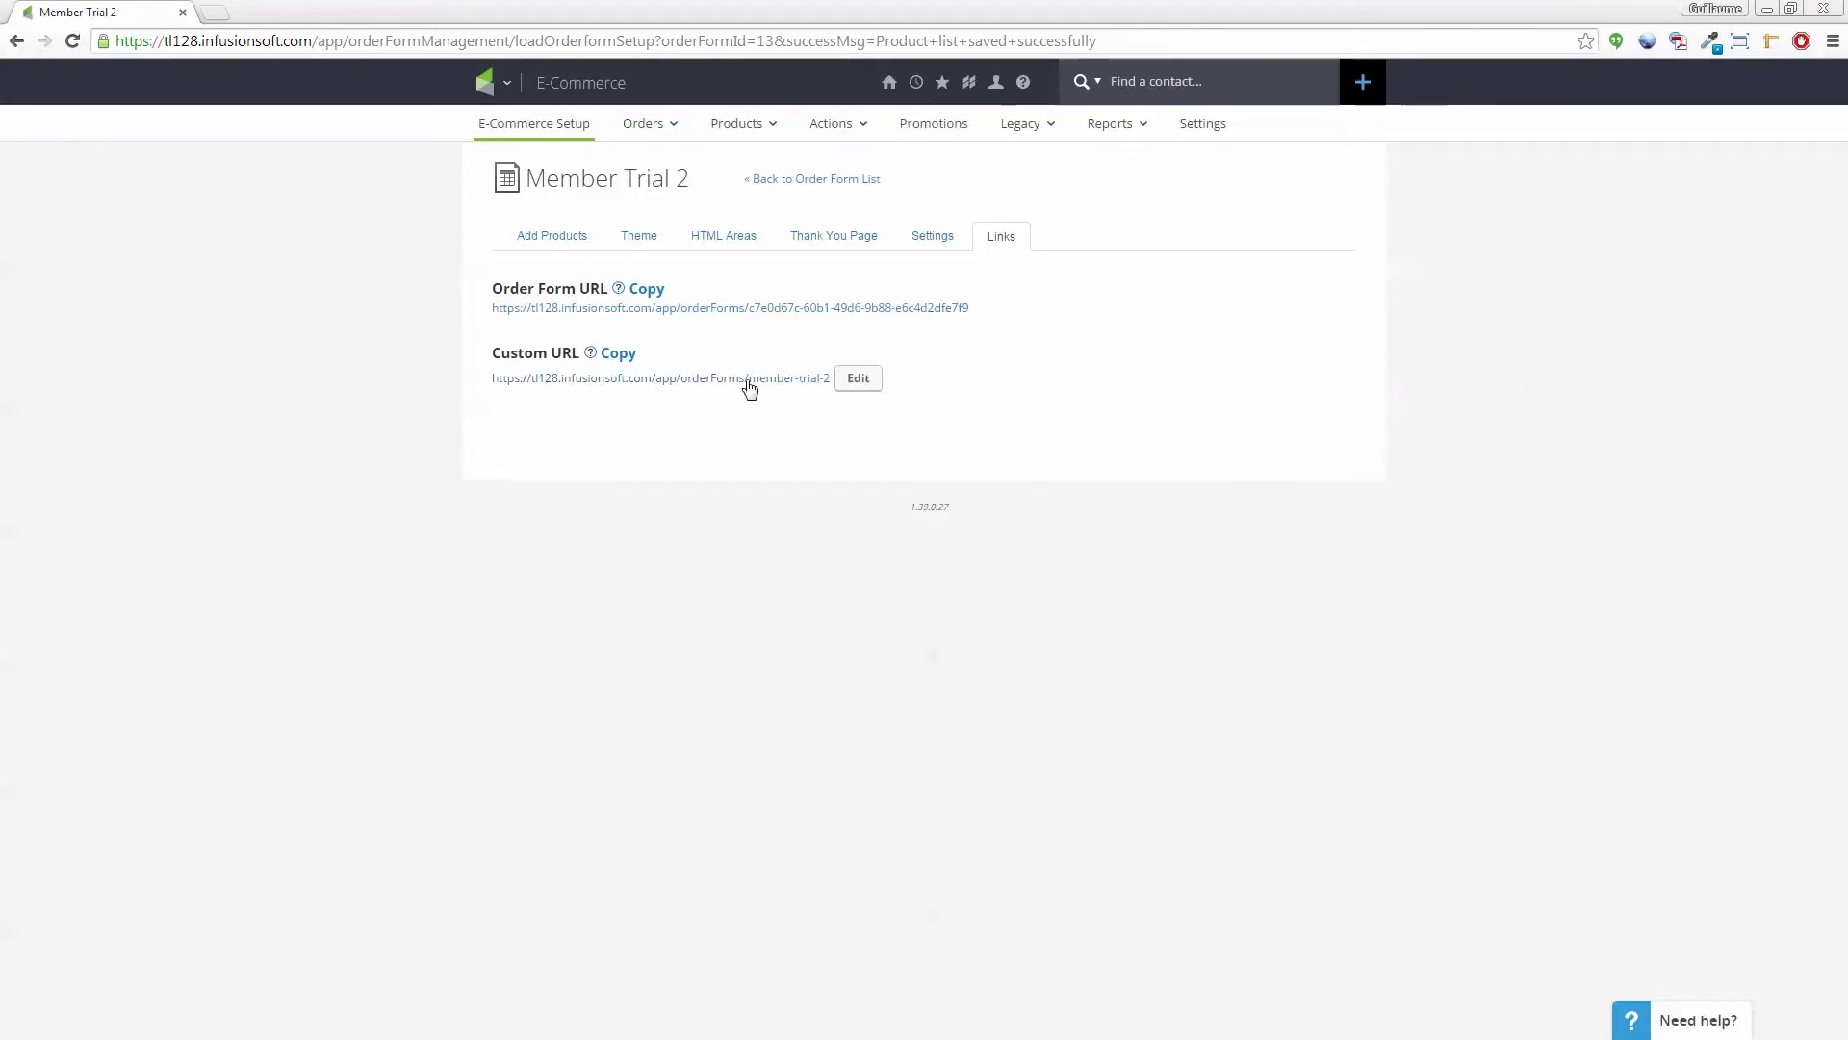
# Preview the live order form in a new tab, checking Member Trial 2 at USD5.00
pyautogui.rightClick(752, 385)
pyautogui.click(757, 386)
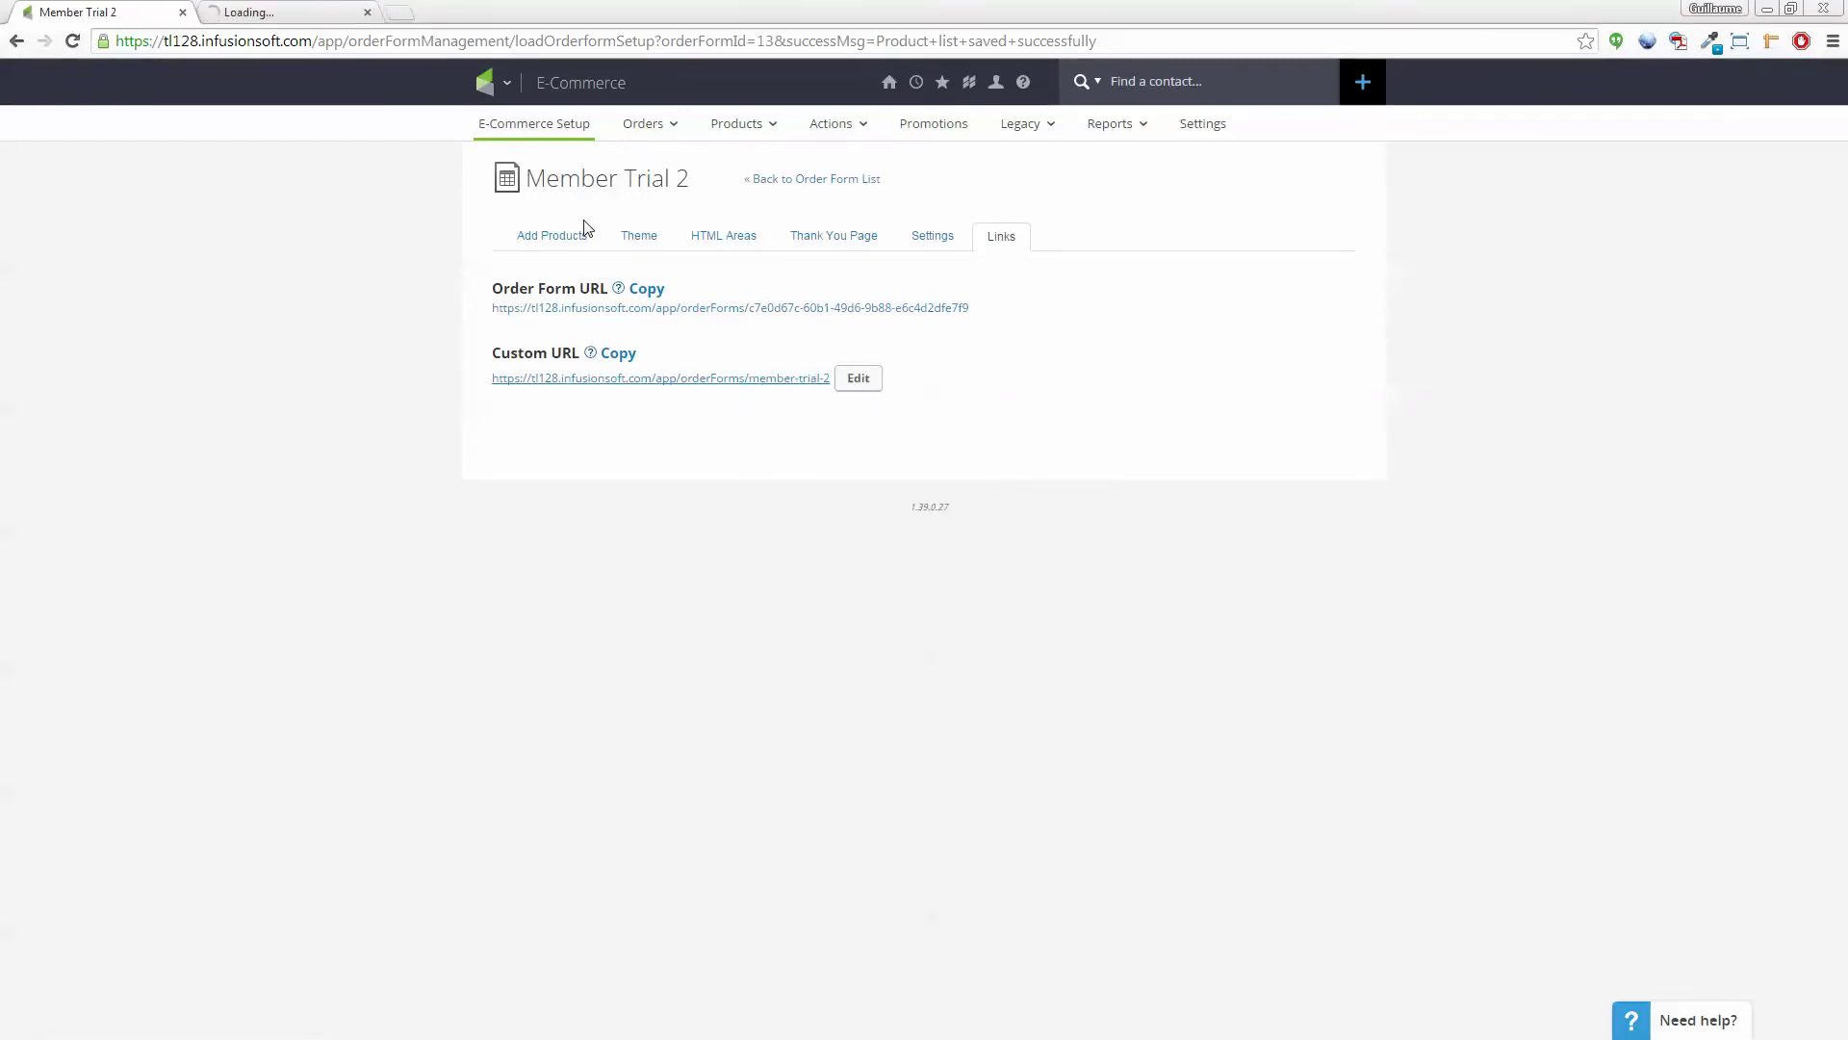
pyautogui.click(316, 10)
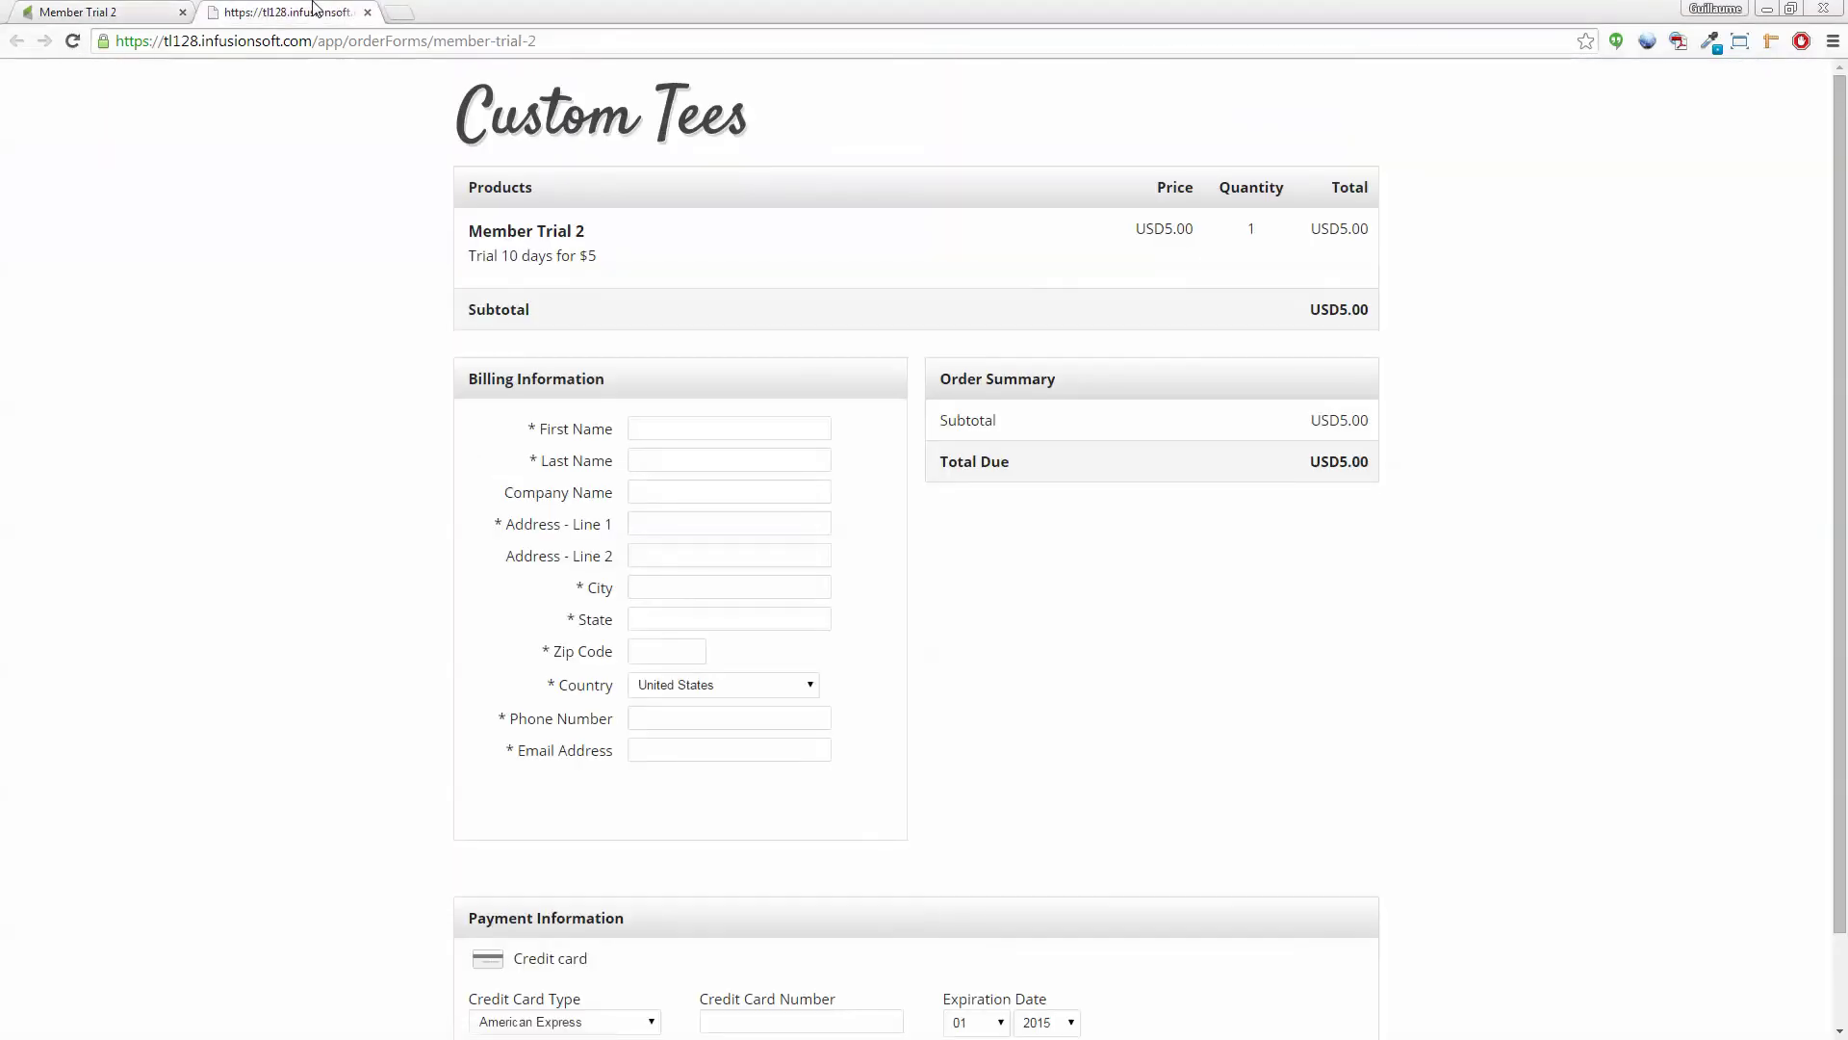
pyautogui.moveTo(584, 238); pyautogui.dragTo(466, 233)
pyautogui.click(484, 254)
pyautogui.moveTo(1300, 239); pyautogui.dragTo(1339, 233)
pyautogui.scroll(-1, 1174, 693)
pyautogui.scroll(1, 1047, 730)
pyautogui.click(141, 13)
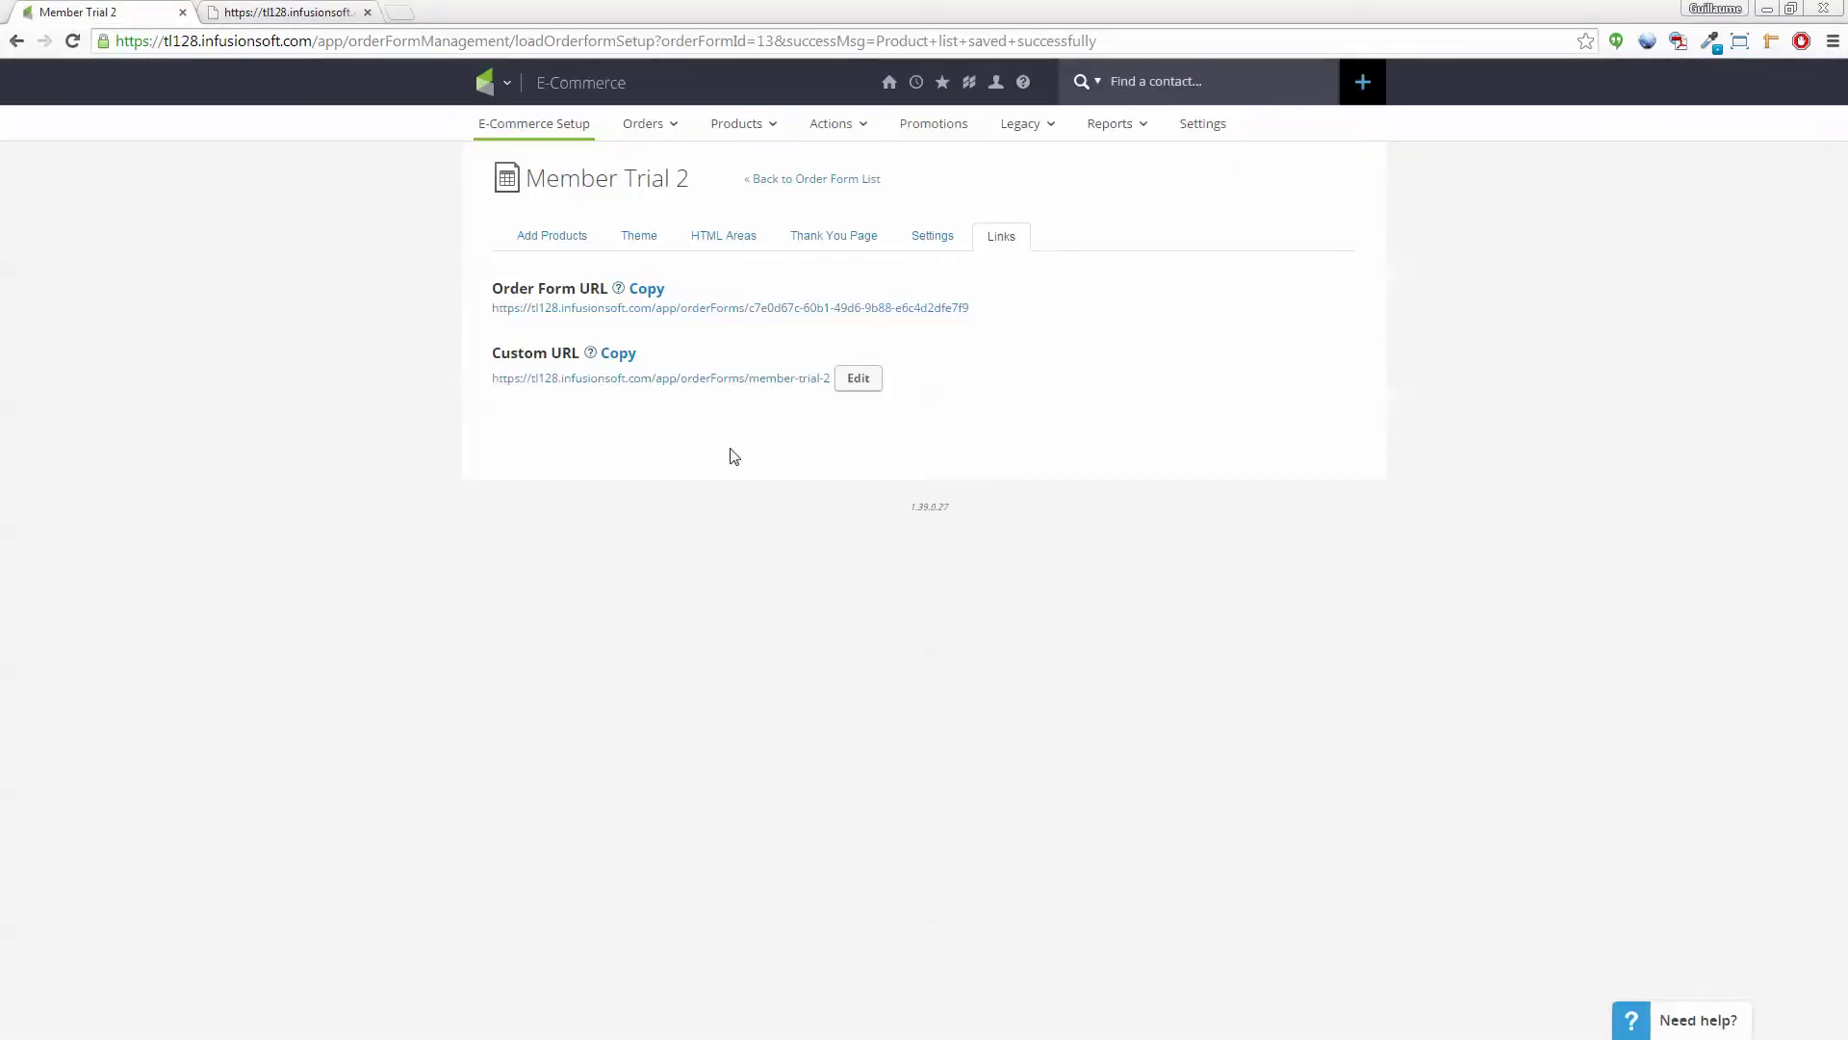